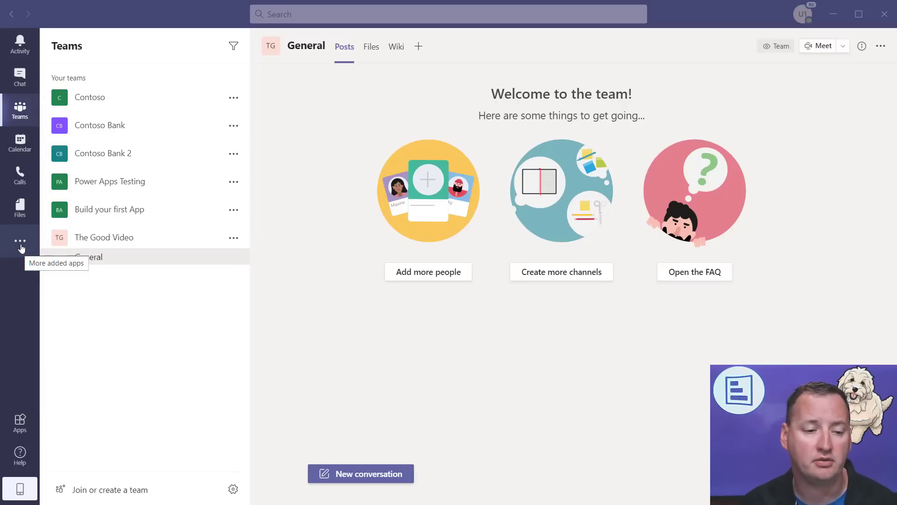
Search the added apps for "powerapps" and add Power Apps (Preview) for personal use.
left_click(20, 242)
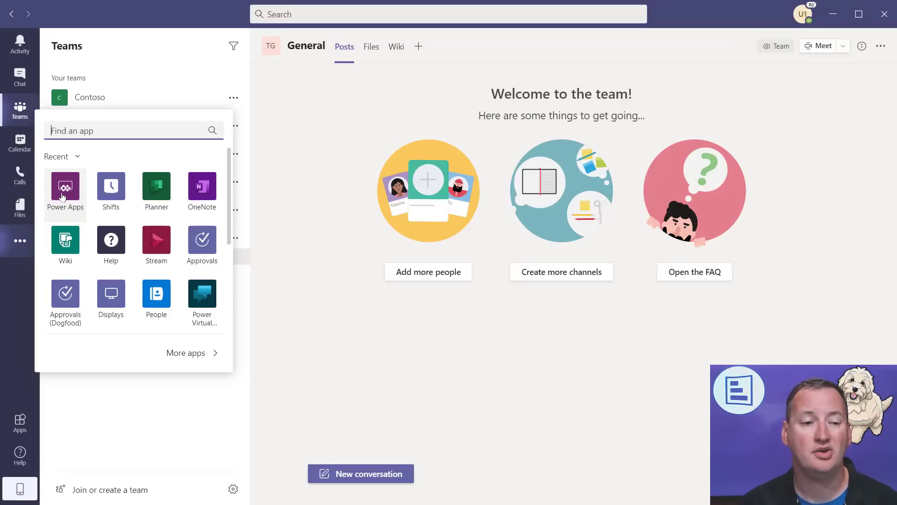
type("powerapps")
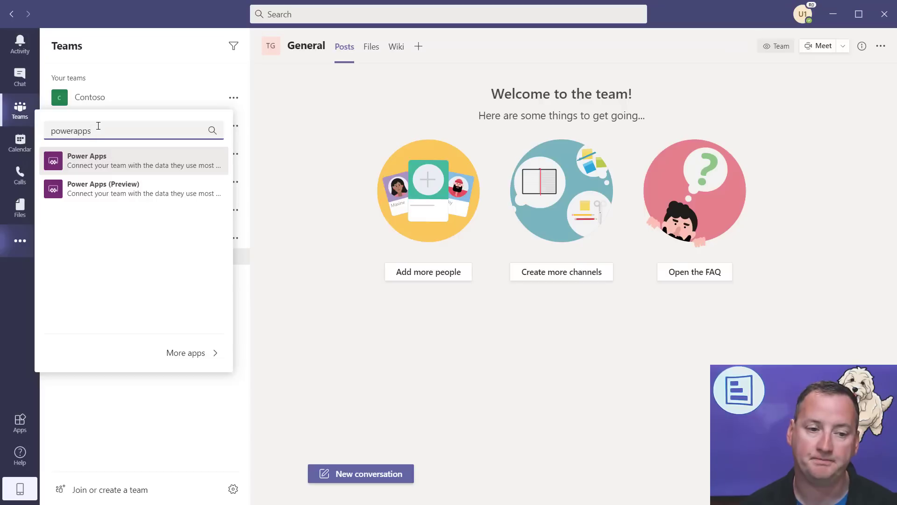
left_click(150, 192)
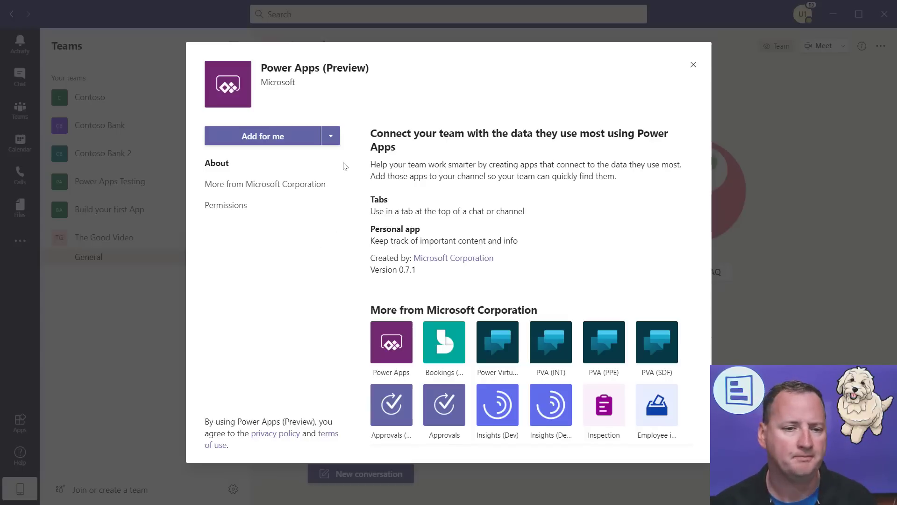
left_click(282, 138)
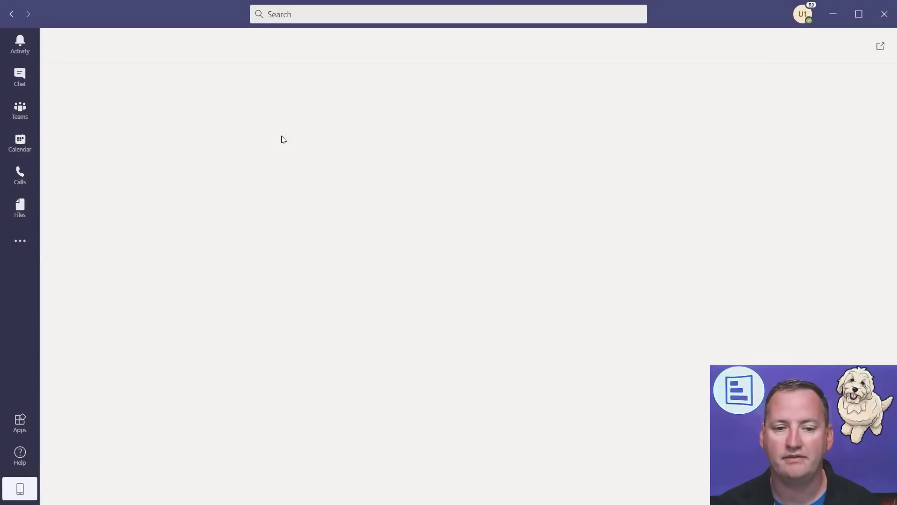
Pin the Power Apps (Preview) app to the Teams app bar.
left_click(26, 249)
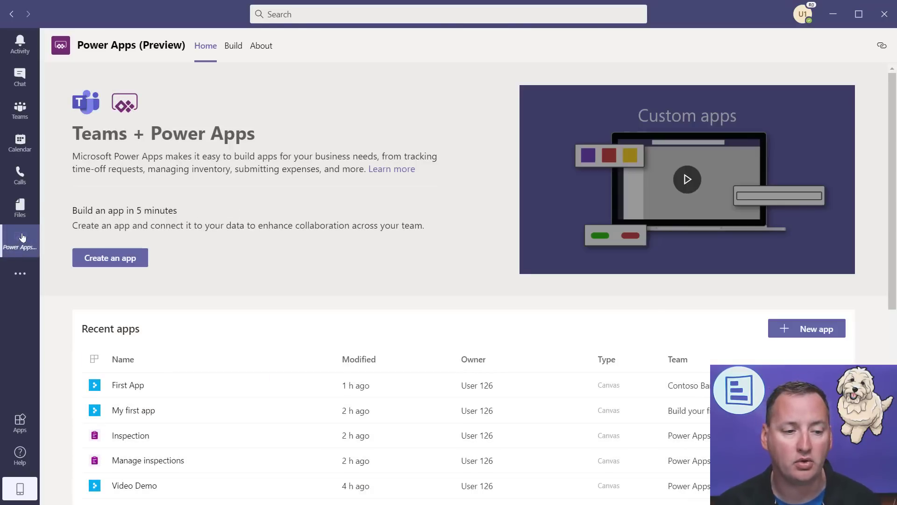
right_click(26, 241)
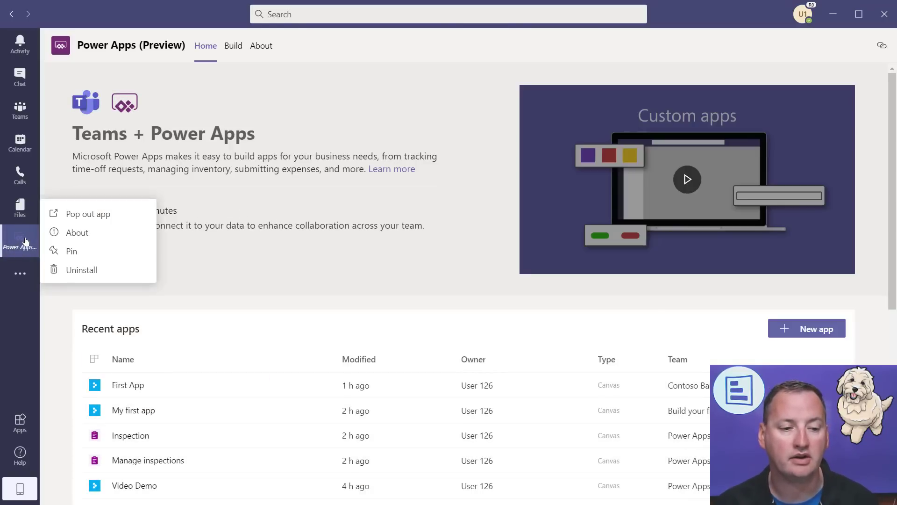
left_click(79, 251)
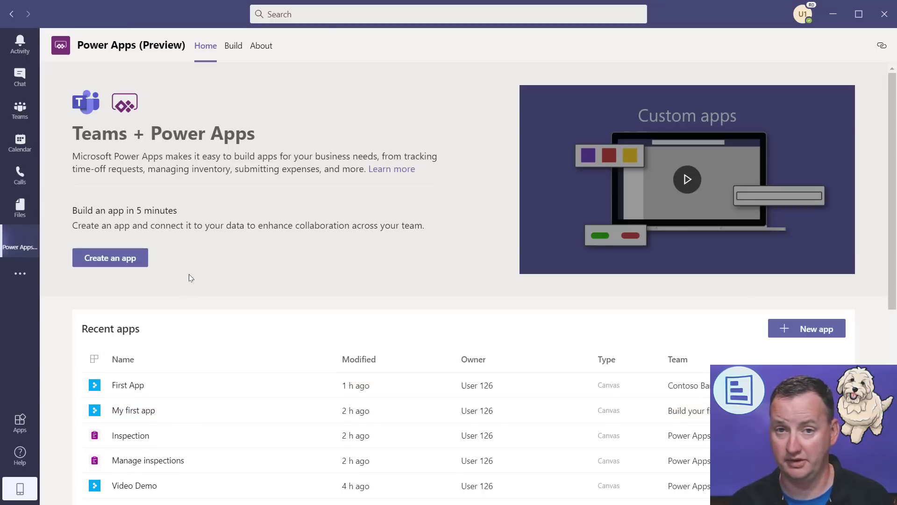
Create a new app in the team The Good Video.
left_click(127, 259)
left_click(525, 172)
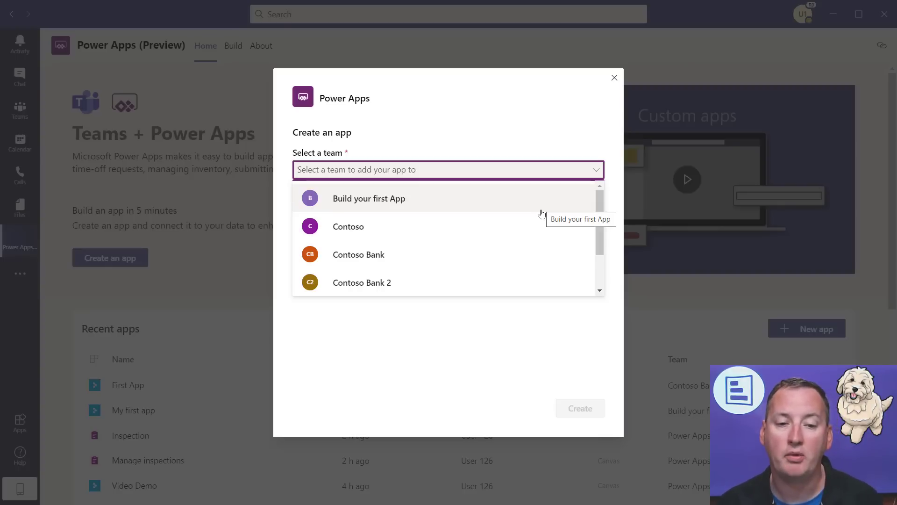
scroll(542, 213, "down", 2)
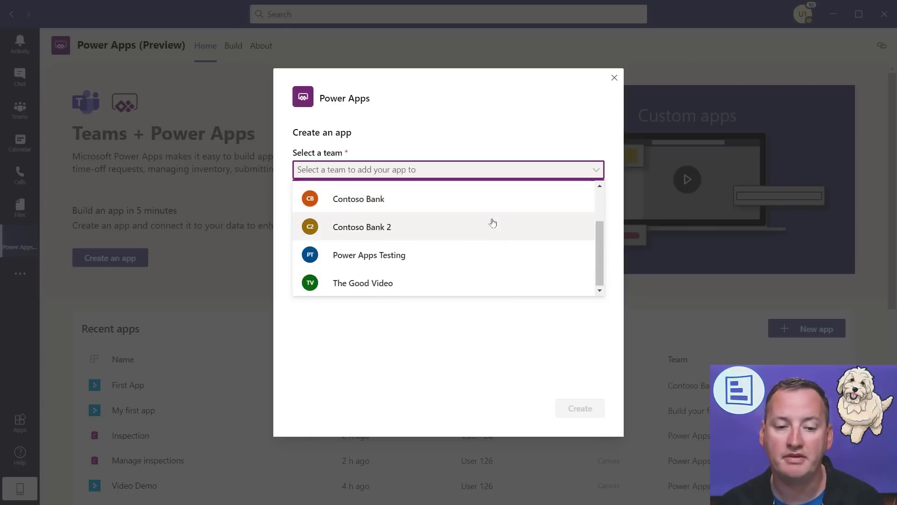
left_click(380, 283)
left_click(574, 408)
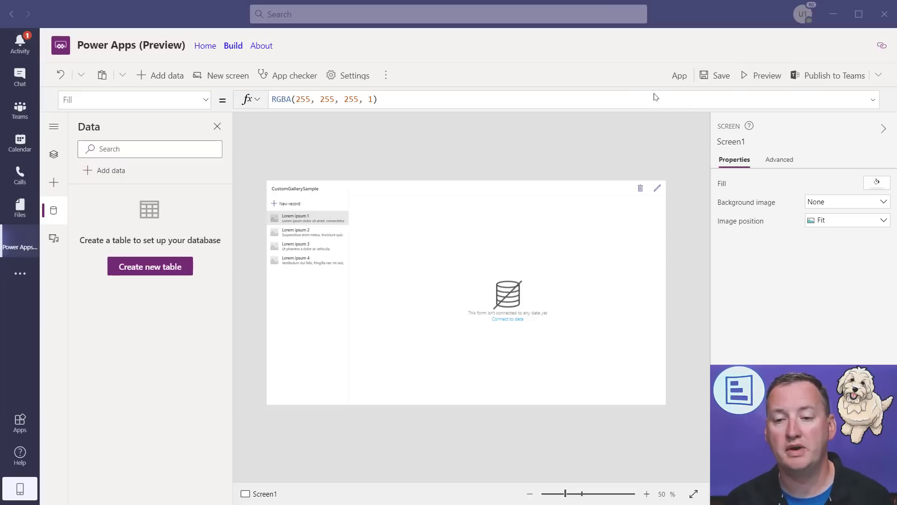
Name the app "Chewy did this!" and save it.
left_click(679, 76)
key("BackSpace")
key("BackSpace")
key("BackSpace")
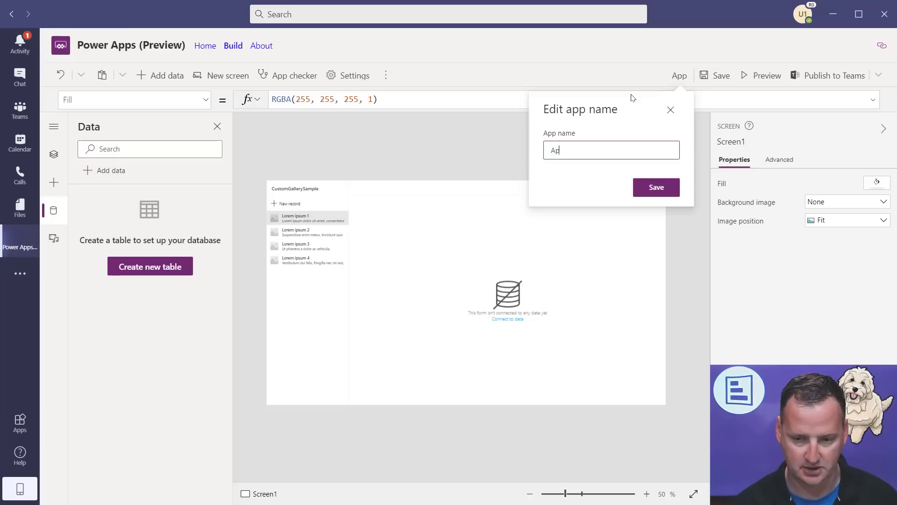
type("Chewy did this@")
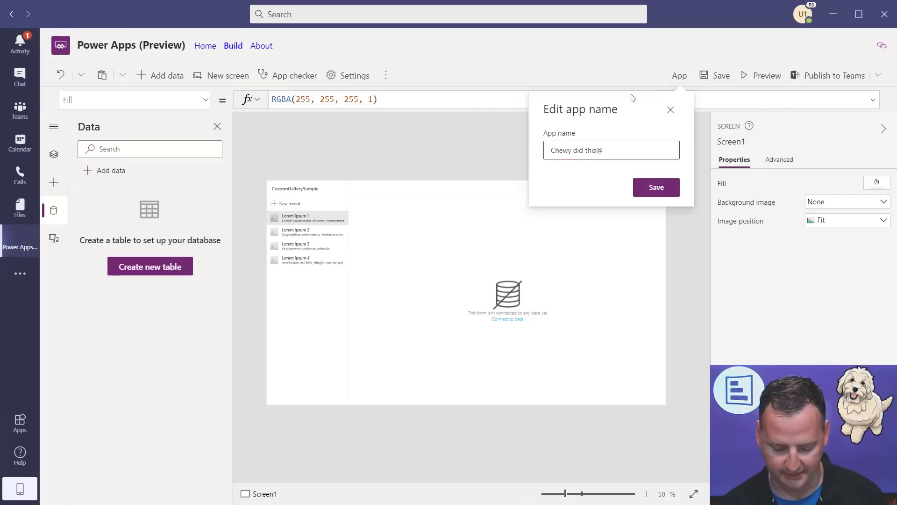
key("BackSpace")
type("!")
left_click(655, 189)
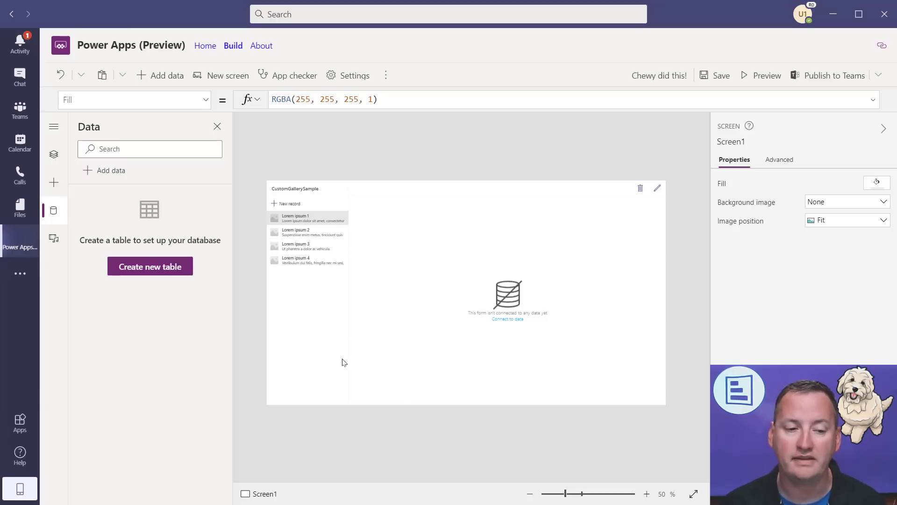
Create a new data table named MyEmployees.
left_click(164, 276)
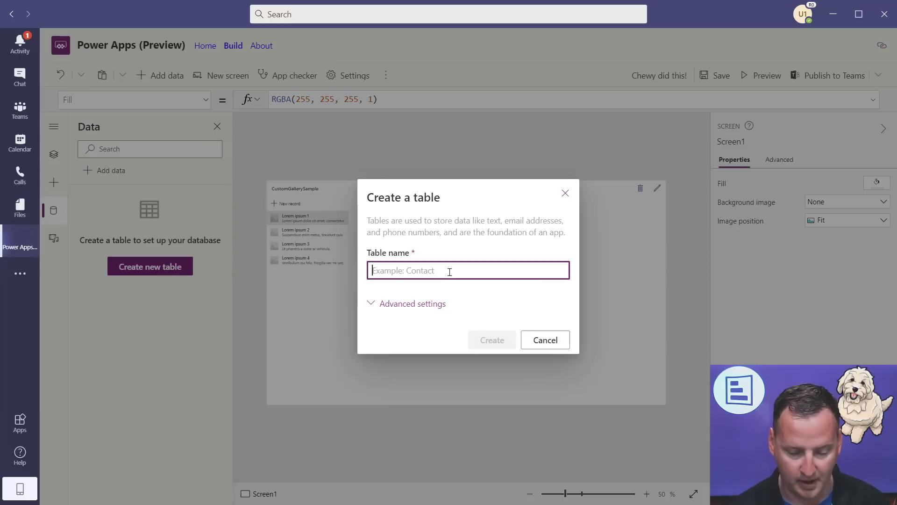
type("MyEmployees")
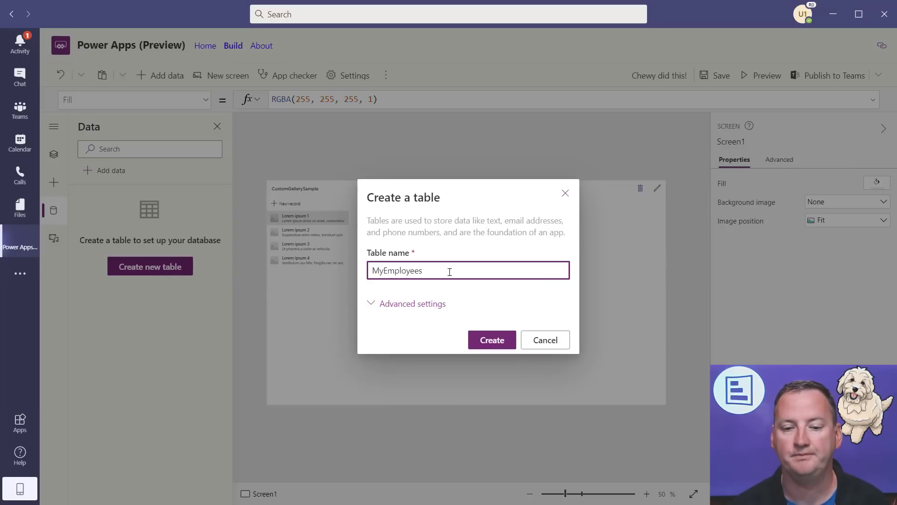
left_click(481, 341)
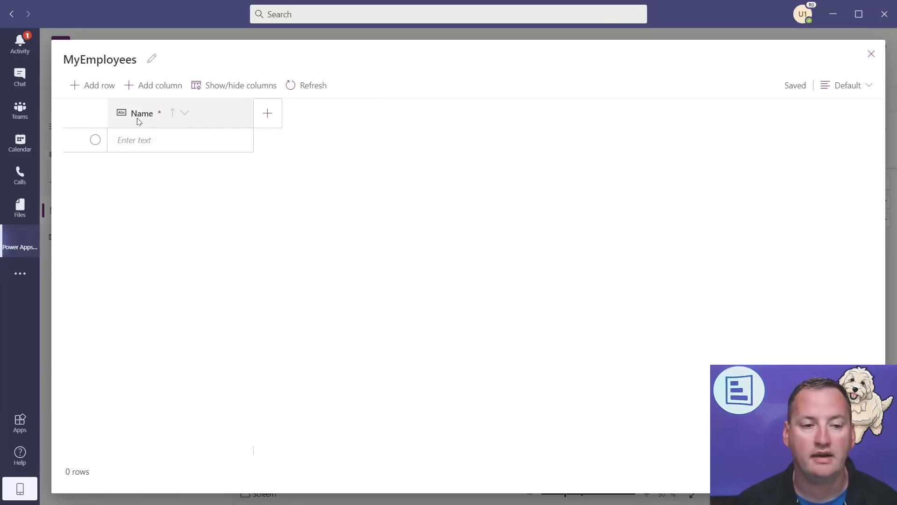
Rename the table's Name column to Job Title and save the change.
left_click(189, 116)
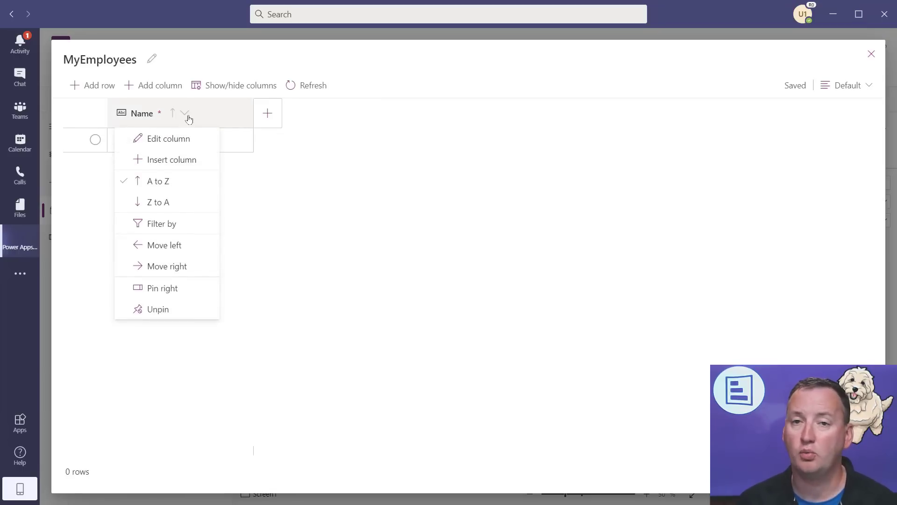
left_click(190, 141)
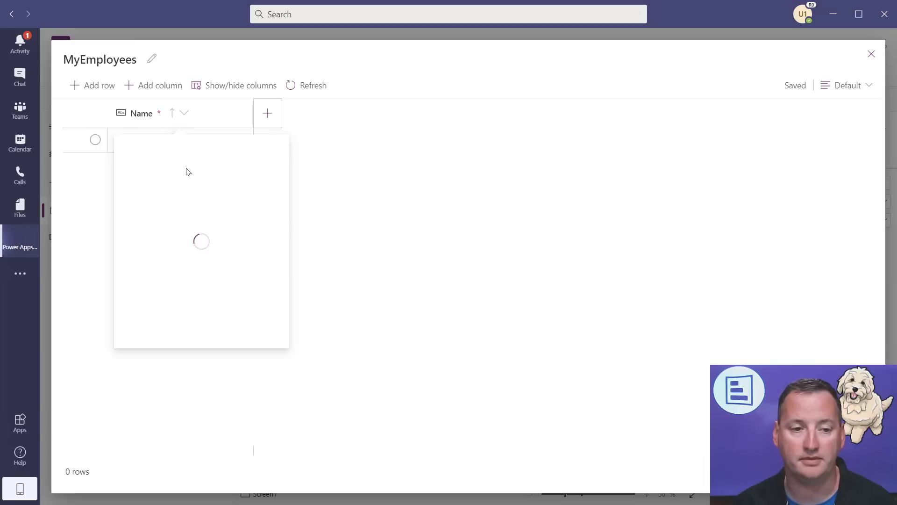
left_click_drag(176, 199, 98, 197)
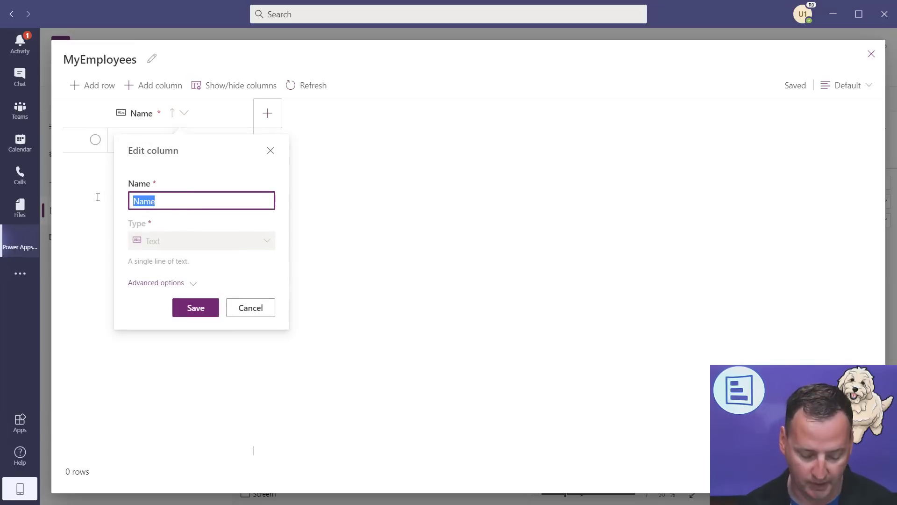
type("Job Title")
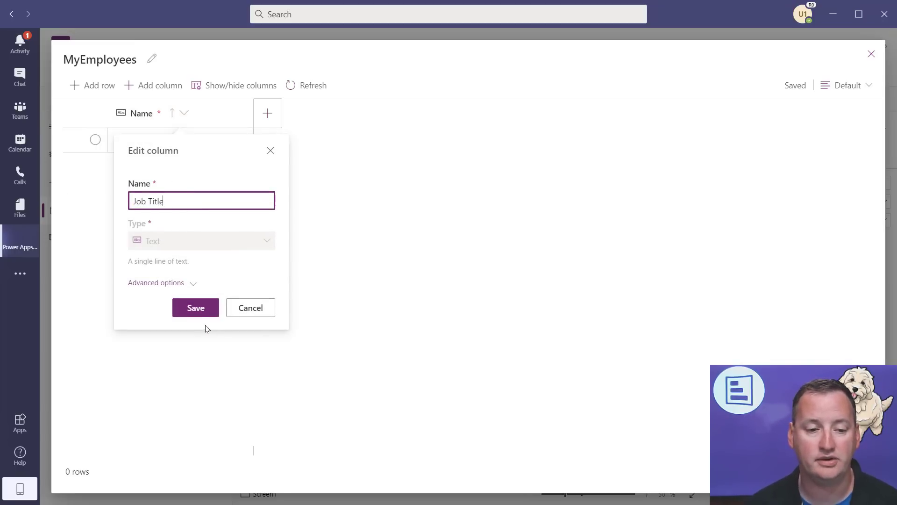
left_click(197, 310)
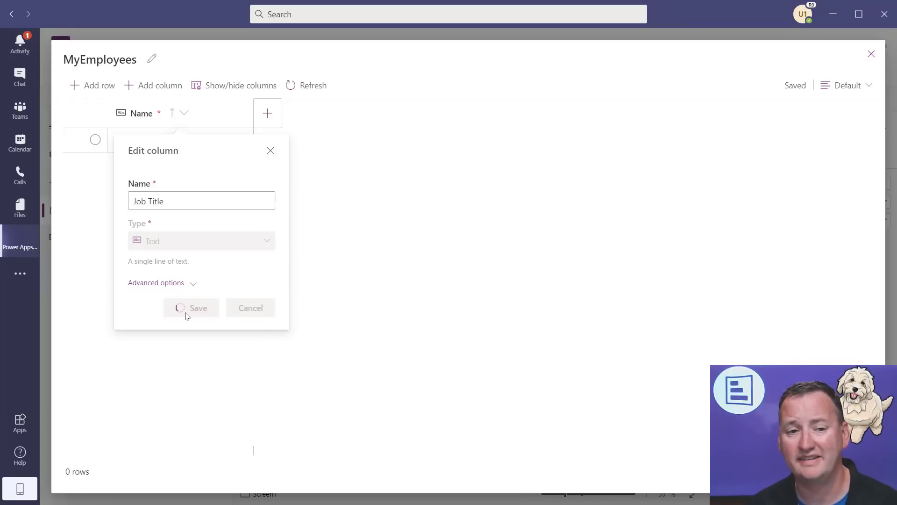
Add a column named First Name with the type Text to the MyEmployees table.
left_click(268, 113)
left_click(410, 242)
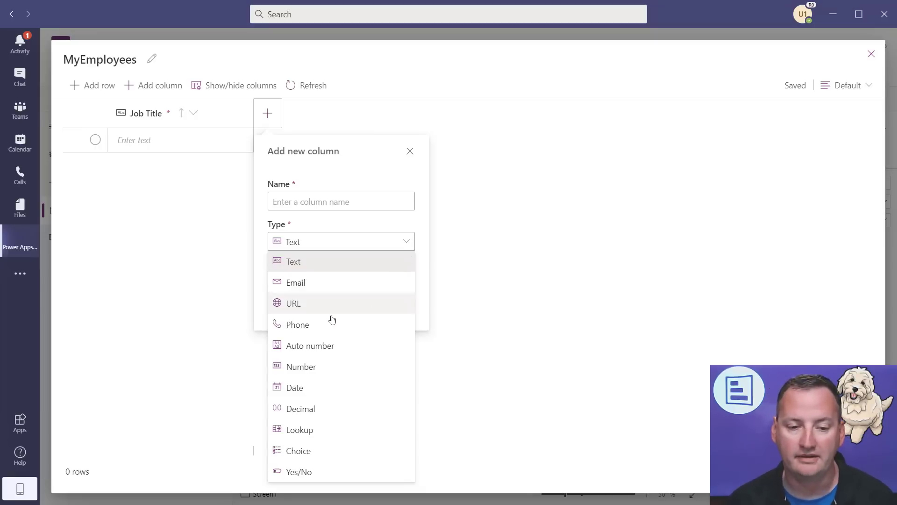
left_click(313, 265)
left_click(317, 204)
type("F")
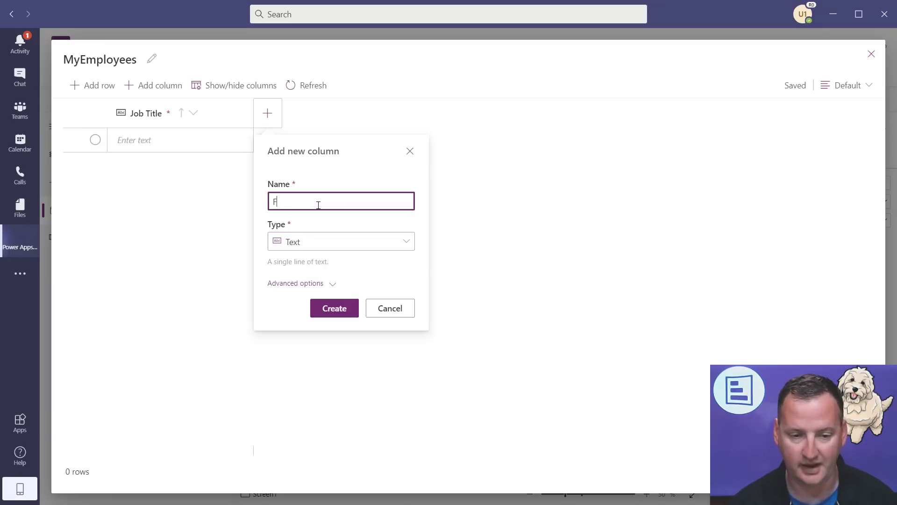
type("irst Name")
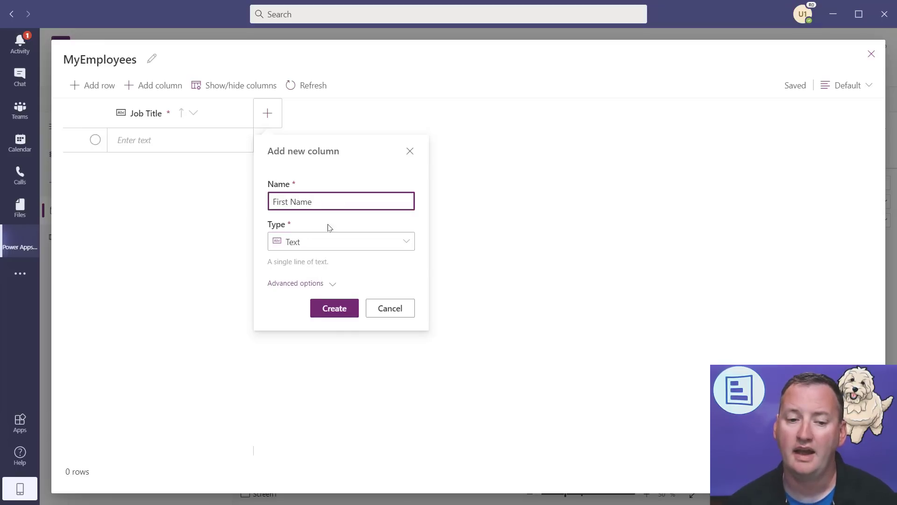
left_click(333, 309)
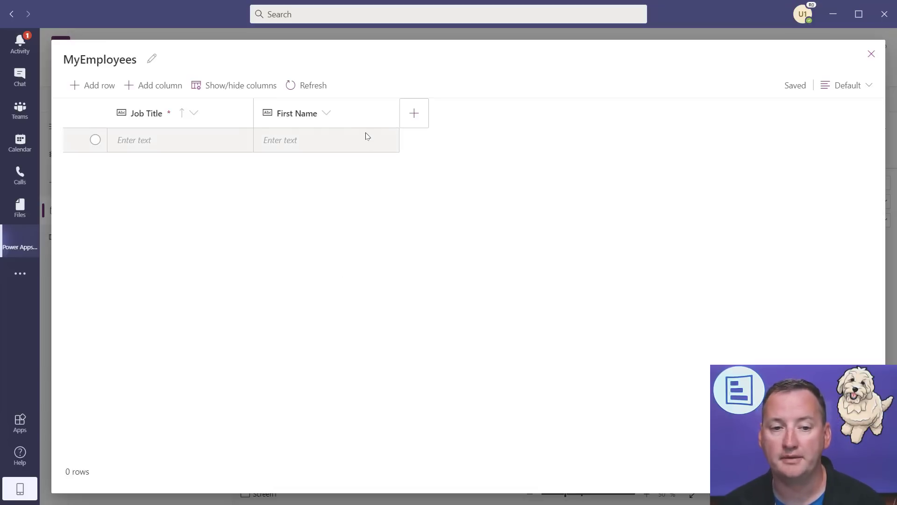
Fill in the first row with the job title CEO and the employee's first name.
left_click(196, 141)
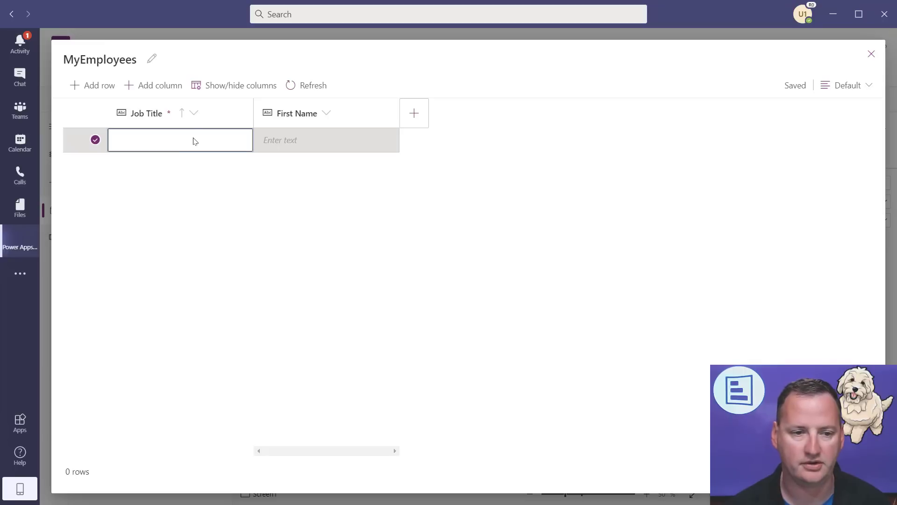
left_click(194, 138)
type("CEO")
key("Tab")
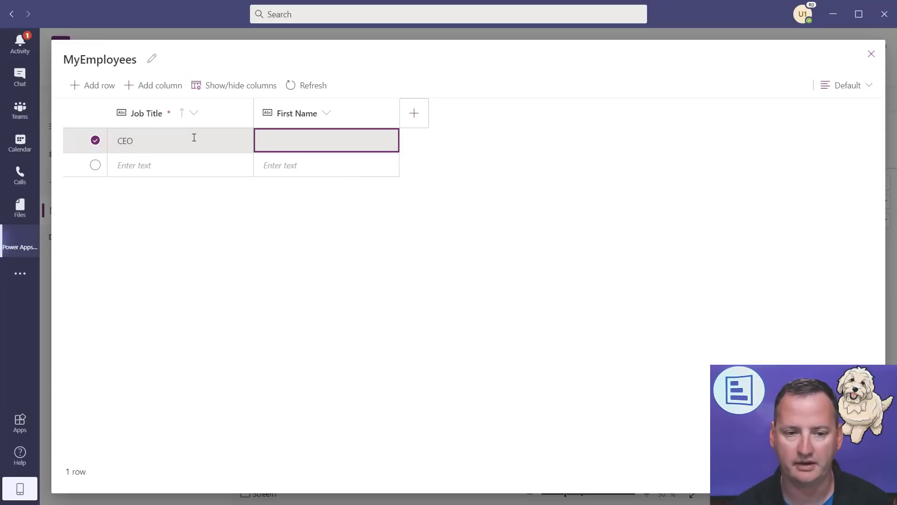
type("Nicola")
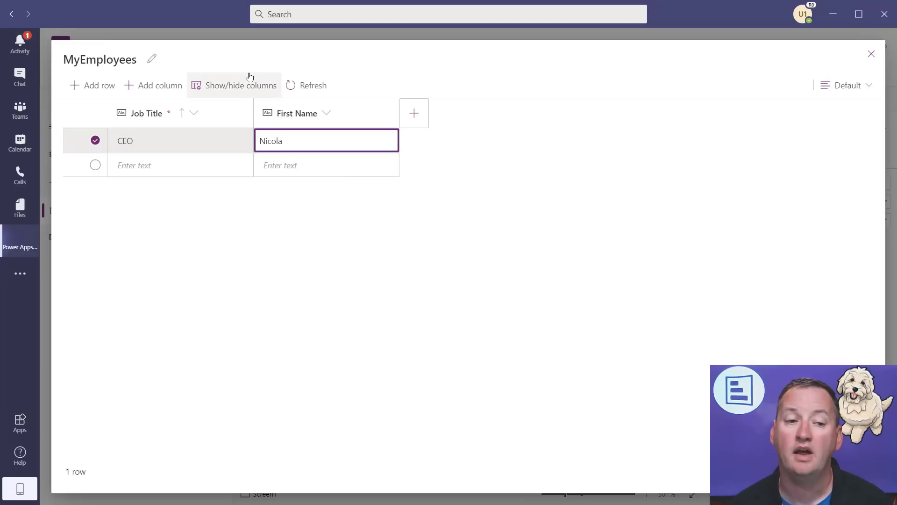
Fill in the second row with the job title Chief Napping Office and the employee's first name.
left_click(161, 165)
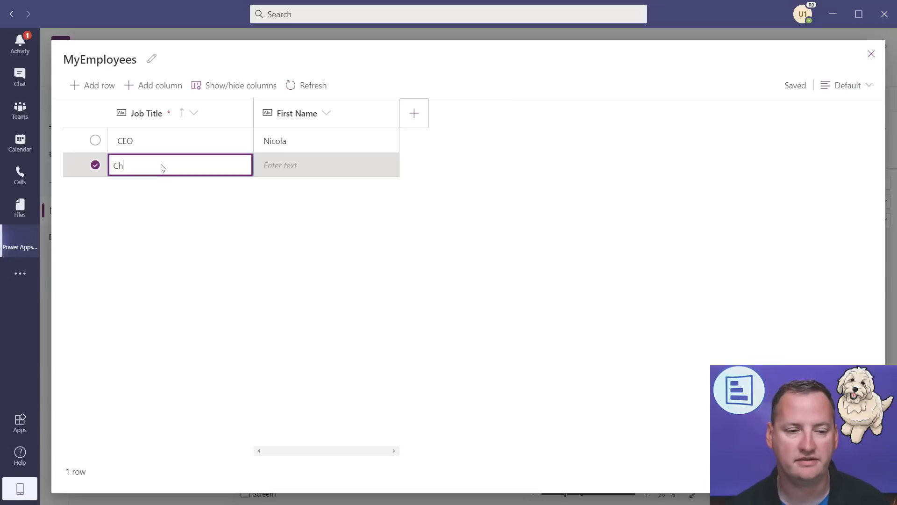
type("Chief Na")
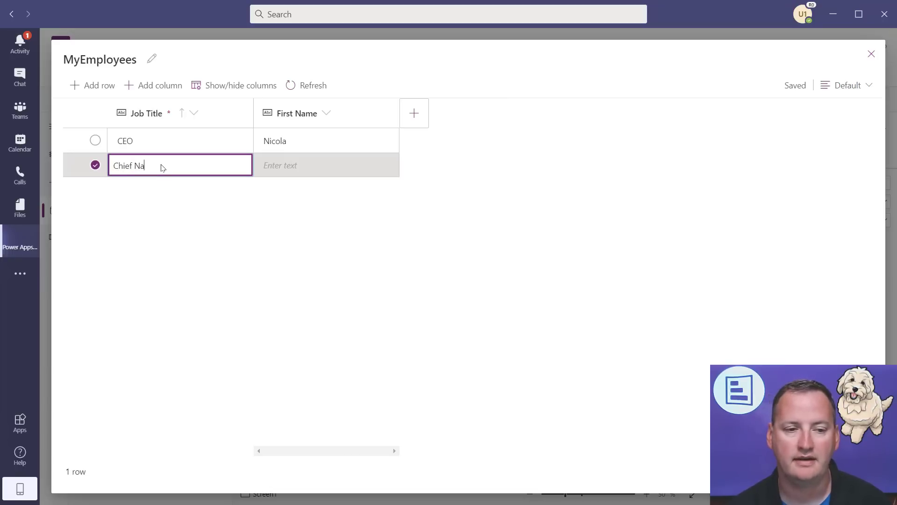
type("pping Office")
key("Tab")
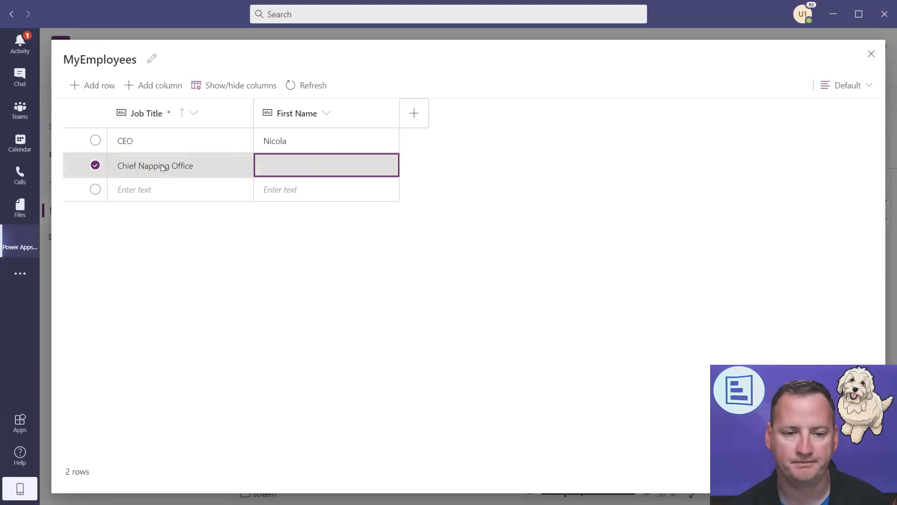
type("Chess")
key("BackSpace")
key("BackSpace")
key("BackSpace")
key("BackSpace")
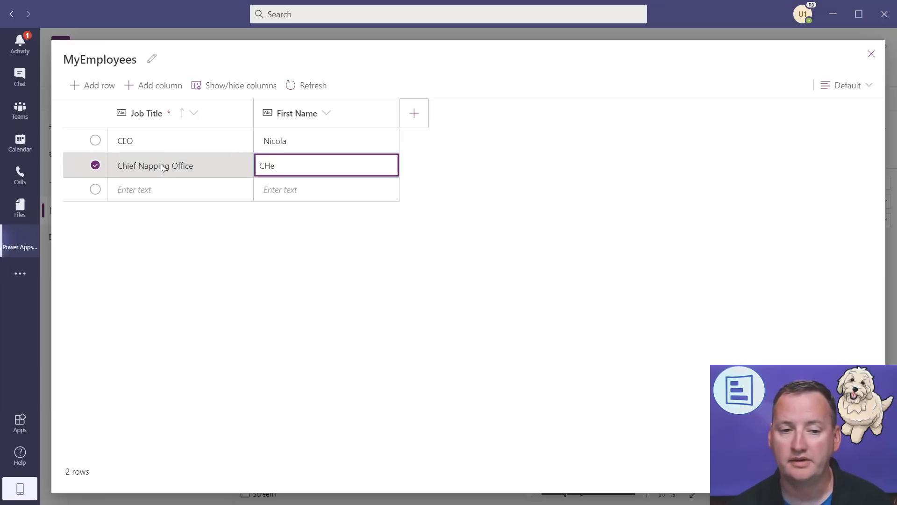
type("hewy")
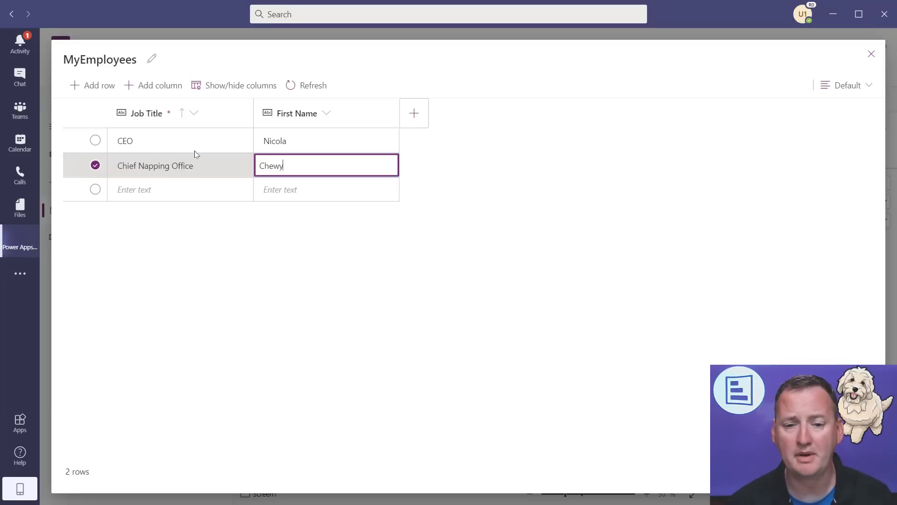
Add a column named Last Name with the type Text to the MyEmployees table, then close the table.
left_click(419, 124)
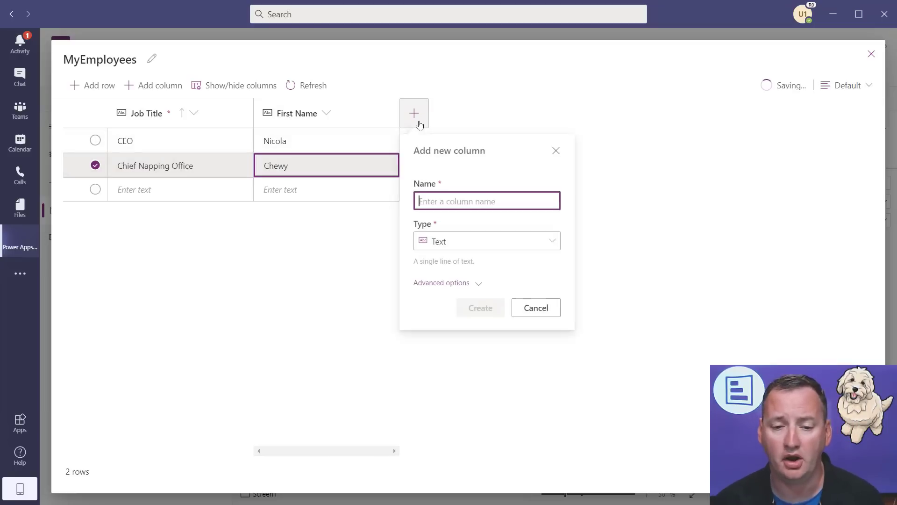
left_click(534, 245)
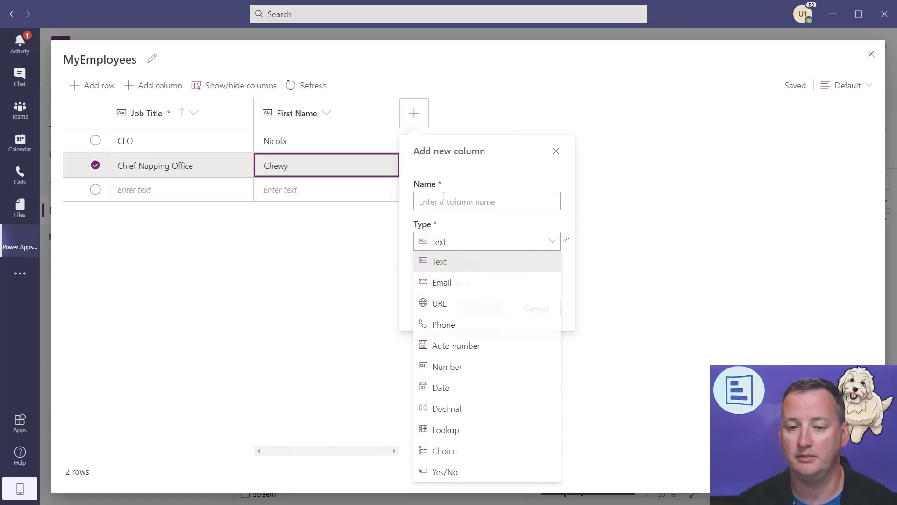
left_click(444, 198)
type("Last Name")
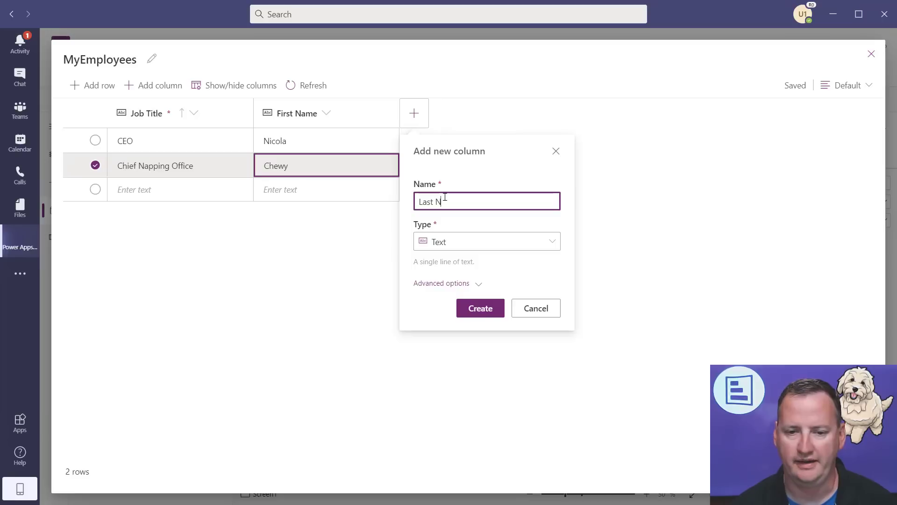
left_click(477, 308)
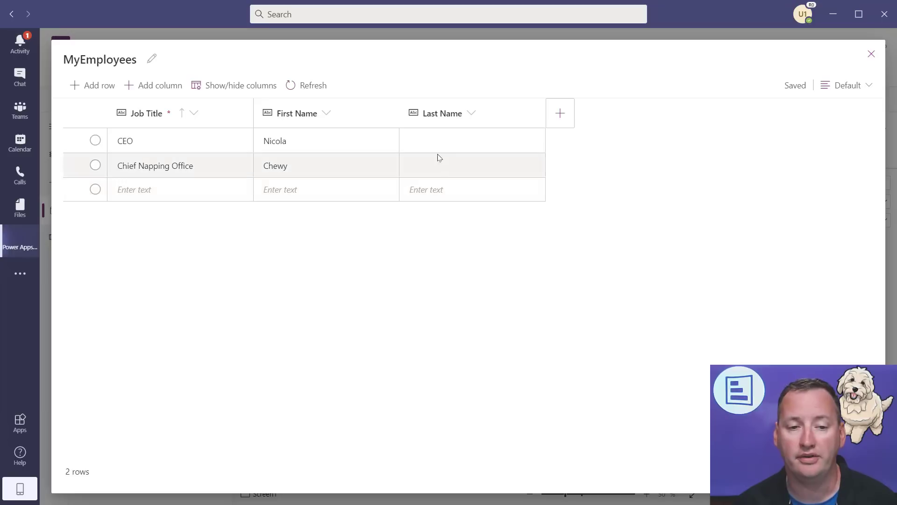
left_click(447, 142)
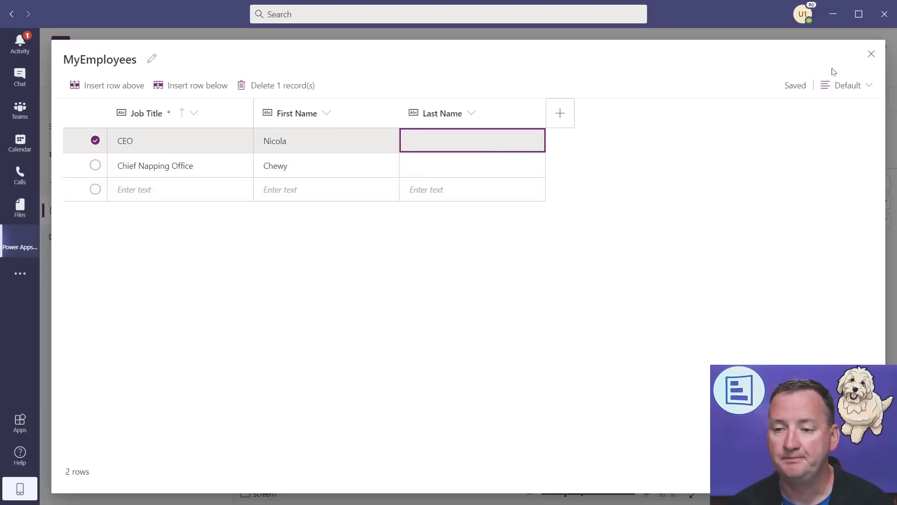
left_click(872, 54)
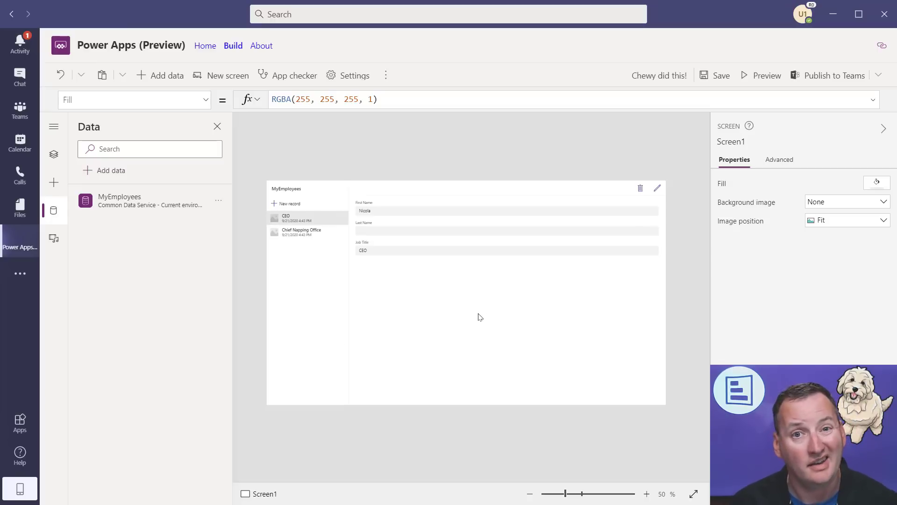
Delete the Rectangle1 shape from BrowseGallery1 in the app's tree view.
left_click(323, 291)
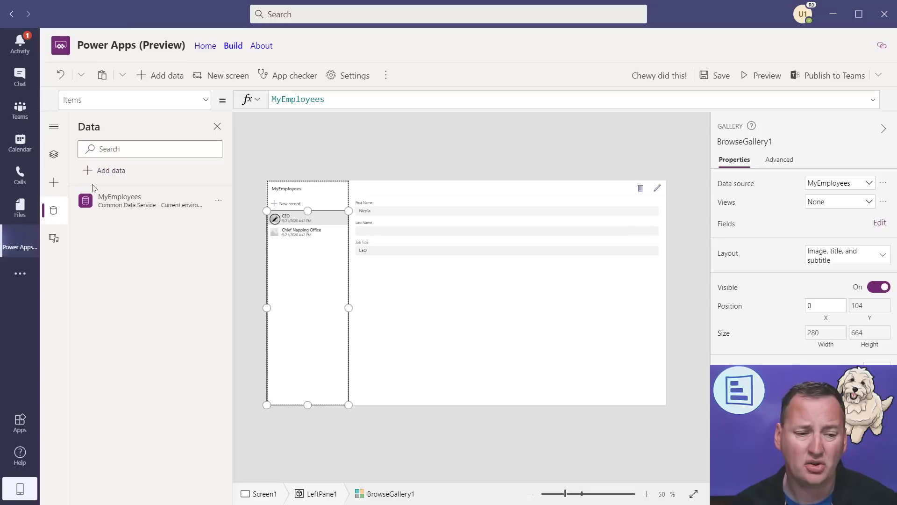
left_click(53, 126)
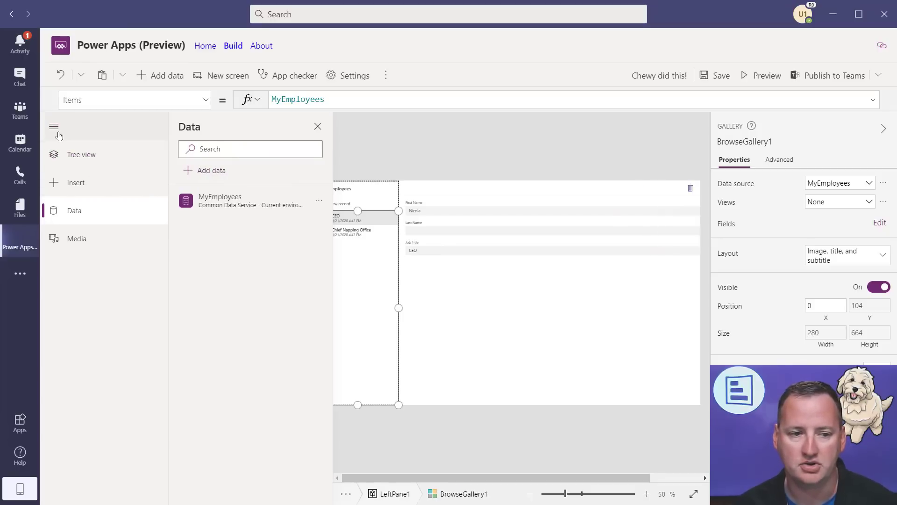
left_click(57, 133)
left_click(54, 154)
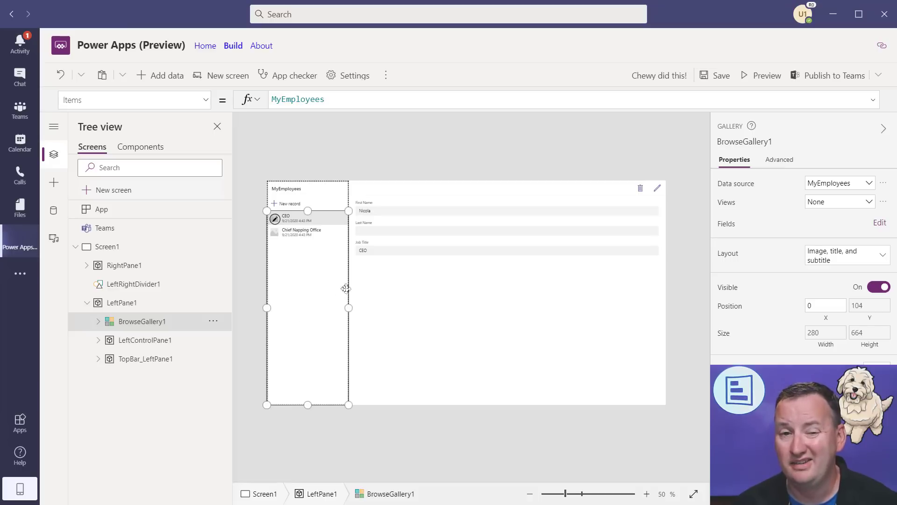
left_click(98, 321)
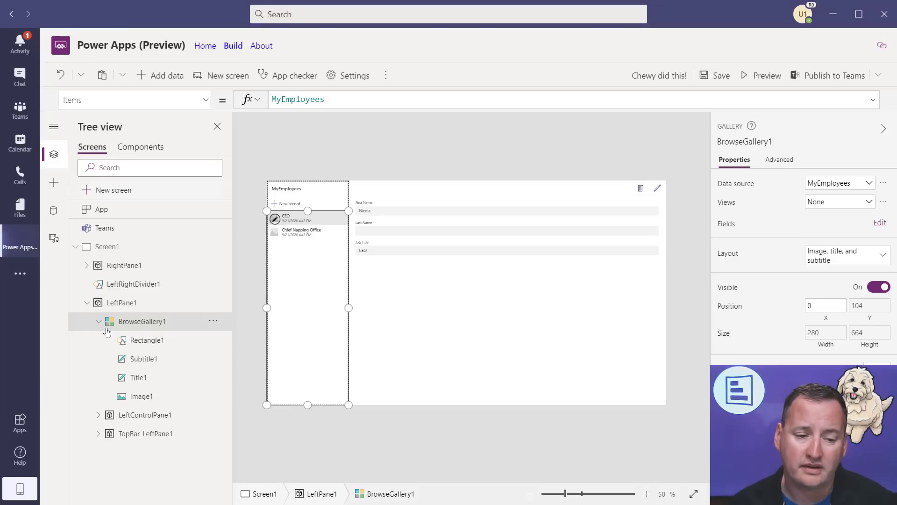
left_click(157, 340)
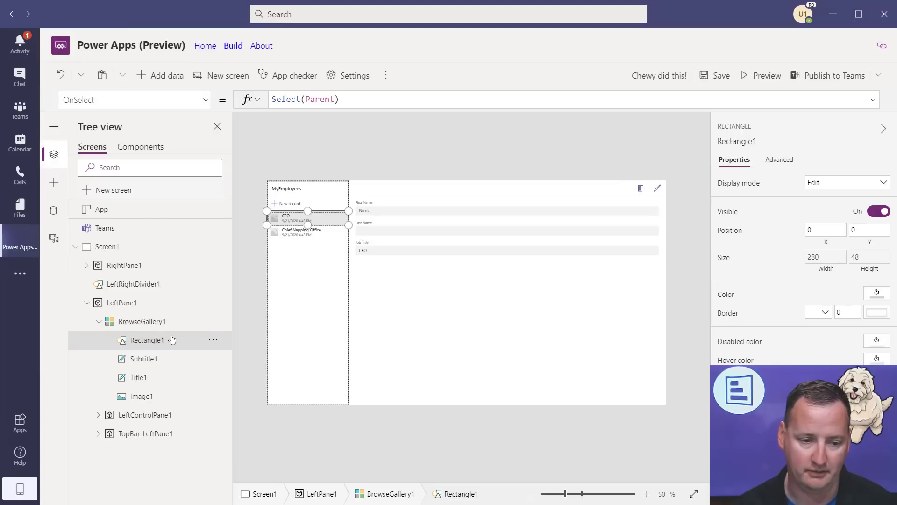
key("Delete")
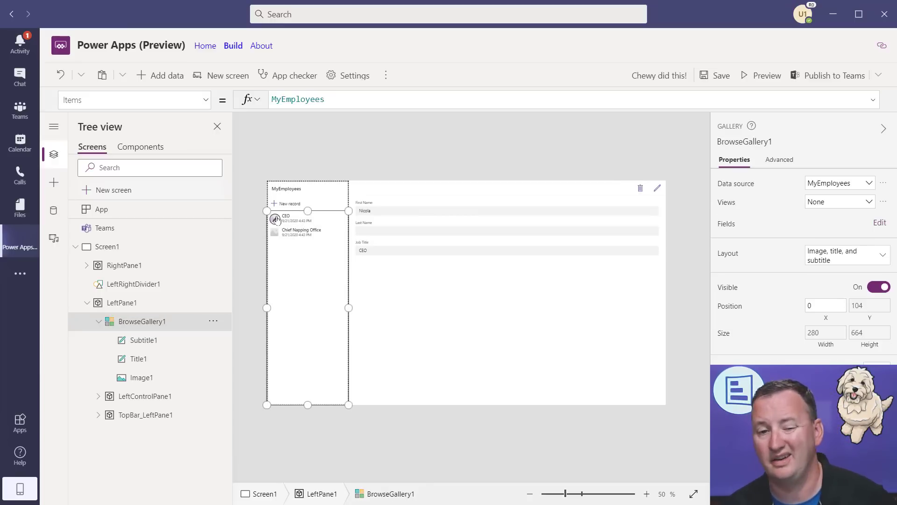
Set the number of columns in EditForm1 to 12.
left_click(496, 311)
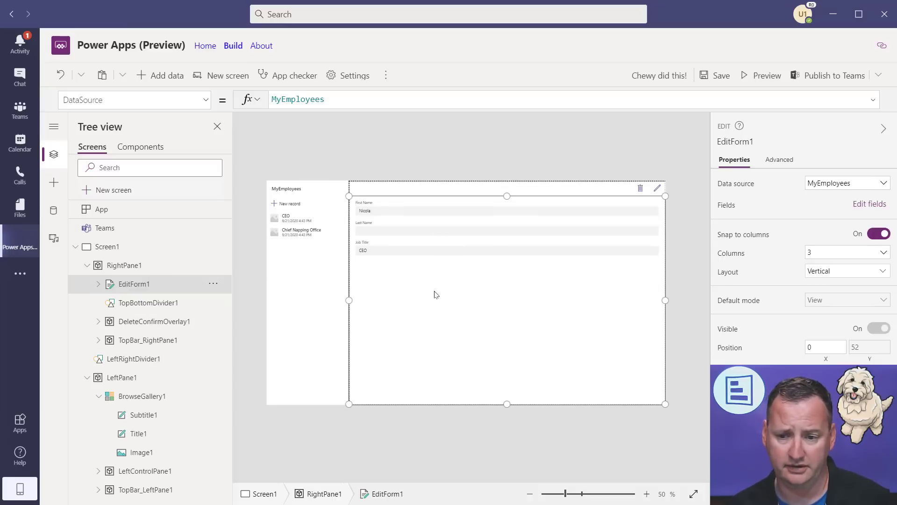
left_click(845, 253)
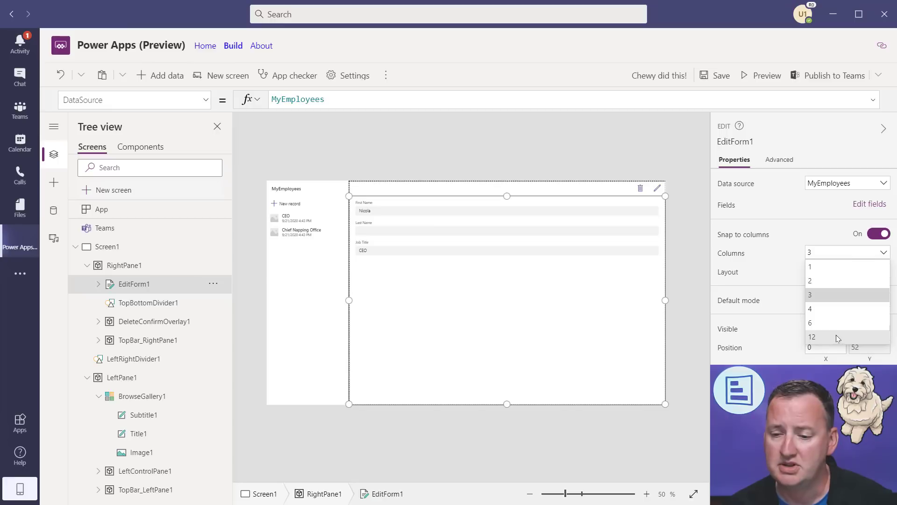
left_click(836, 338)
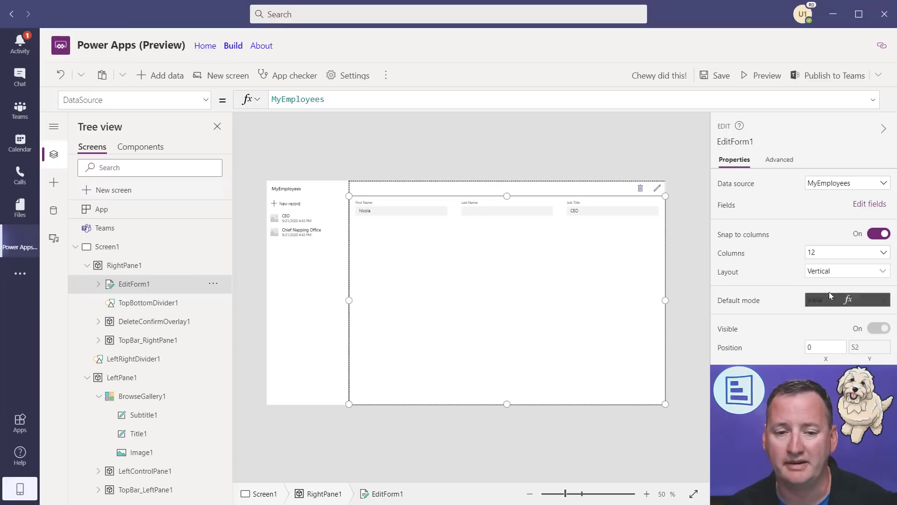
Turn off width fit for the First Name and Last Name cards, sizing them about 450 by 96 and about 630 wide on one row.
left_click(422, 212)
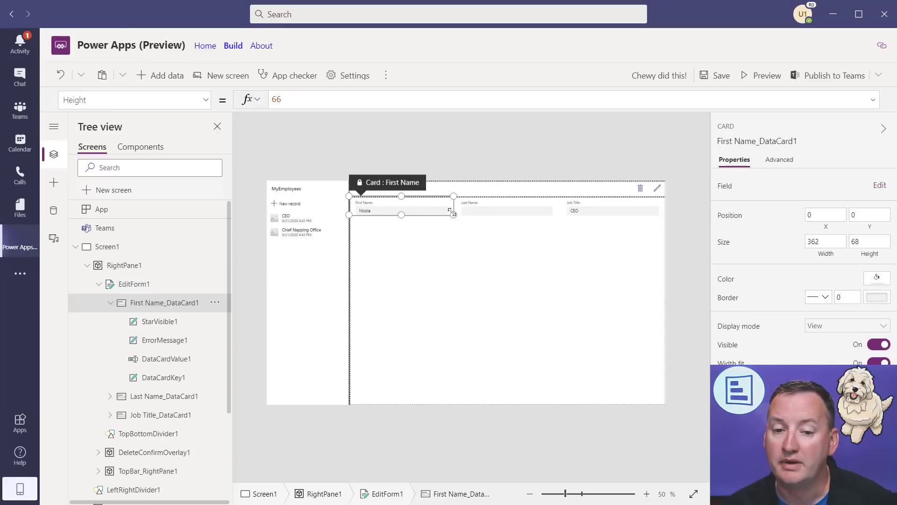
left_click_drag(449, 211, 489, 220)
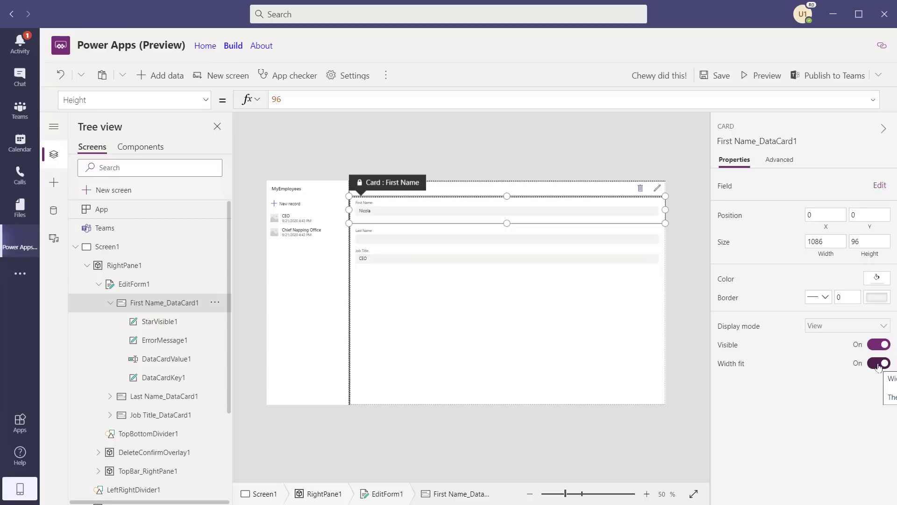
left_click(878, 364)
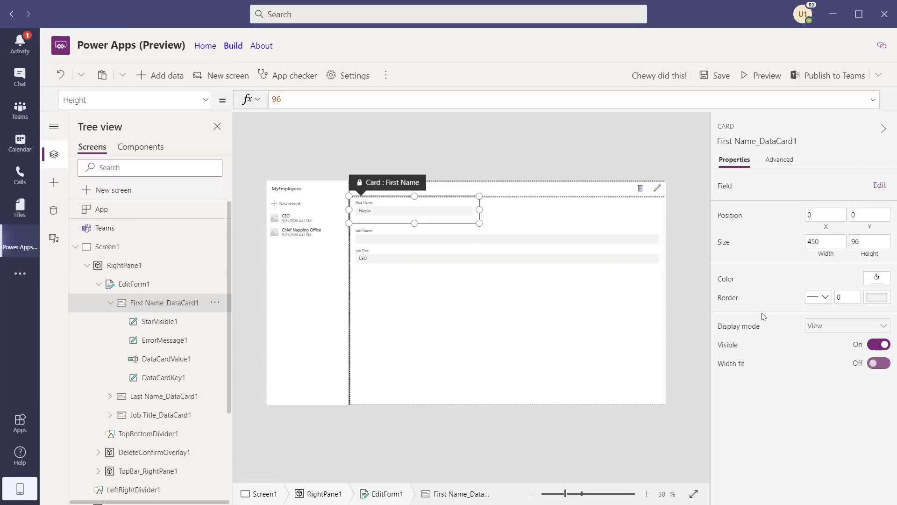
left_click(878, 363)
left_click_drag(428, 241, 520, 245)
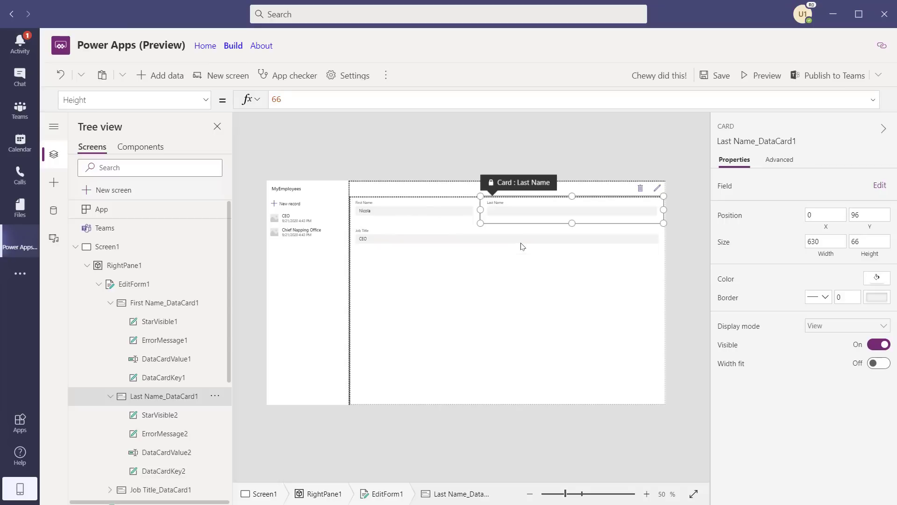
Turn off width fit for the Job Title card and resize it to about 450 by 88.
left_click(494, 246)
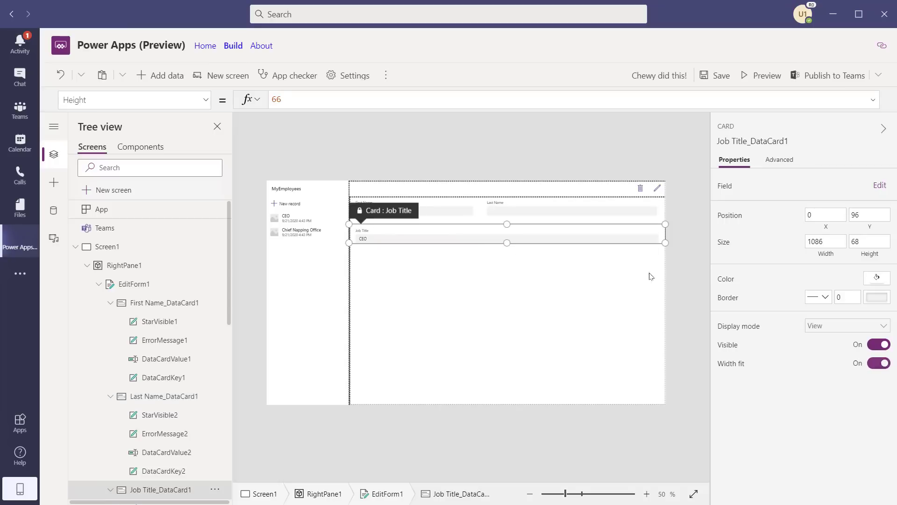
left_click(879, 363)
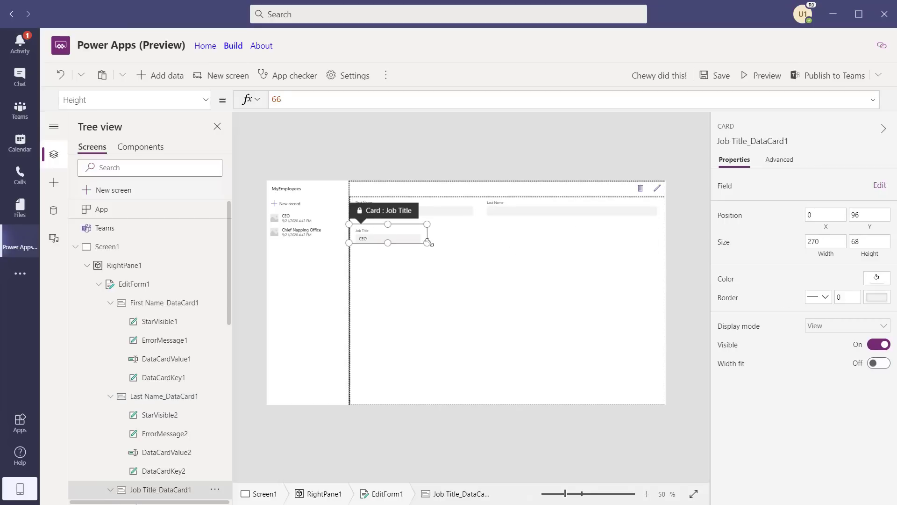
left_click_drag(427, 242, 505, 249)
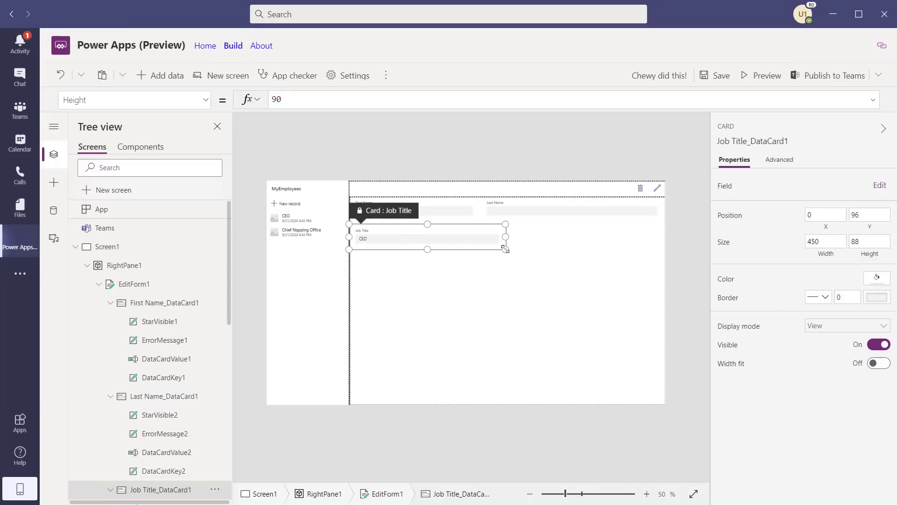
left_click(547, 258)
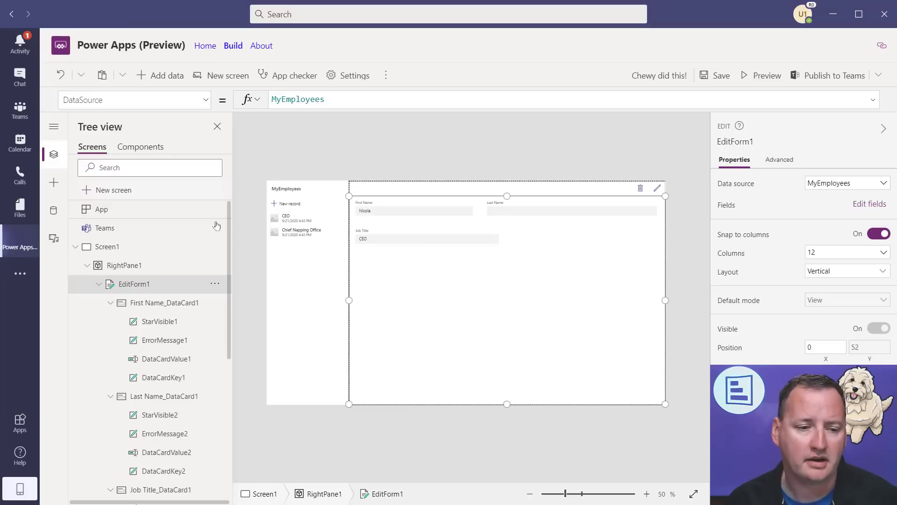
Insert a button in the empty area of LeftPane1 below the gallery records and set its button type to Primary.
left_click(53, 182)
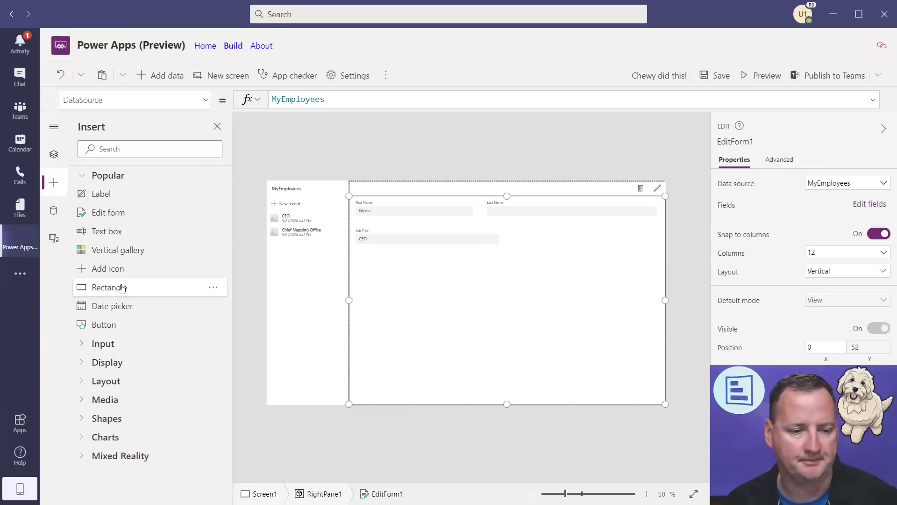
left_click_drag(113, 326, 312, 309)
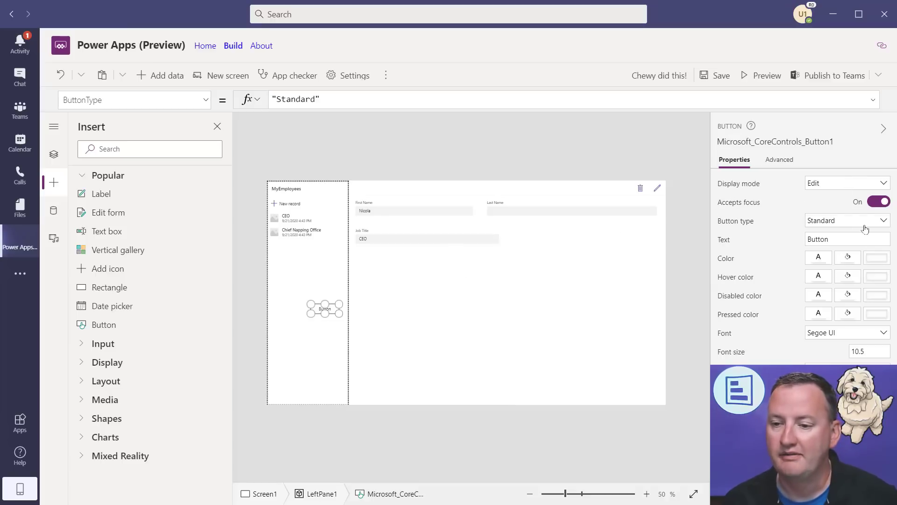
left_click(884, 221)
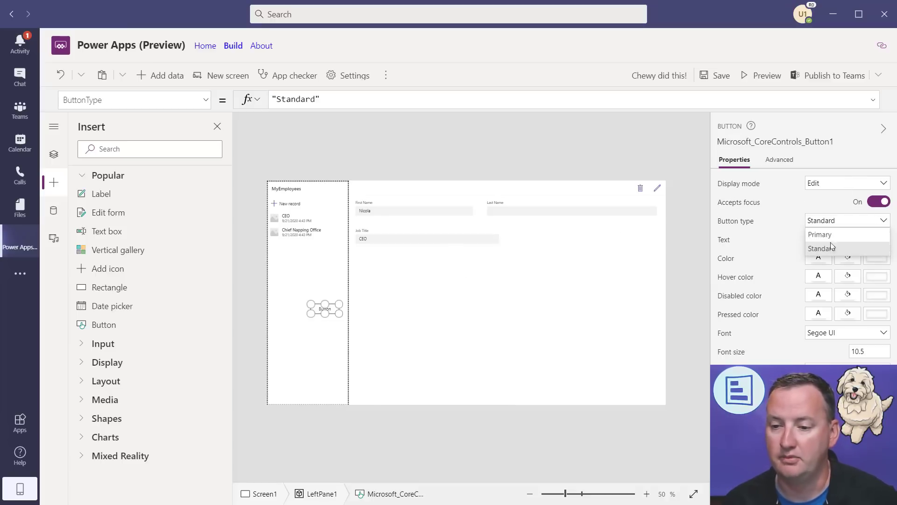
left_click(842, 235)
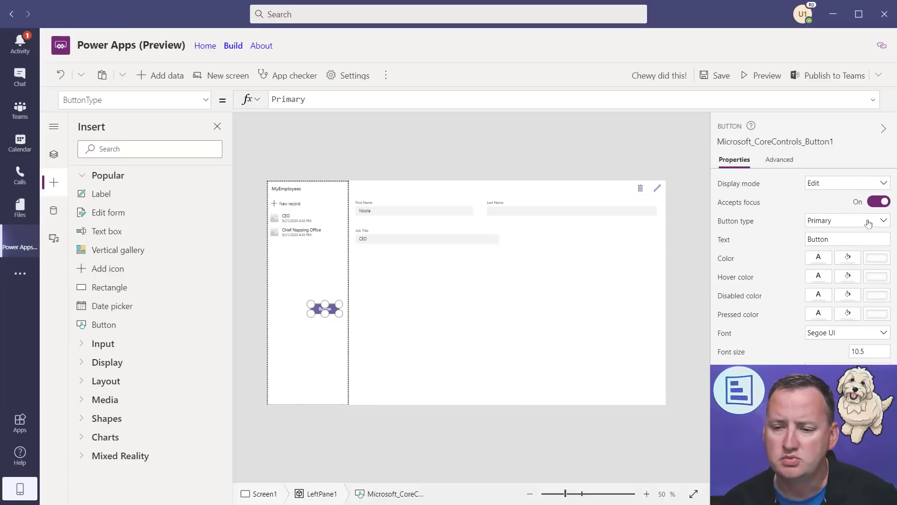
Try the Standard type on the button, set it back to Primary, and enlarge the button slightly.
left_click(864, 227)
left_click(840, 248)
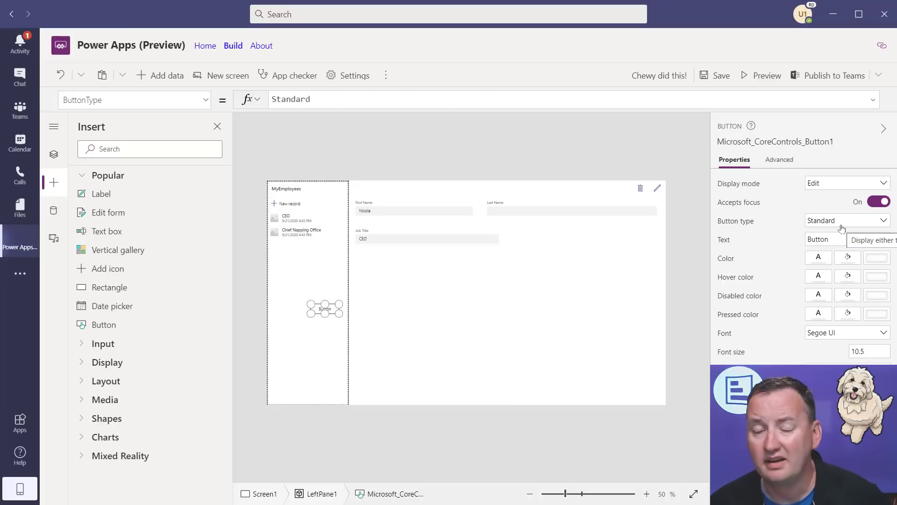
left_click(842, 228)
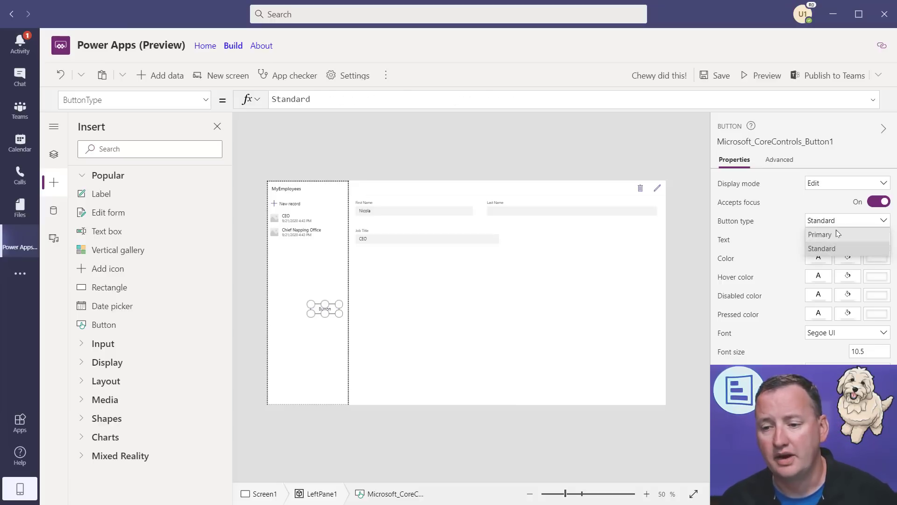
left_click(837, 235)
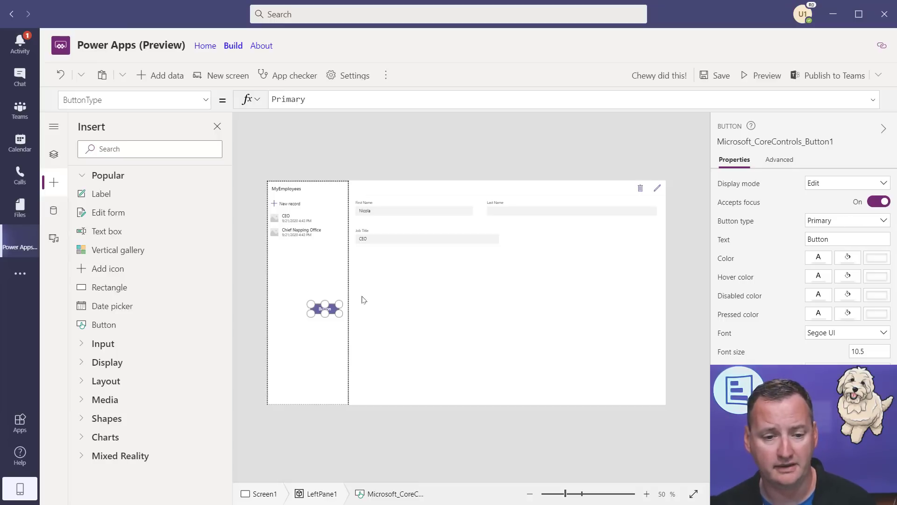
left_click_drag(310, 313, 302, 319)
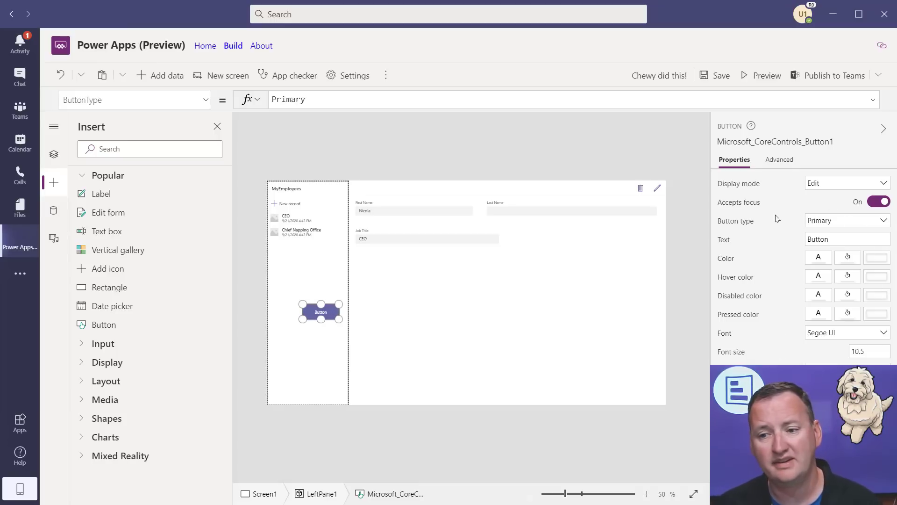
Look through the full list of properties available for the button, from AcceptsFocus to Y.
left_click(205, 105)
left_click_drag(206, 169, 195, 198)
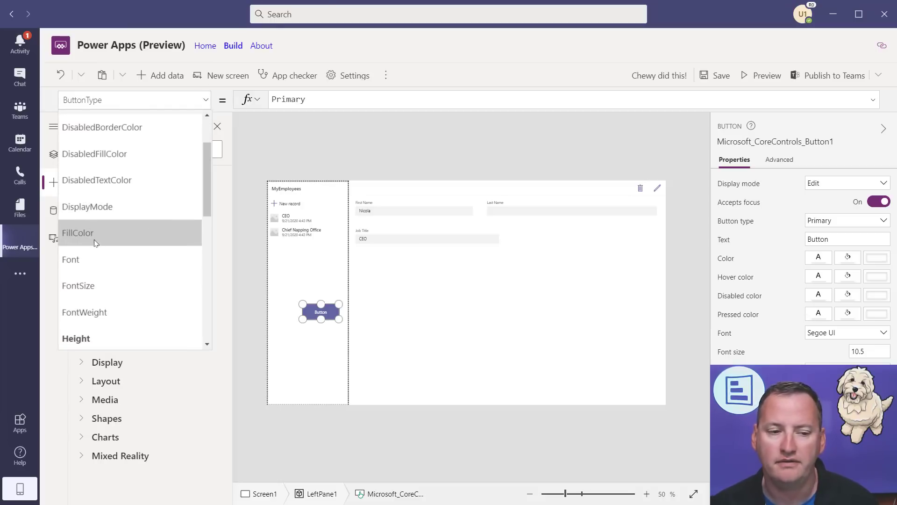
scroll(103, 236, "up", 3)
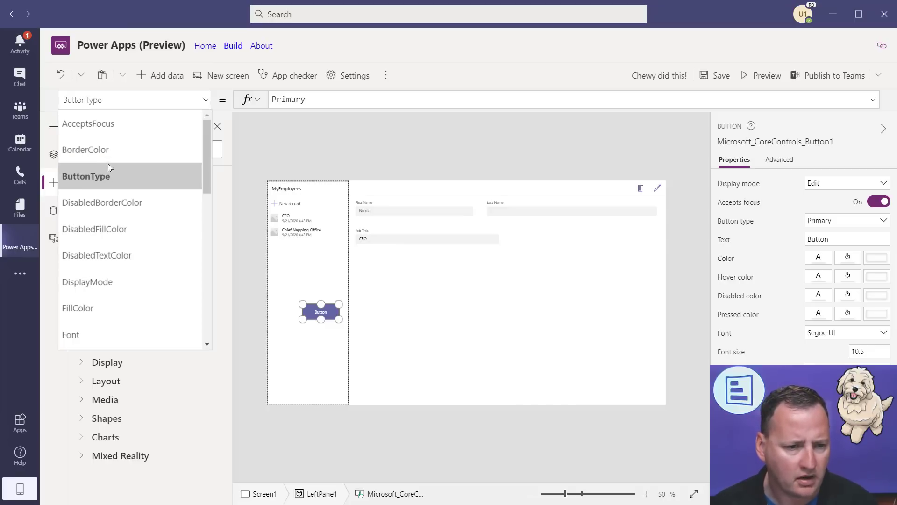
scroll(108, 170, "down", 2)
scroll(110, 172, "down", 8)
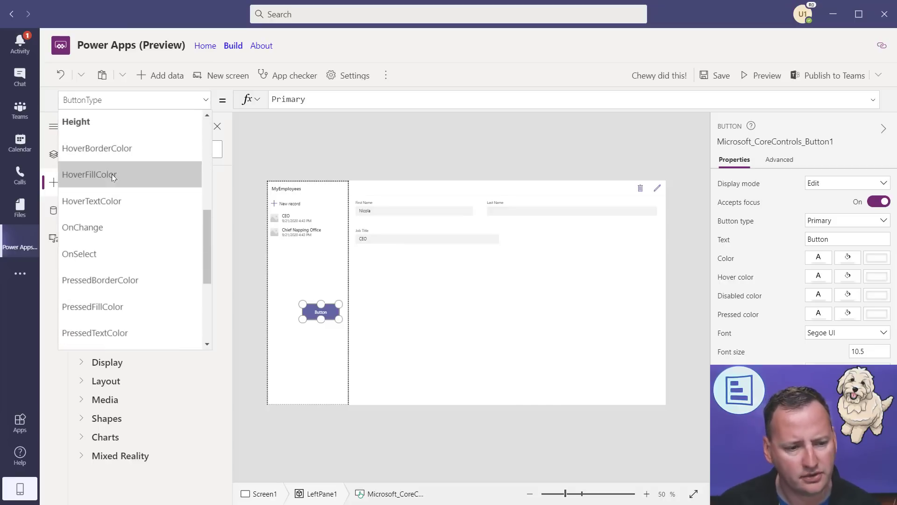
scroll(114, 179, "down", 1)
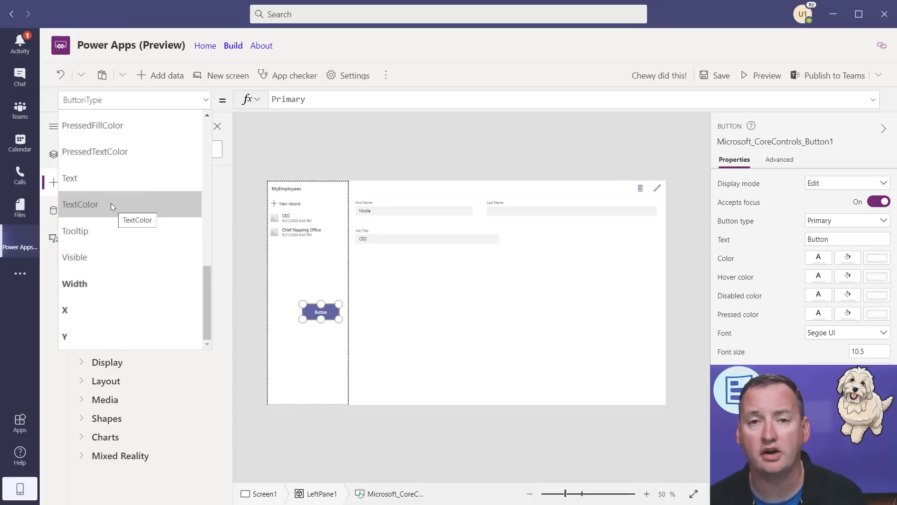
scroll(122, 199, "up", 5)
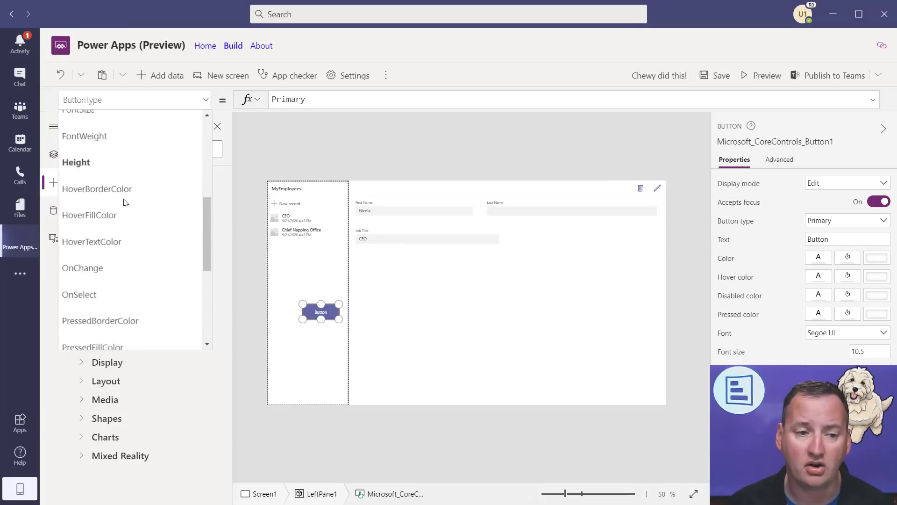
scroll(121, 201, "up", 3)
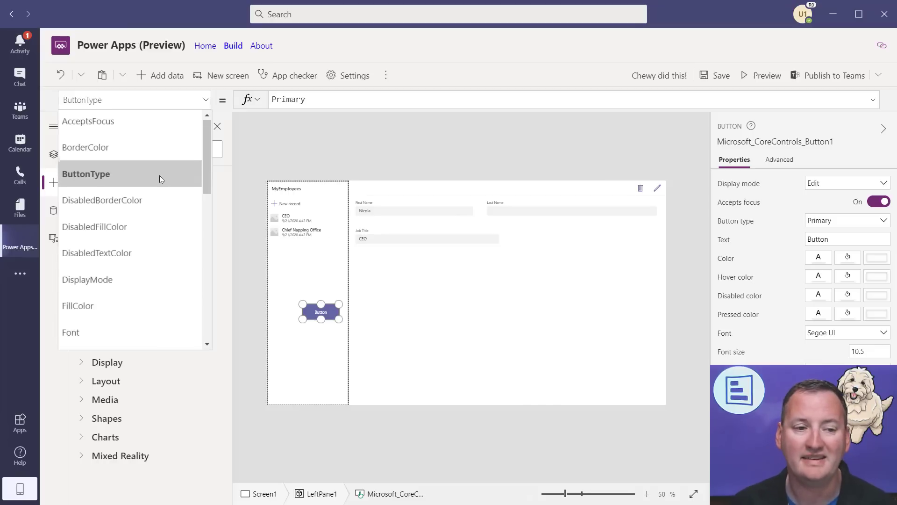
scroll(150, 161, "up", 1)
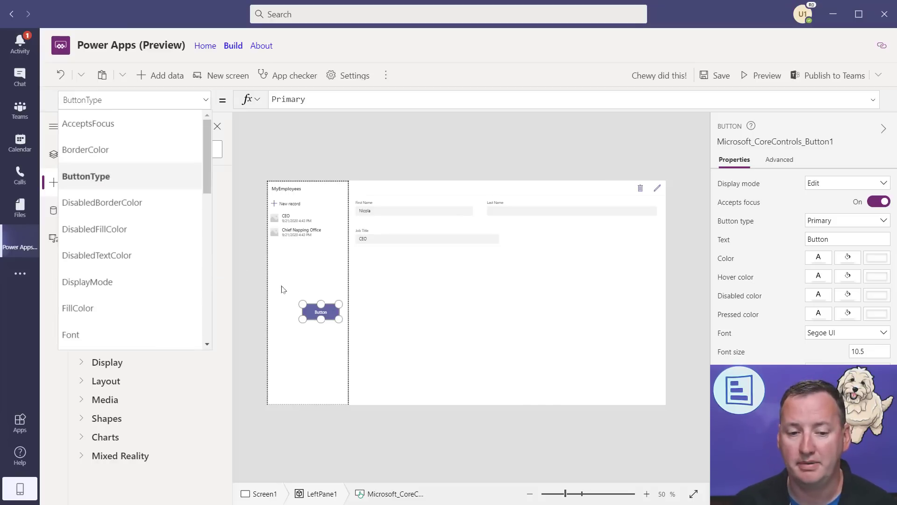
Insert a label into the TopBar_RightPane1 container above the form and look through its available properties.
left_click(381, 188)
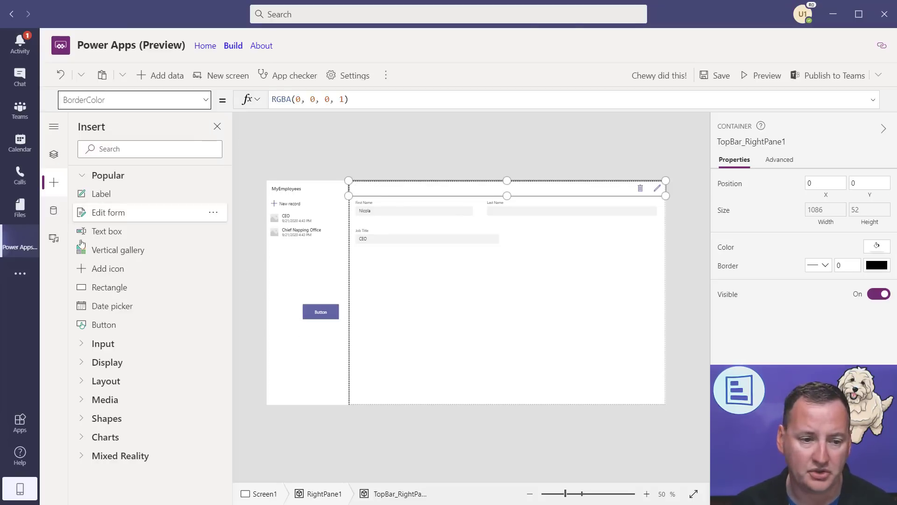
left_click_drag(94, 194, 386, 189)
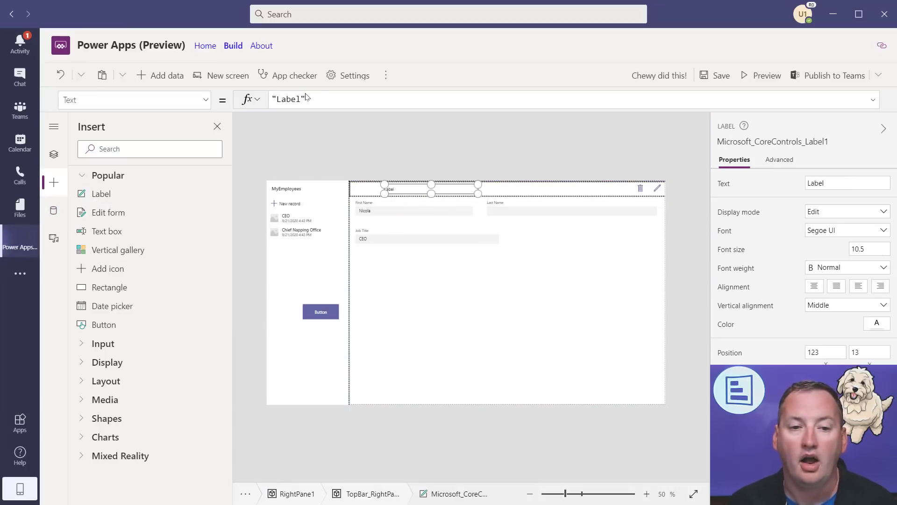
left_click(206, 100)
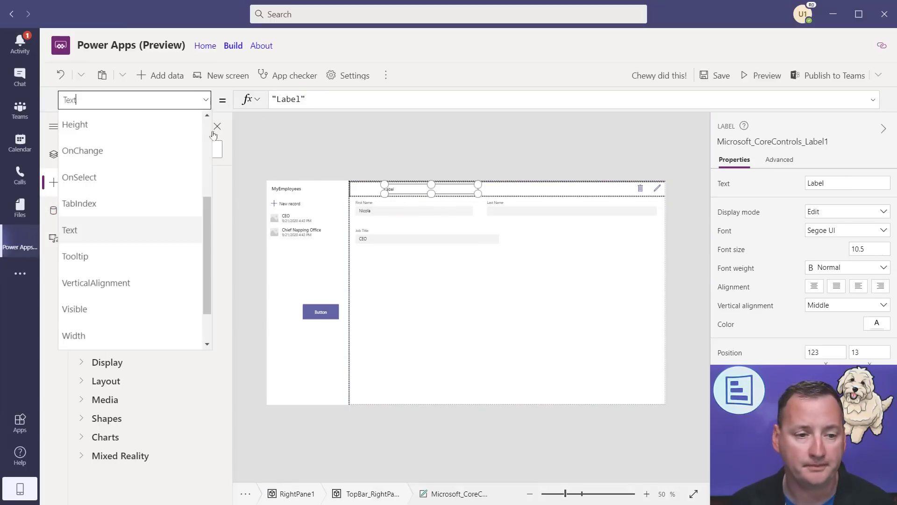
mouse_move(204, 236)
left_mouse_down()
mouse_move(213, 160)
mouse_move(214, 247)
left_mouse_up()
Replace the new label's Text value with the formula Teams.ThisTeam.GroupId, reviewing the properties offered by the Teams object.
left_click(328, 99)
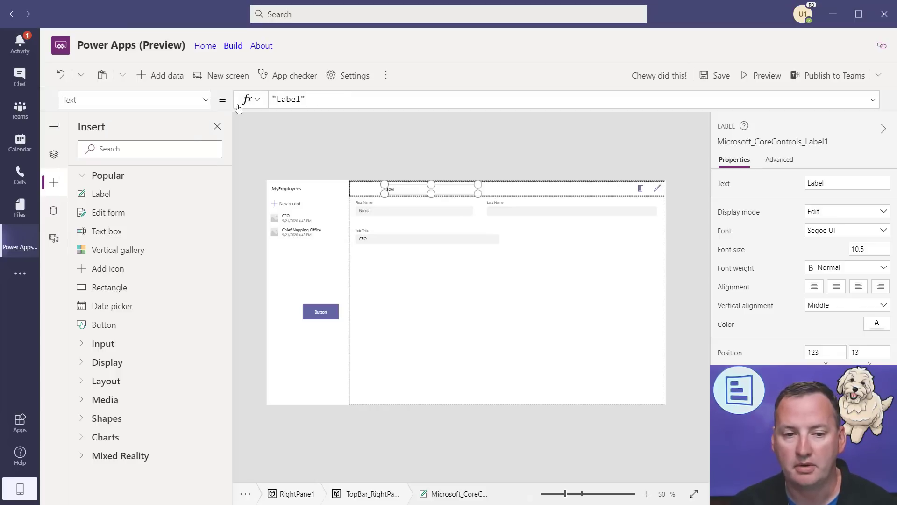
left_click_drag(314, 99, 251, 102)
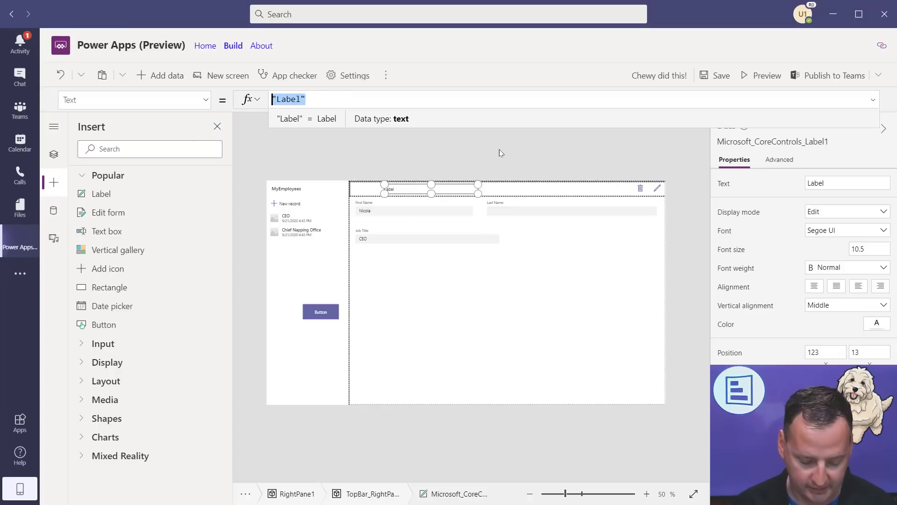
type("team")
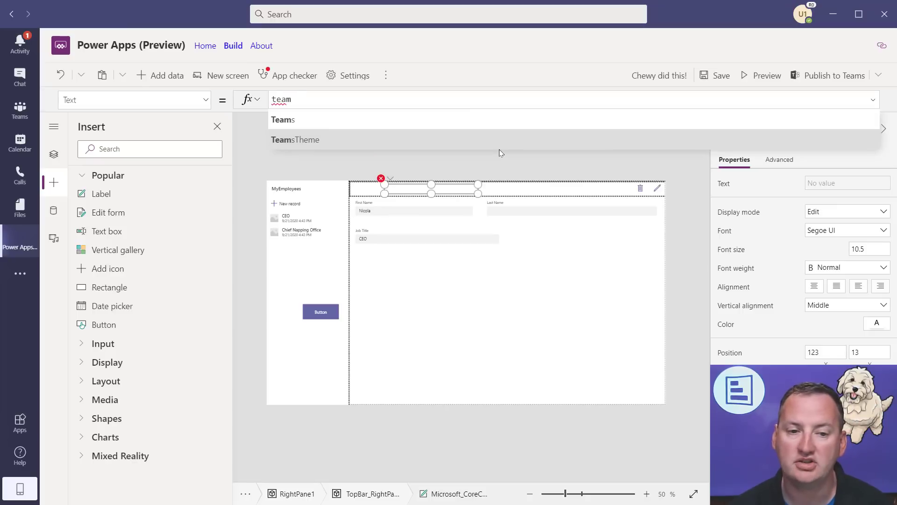
type("s.")
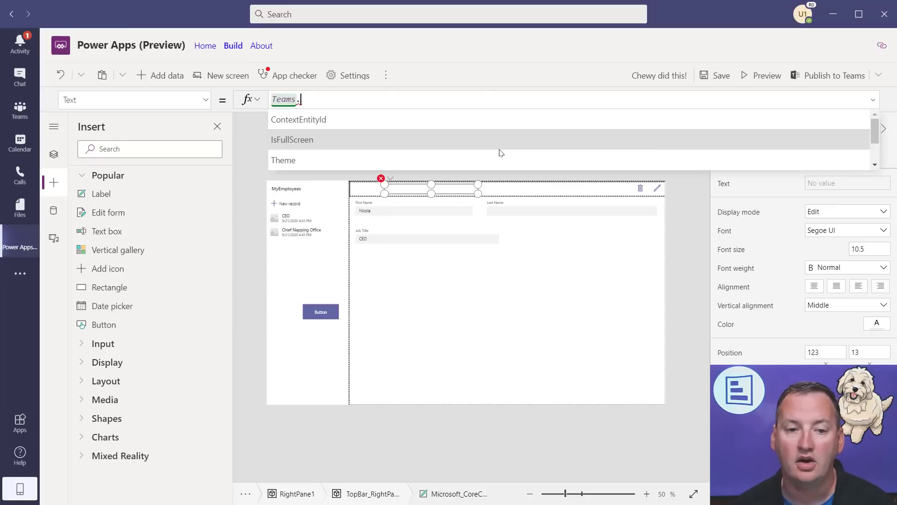
scroll(307, 154, "down", 2)
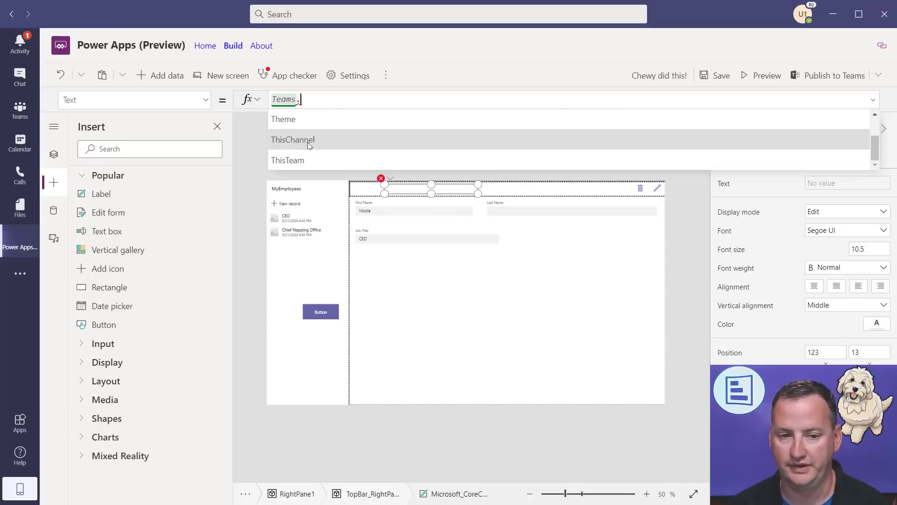
scroll(306, 155, "up", 2)
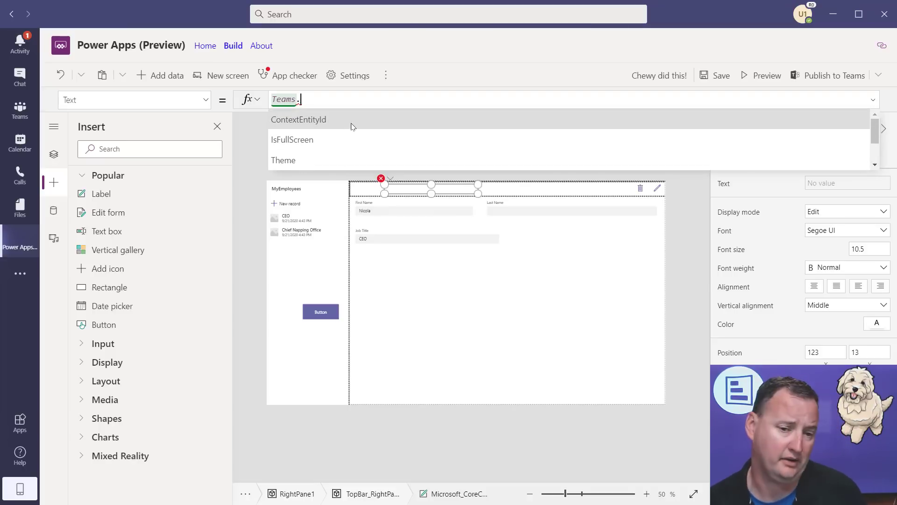
scroll(351, 125, "down", 2)
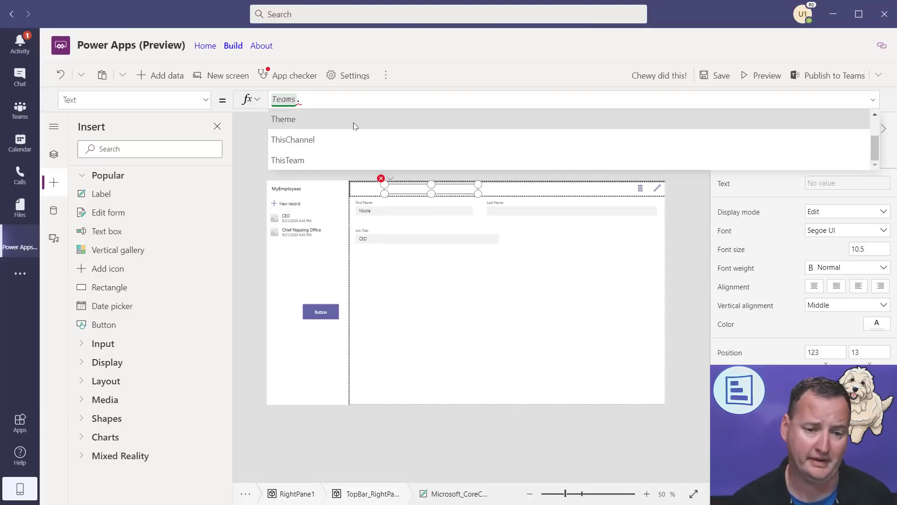
left_click(313, 161)
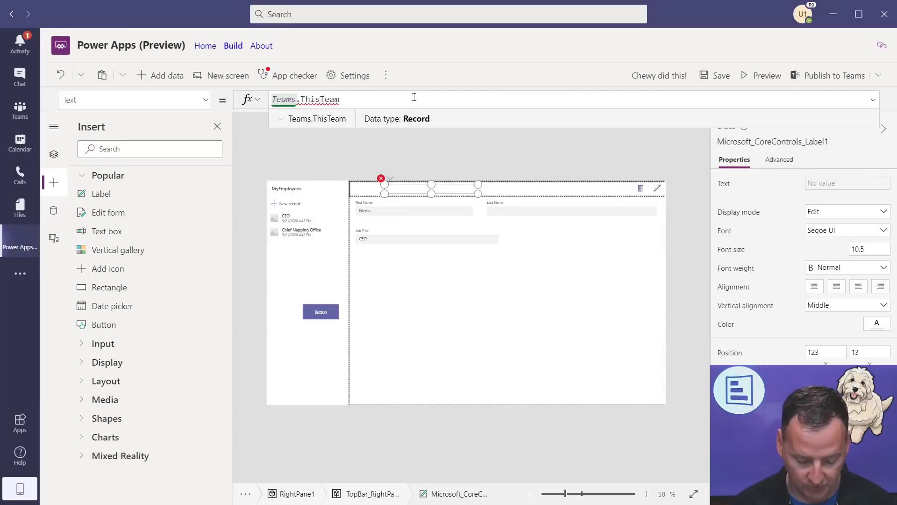
type(".")
key("Down")
key("Down")
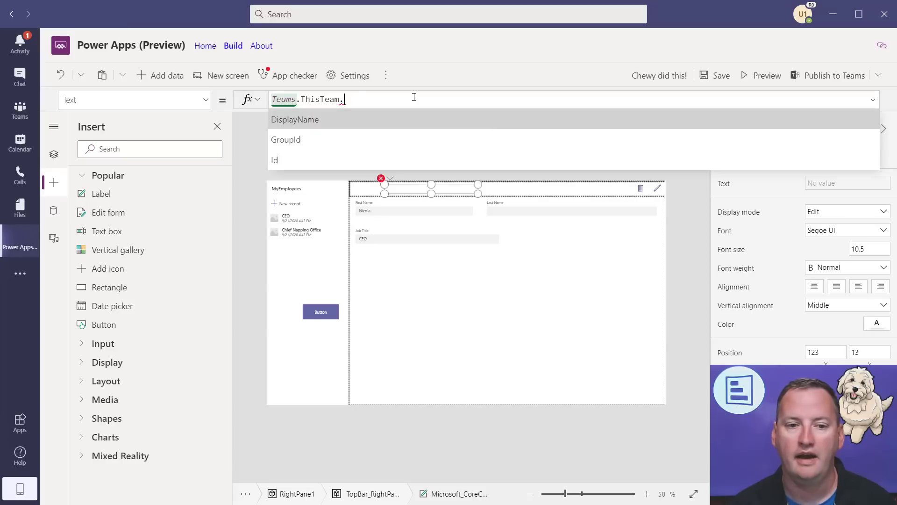
key("Tab")
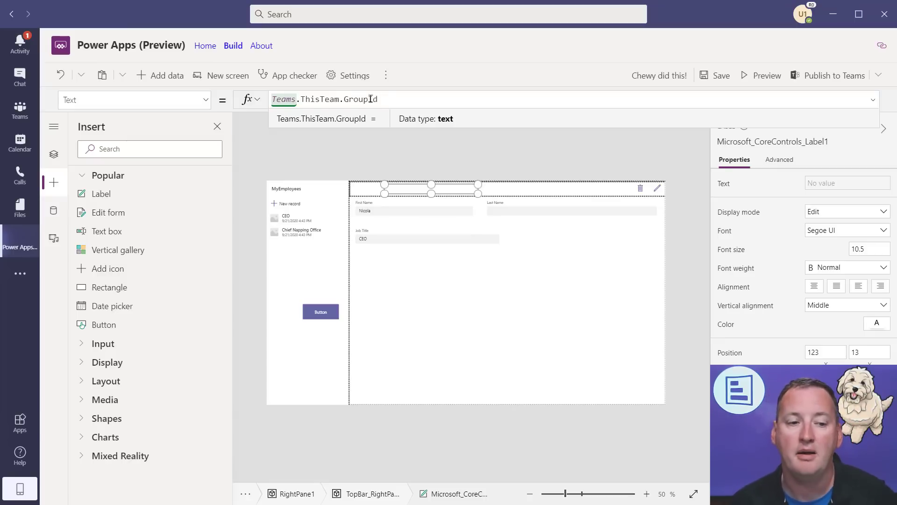
Inspect the Teams integration object in the tree view and review the app's name, screen size + orientation and advanced settings.
left_click(53, 154)
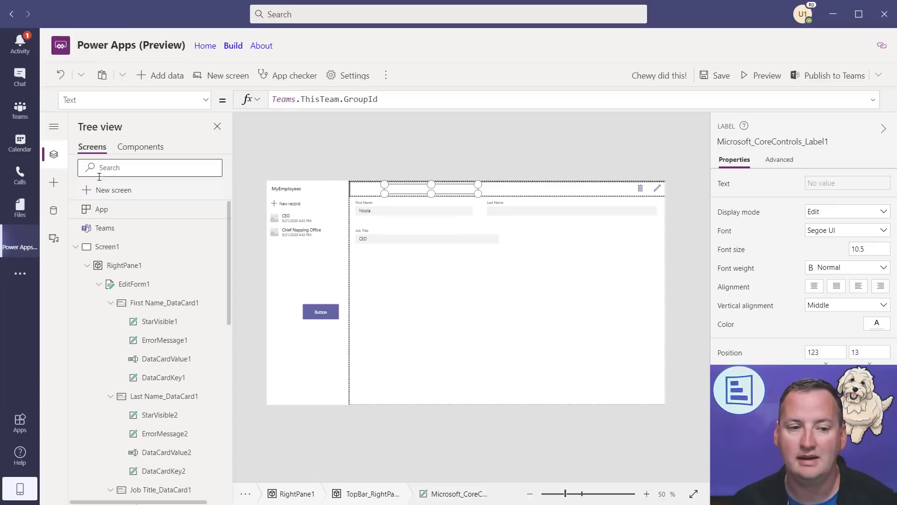
left_click(111, 231)
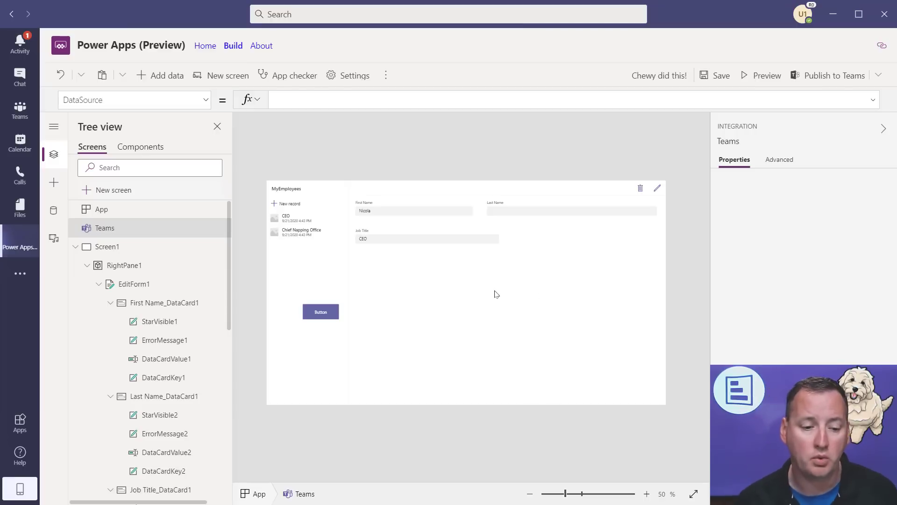
left_click(352, 75)
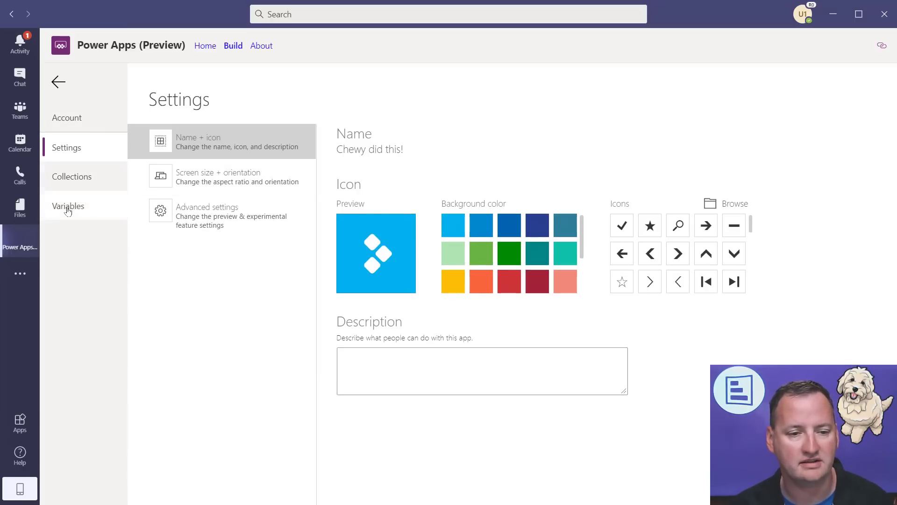
left_click(261, 181)
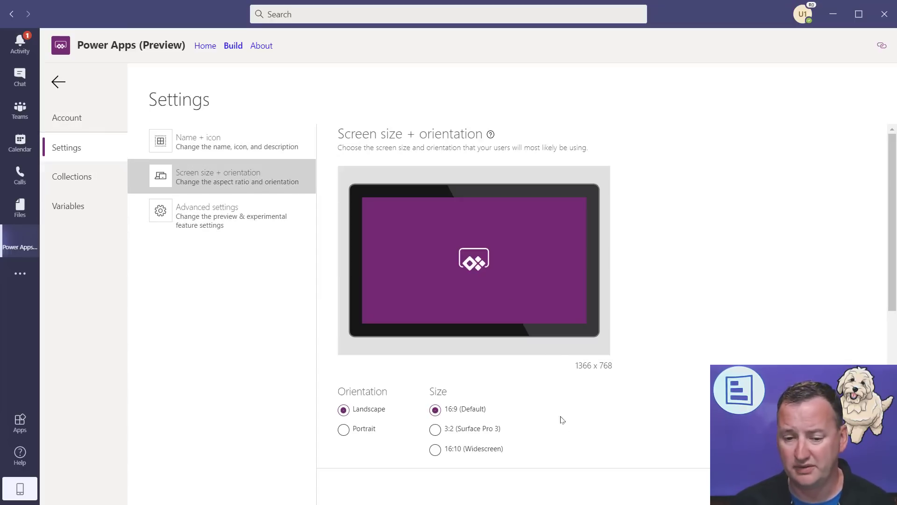
left_click(208, 234)
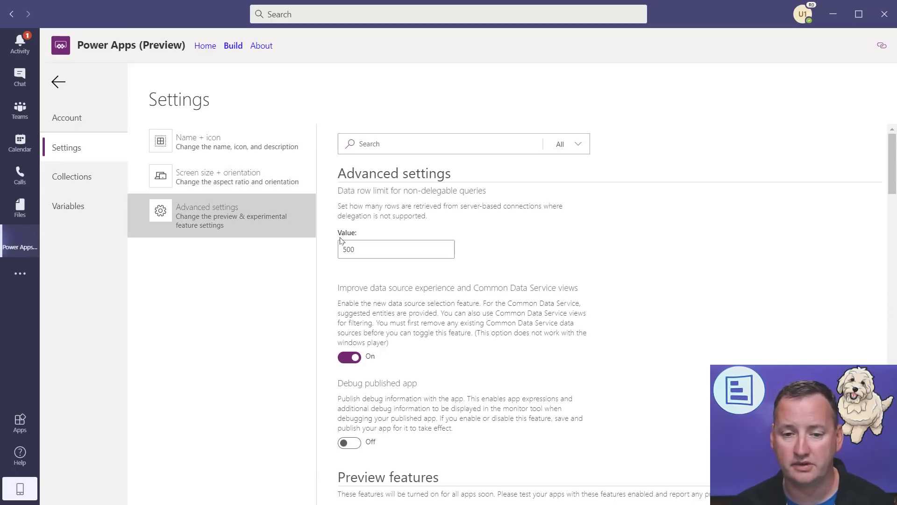
scroll(555, 306, "down", 5)
scroll(555, 306, "up", 5)
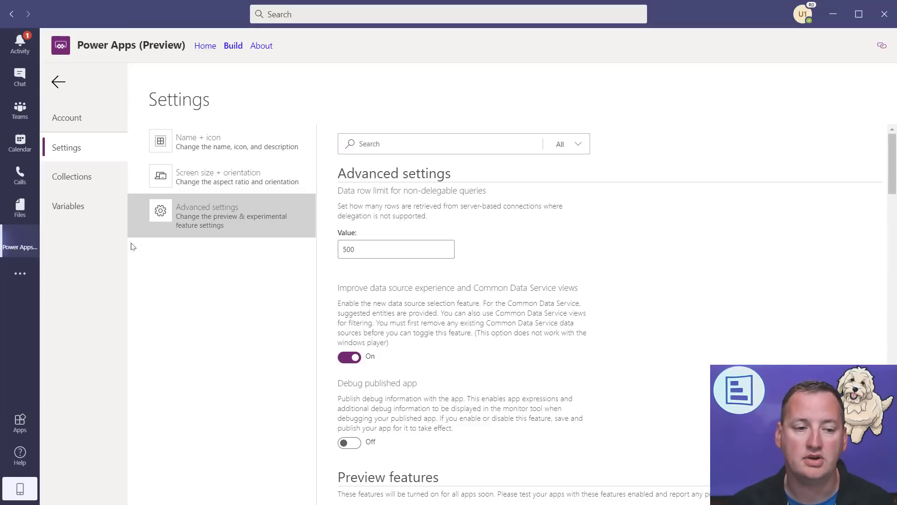
left_click(59, 83)
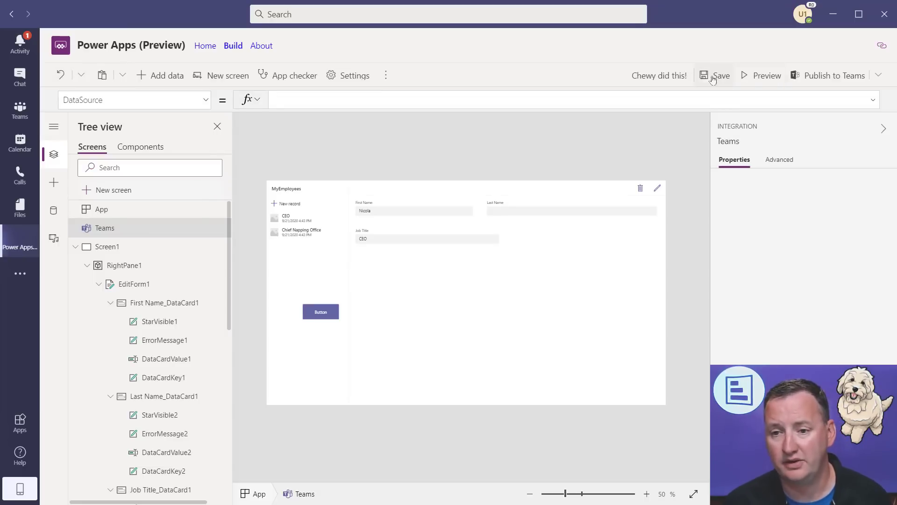
Preview the app, and publish it to Teams as a tab in the General channel.
left_click(766, 76)
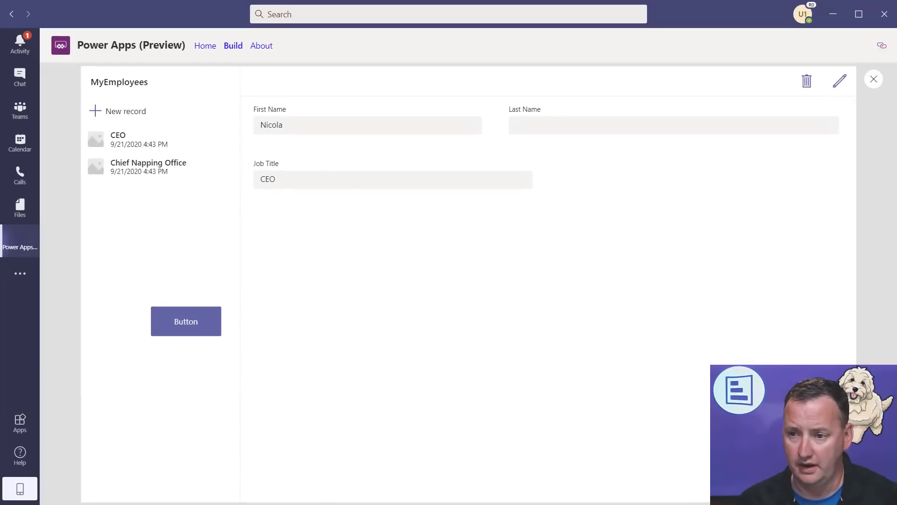
left_click(874, 79)
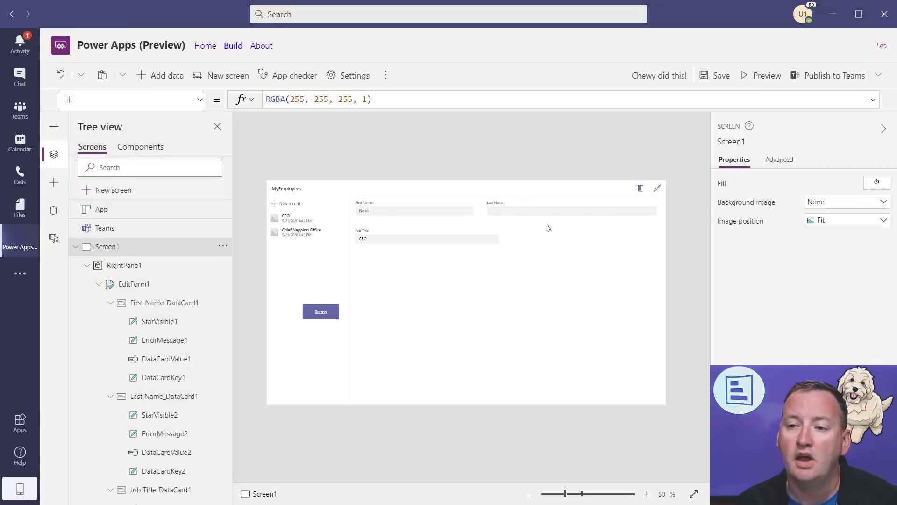
left_click(837, 76)
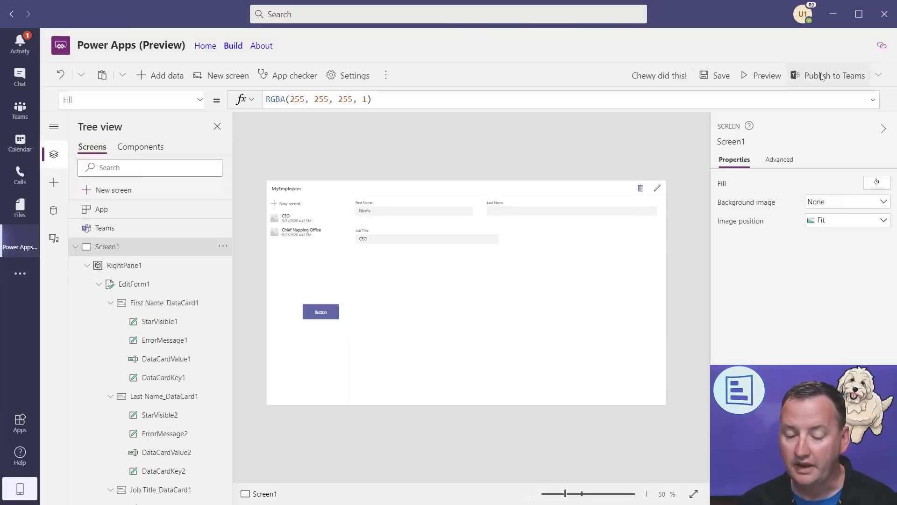
left_click(543, 346)
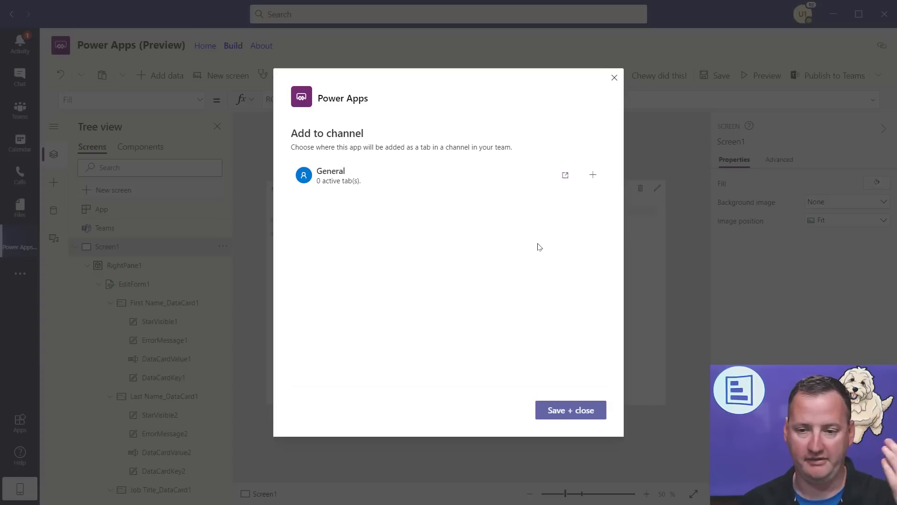
left_click(367, 180)
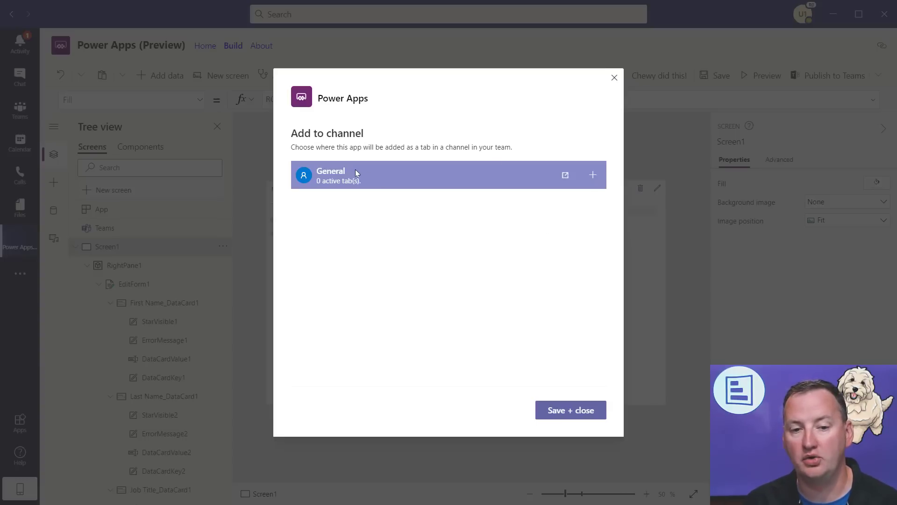
left_click(592, 175)
left_click(369, 200)
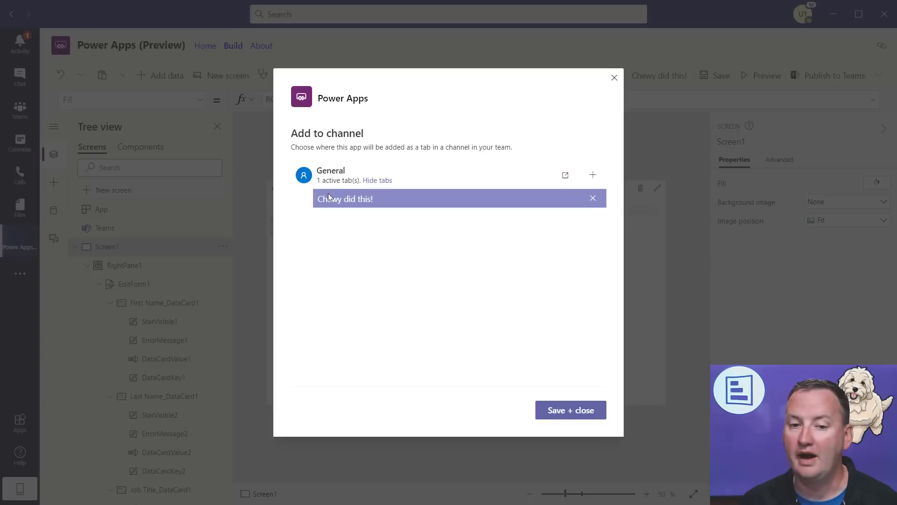
left_click(568, 414)
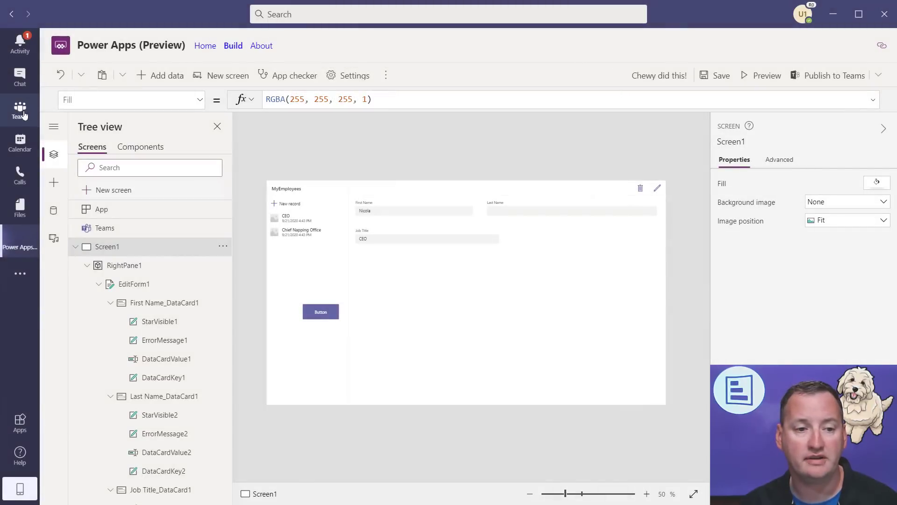
Open the published Chewy did this! tab in the General channel of The Good Video team.
left_click(23, 113)
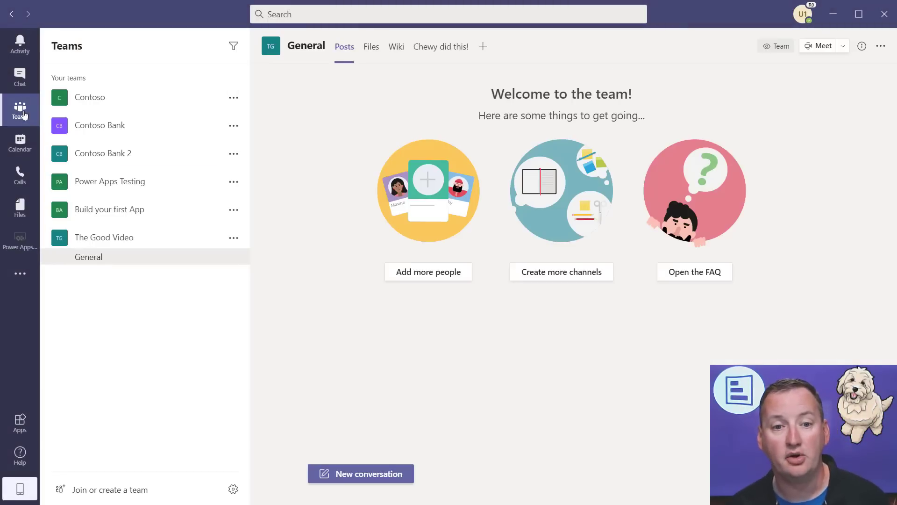
left_click(439, 49)
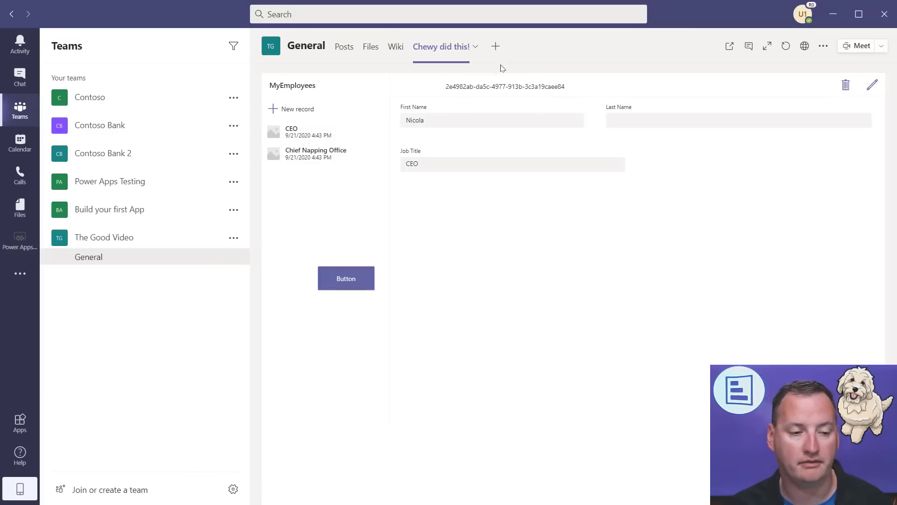
Return to the Power Apps build area and open The Good Video team.
left_click(28, 243)
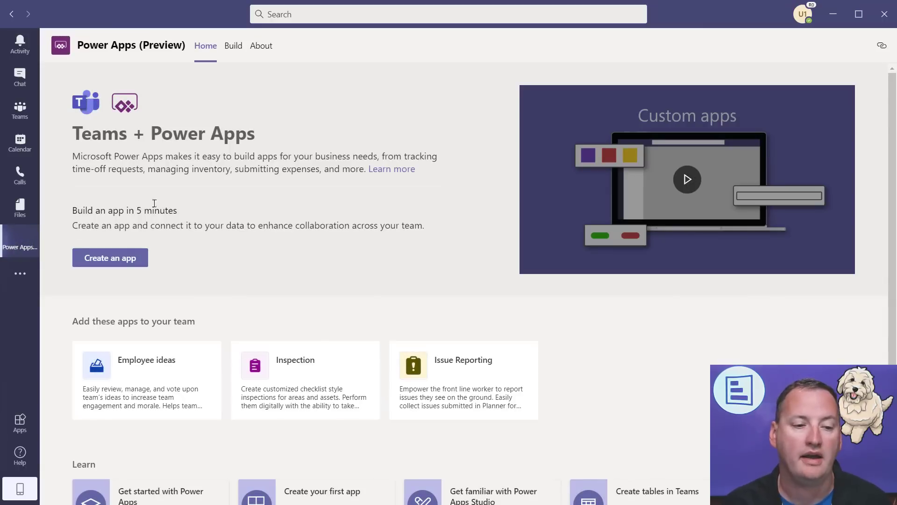
left_click(233, 46)
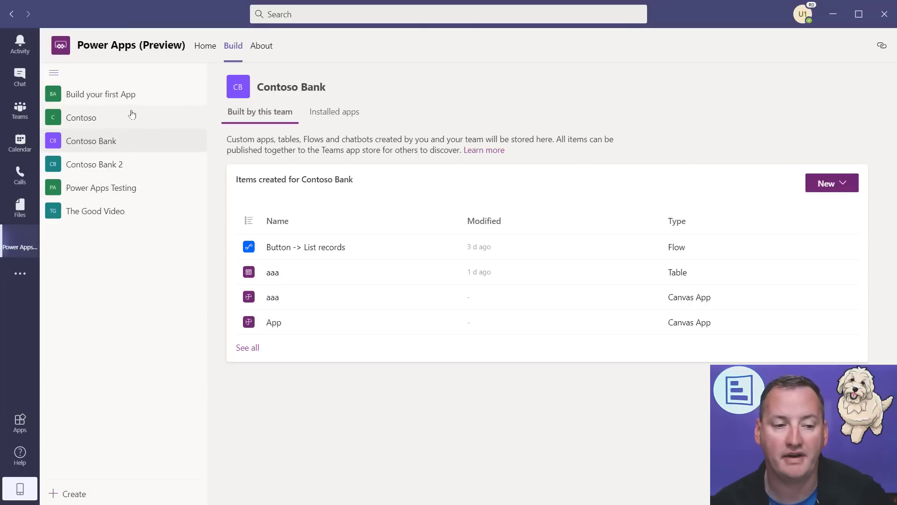
left_click(105, 212)
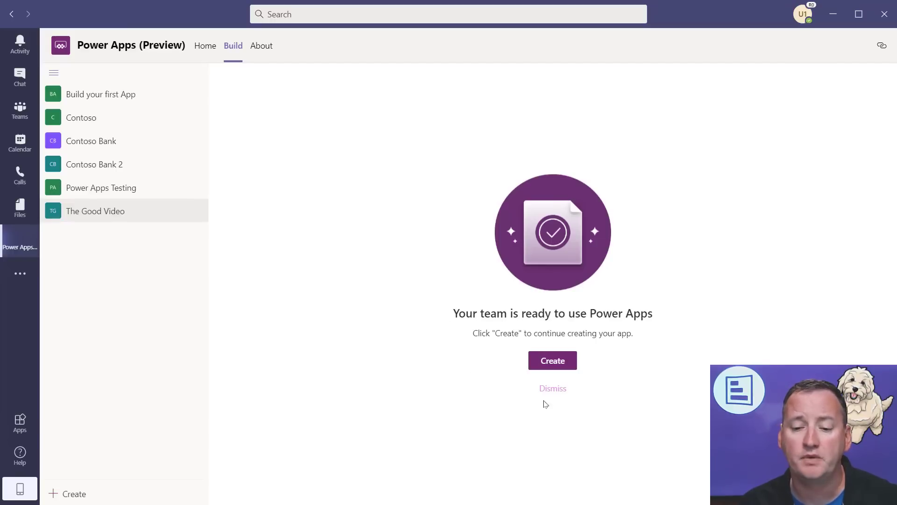
Dismiss the team-ready notice, open the full list of items built for The Good Video, and show only its apps.
left_click(555, 390)
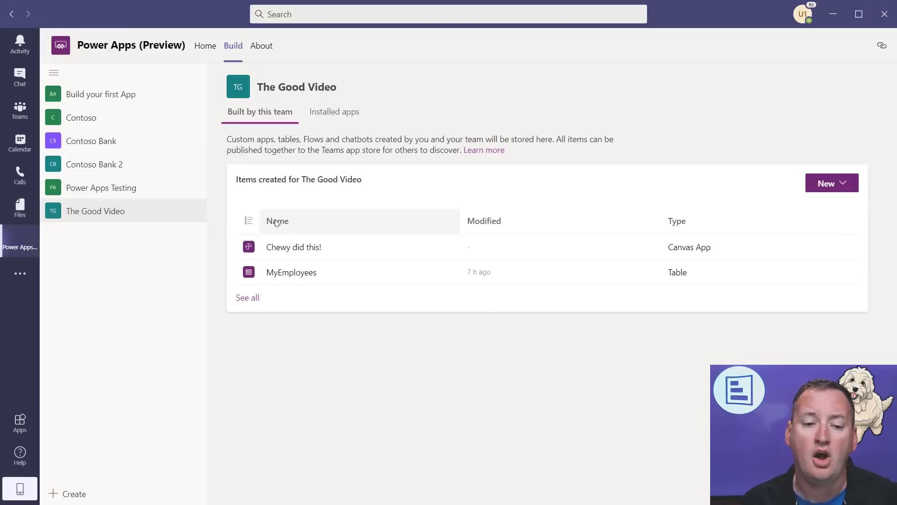
left_click(247, 298)
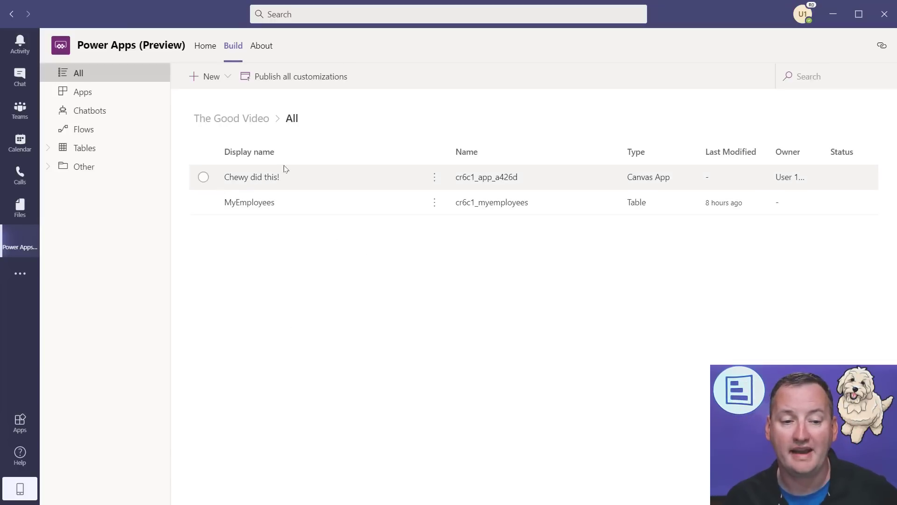
left_click(84, 92)
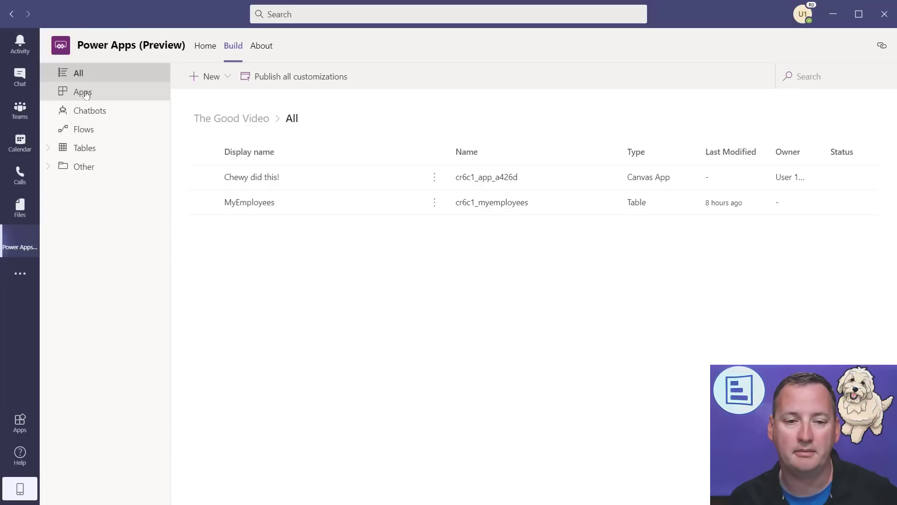
Review the Add to Teams instructions and app details for the Chewy did this! app, and leave them.
left_click(434, 177)
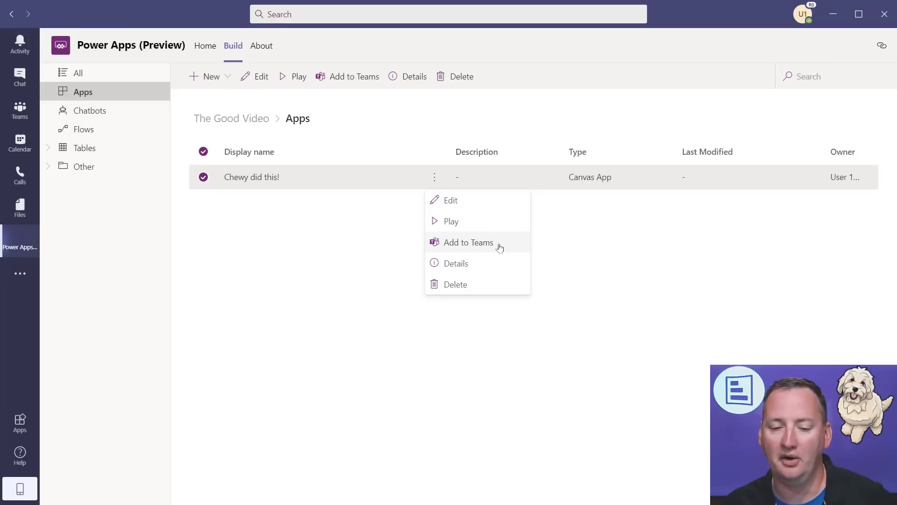
left_click(475, 242)
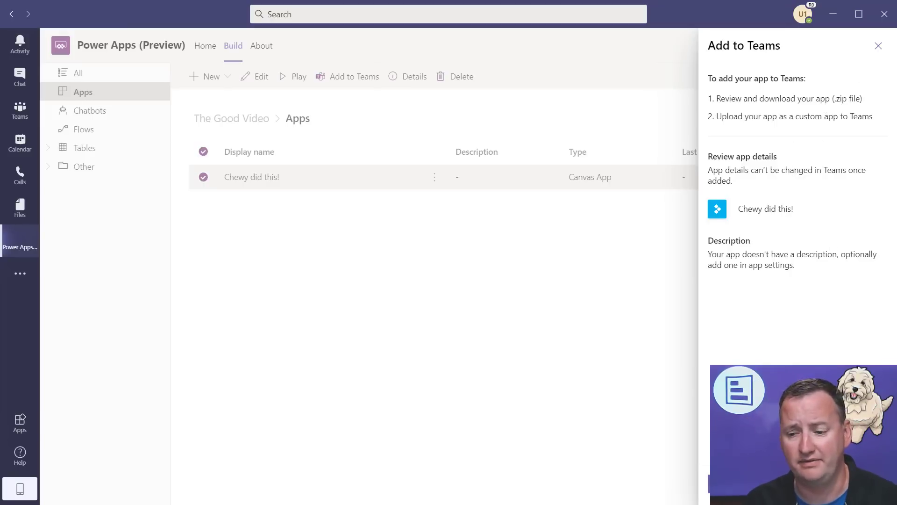
left_click(737, 484)
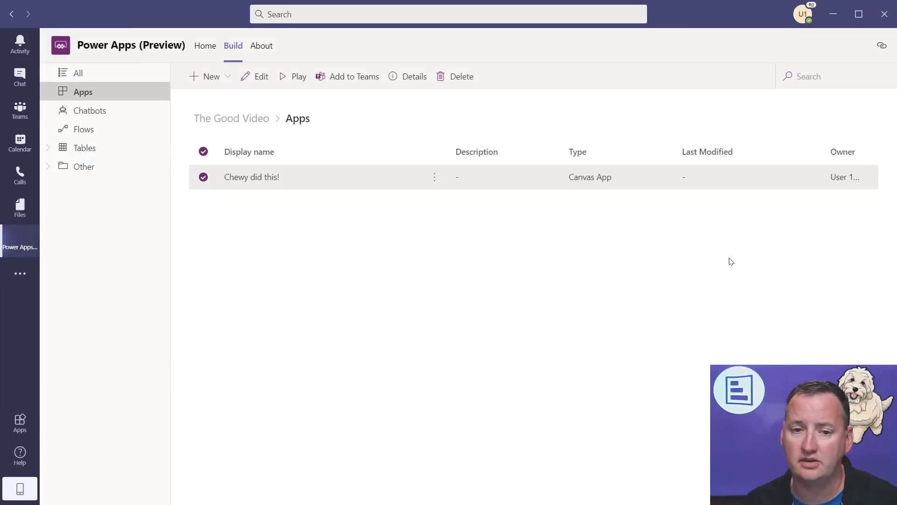
Review the details, versions and connections of the Chewy did this! app, and close its information.
left_click(402, 77)
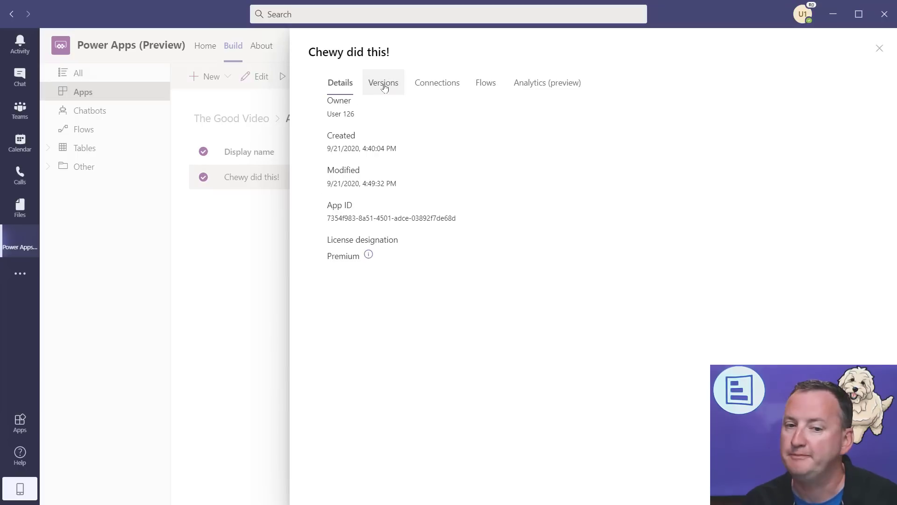
left_click(383, 83)
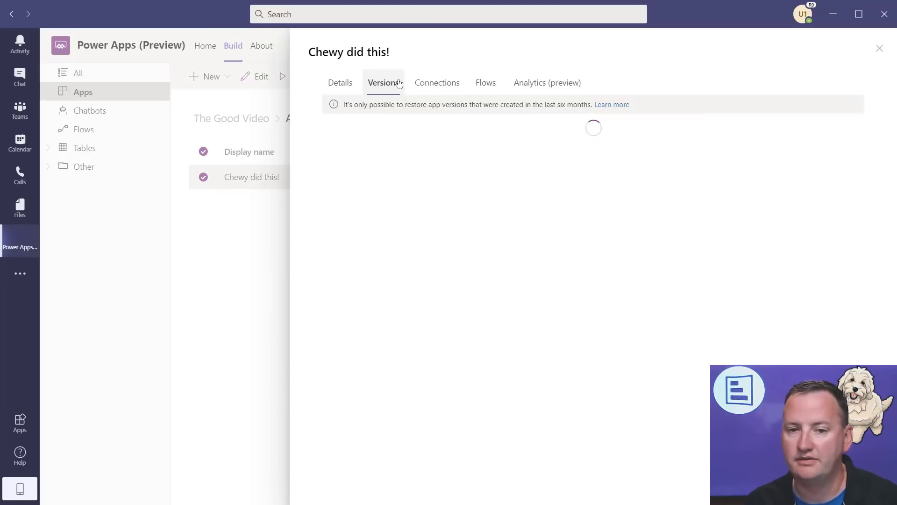
left_click(440, 84)
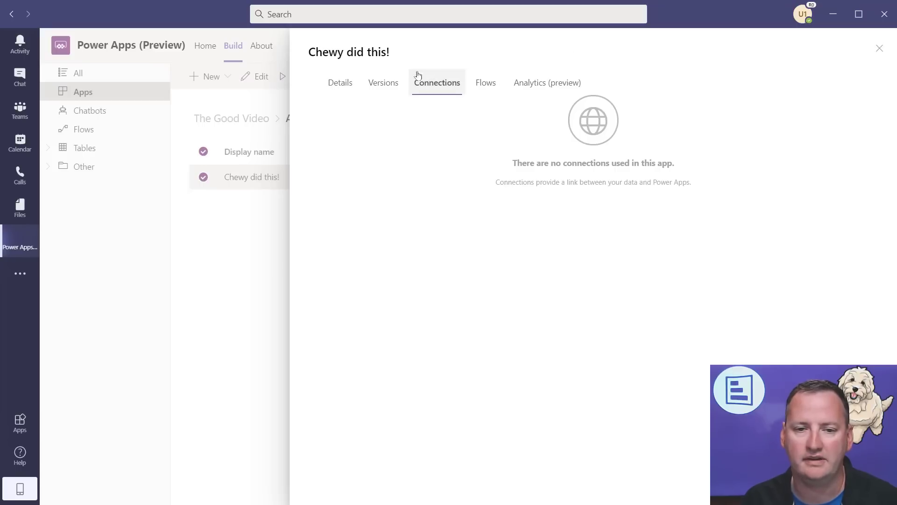
left_click(389, 87)
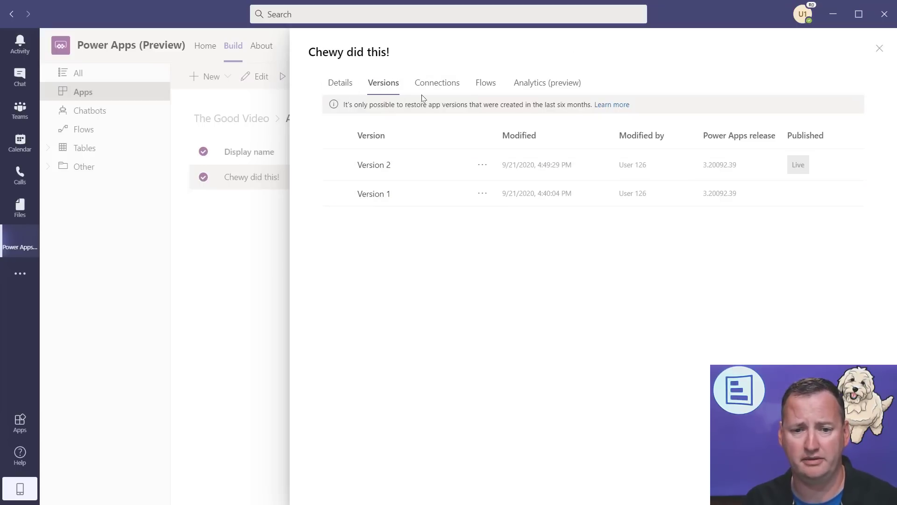
left_click(879, 48)
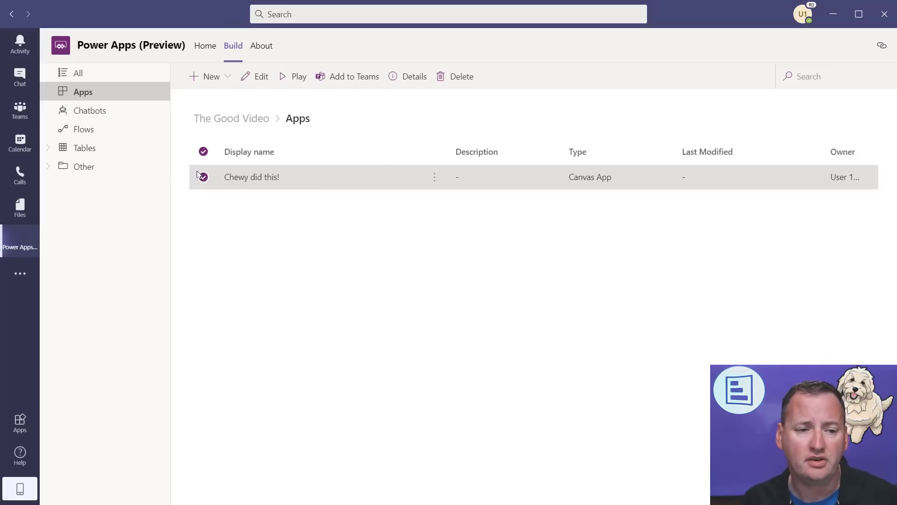
Open the MyEmployees table of The Good Video team and filter its columns to Custom.
left_click(87, 149)
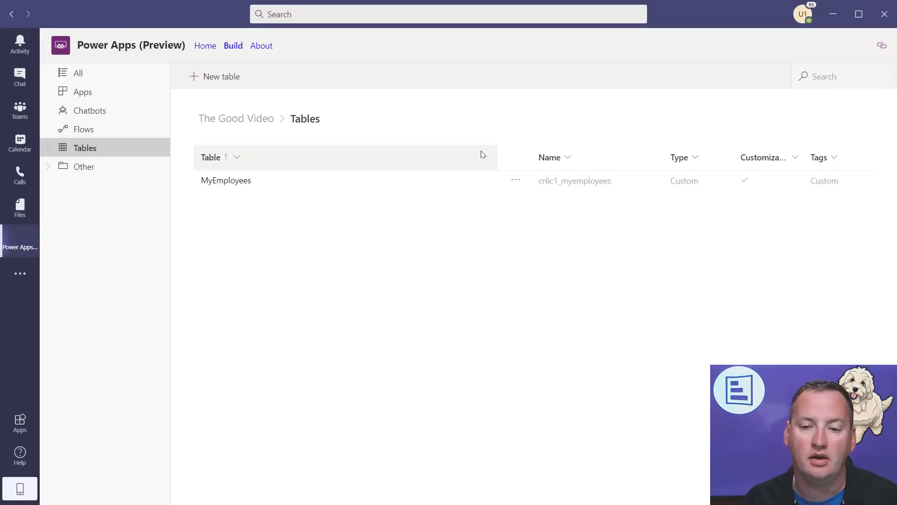
left_click(350, 181)
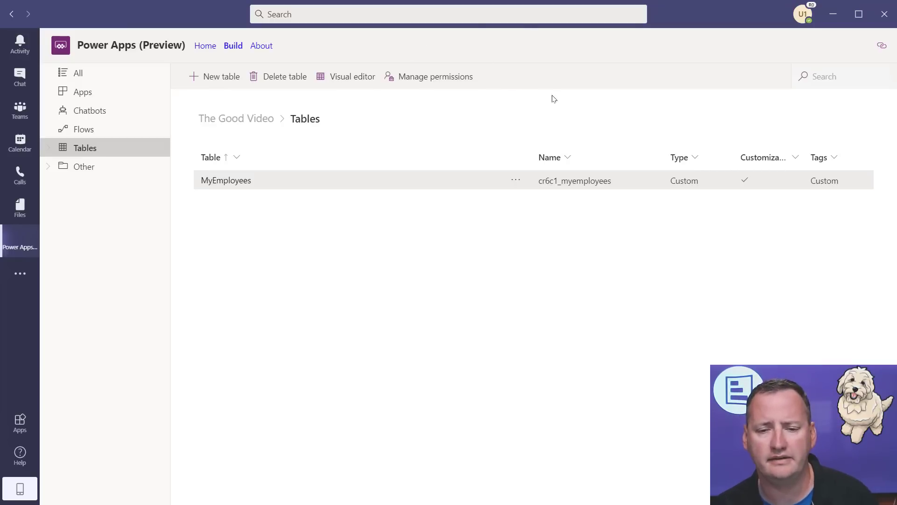
left_click(516, 180)
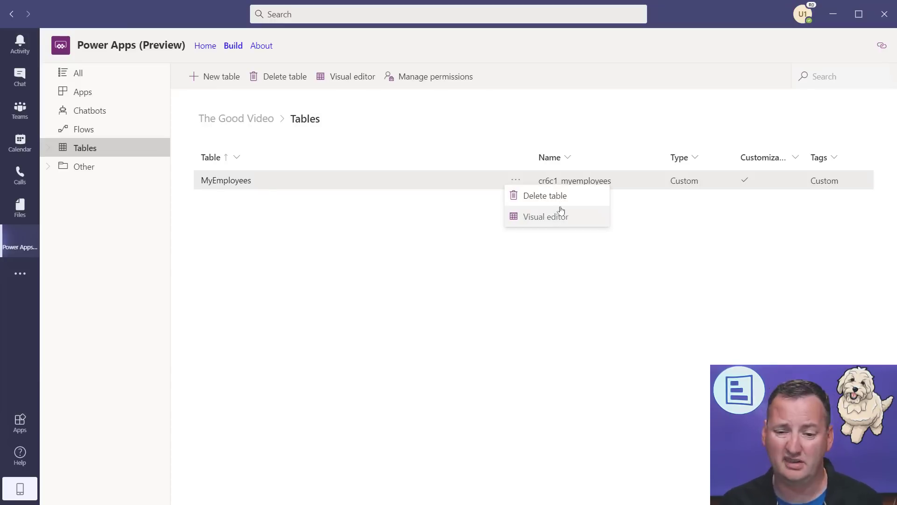
left_click(223, 182)
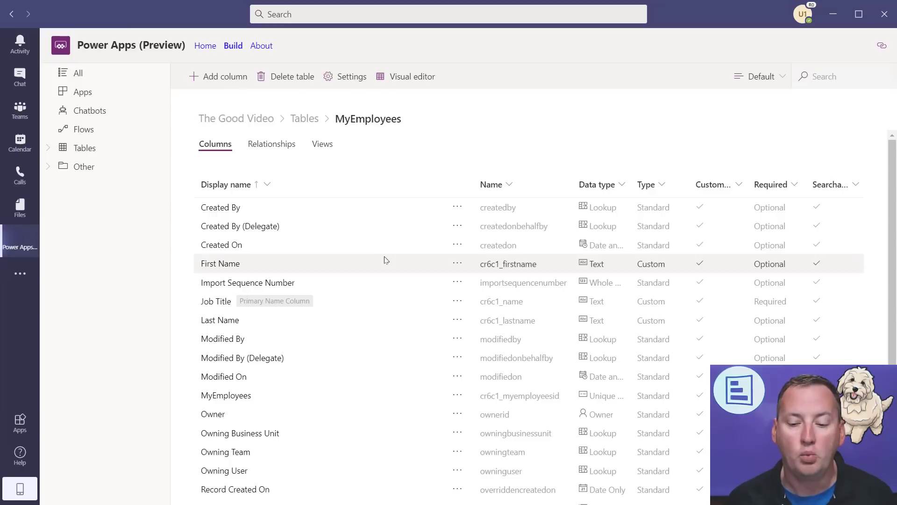
scroll(421, 272, "down", 3)
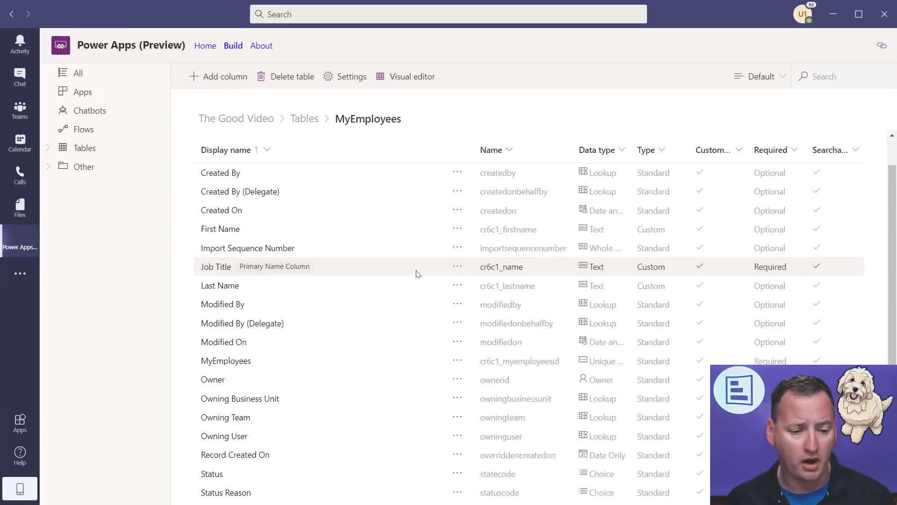
scroll(402, 330, "up", 3)
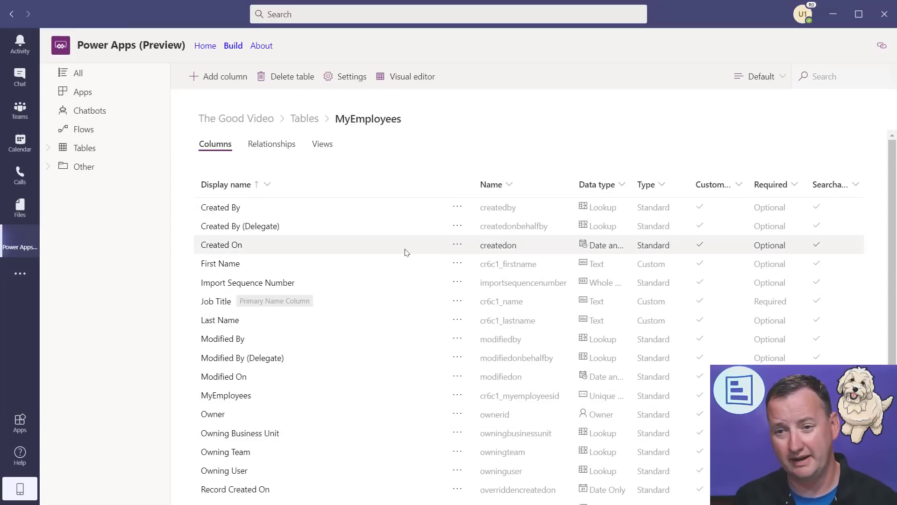
left_click(780, 78)
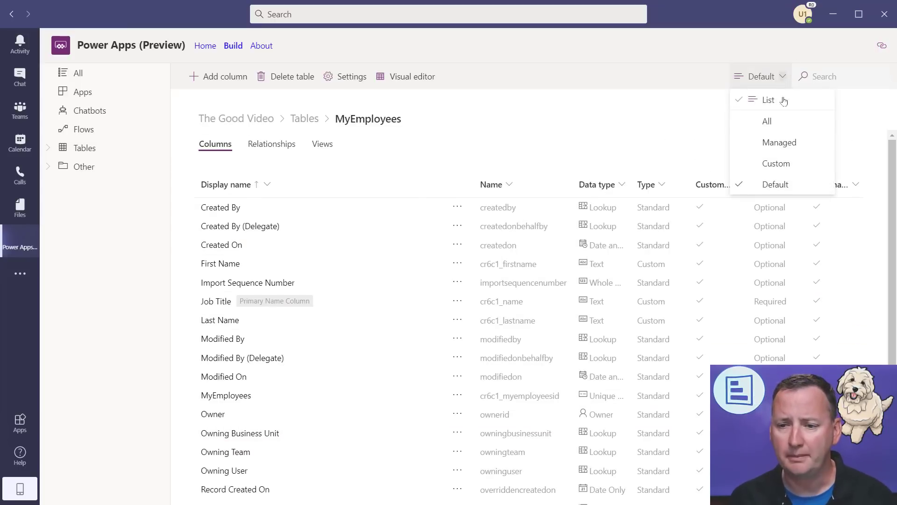
left_click(774, 164)
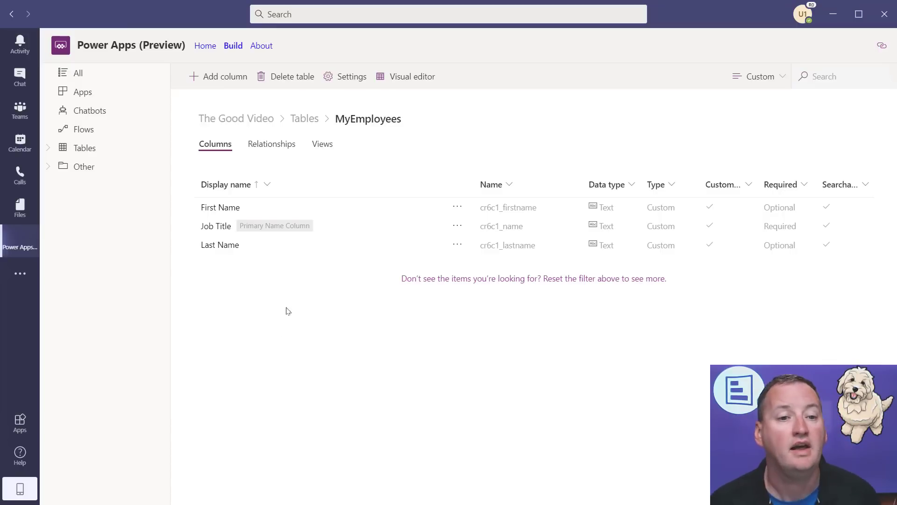
Add a column named Face with the Image data type to the MyEmployees table.
left_click(206, 76)
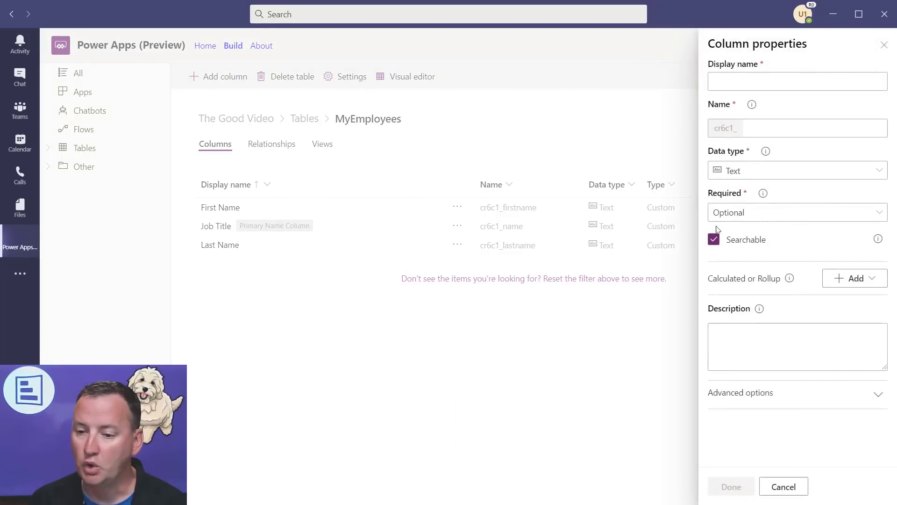
left_click(813, 171)
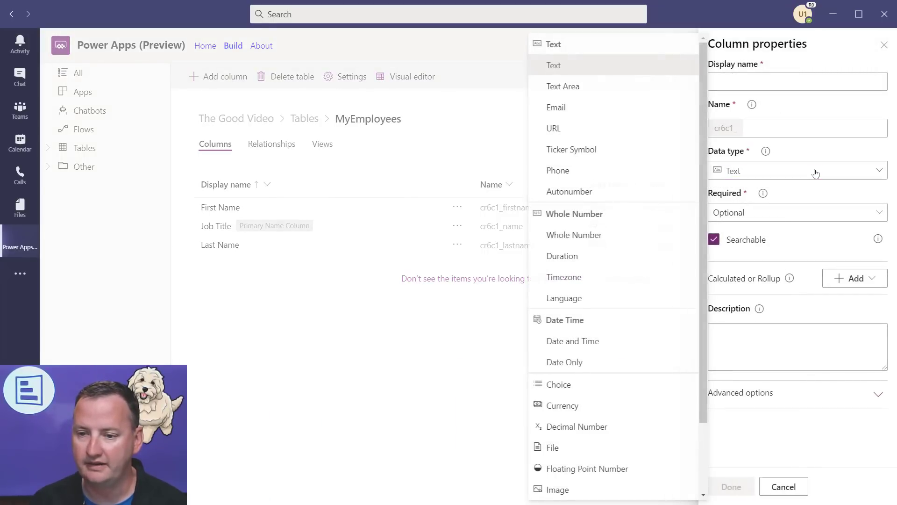
scroll(631, 234, "down", 2)
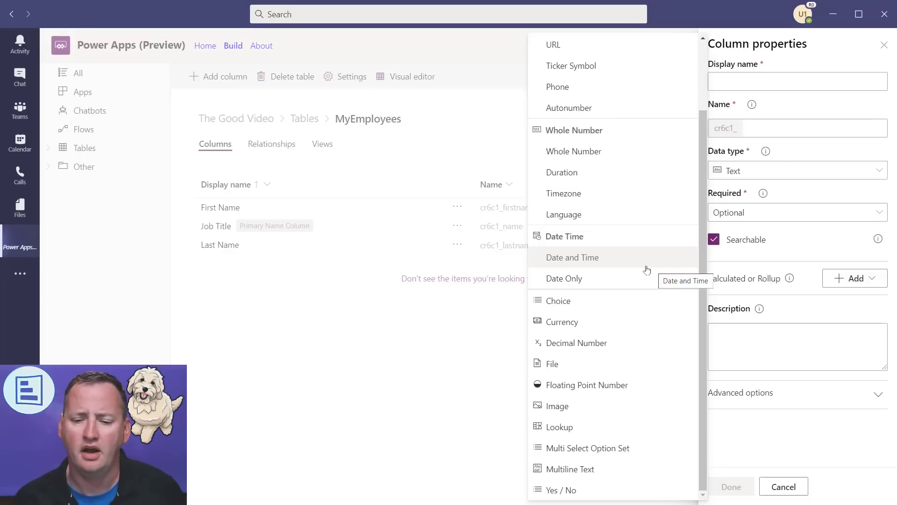
left_click(553, 406)
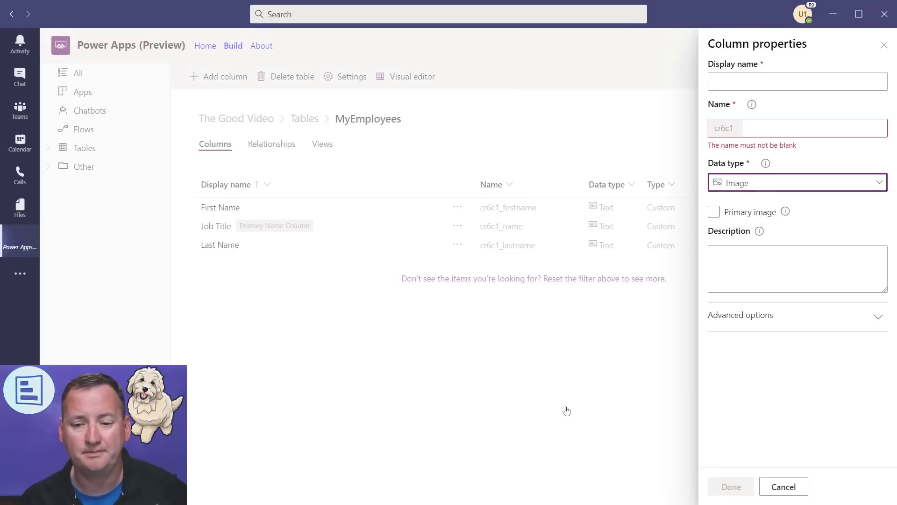
left_click(752, 80)
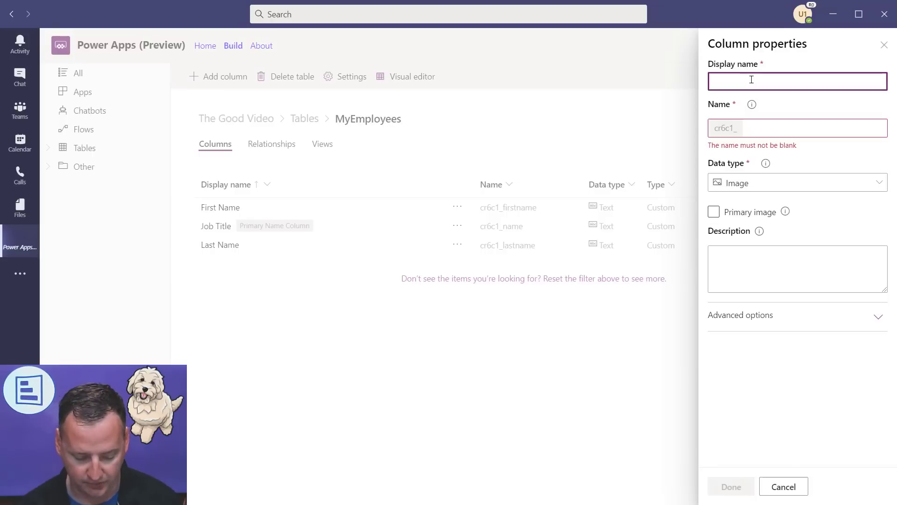
type("Face")
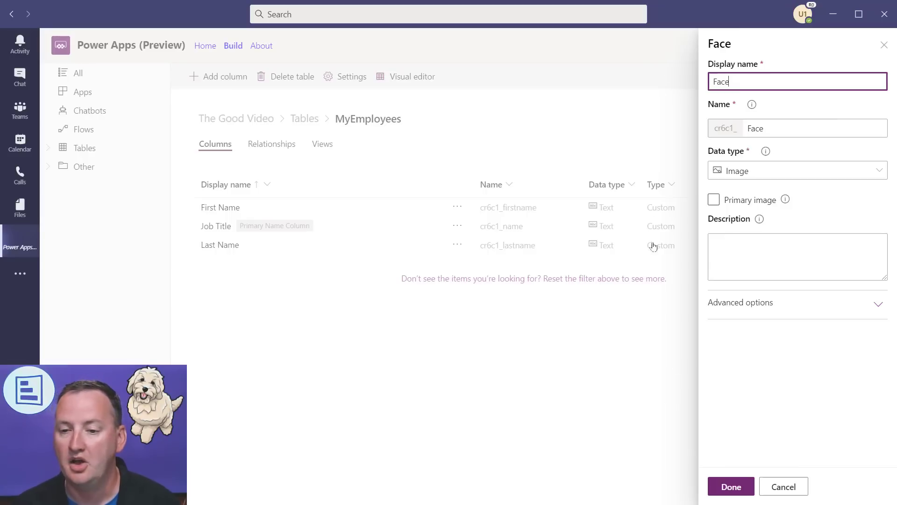
left_click(731, 486)
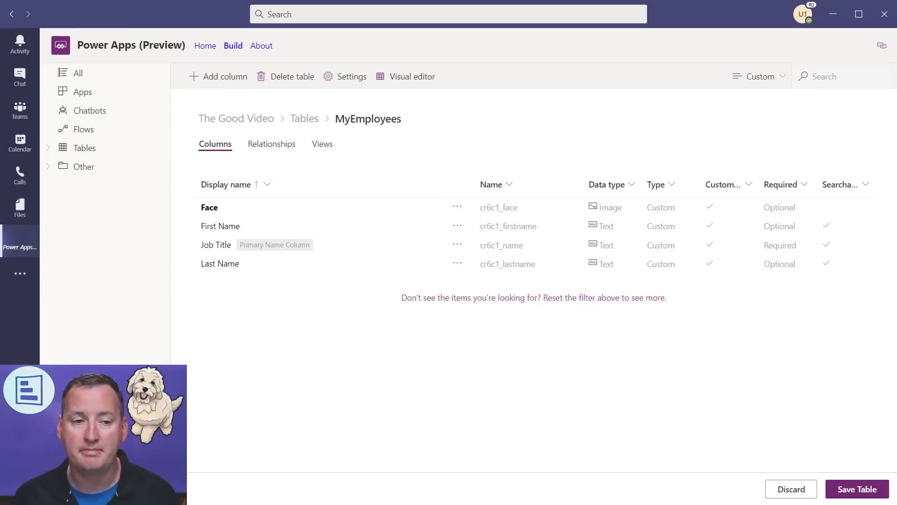
Create an instant flow for The Good Video team with the Manually trigger a flow trigger.
left_click(94, 129)
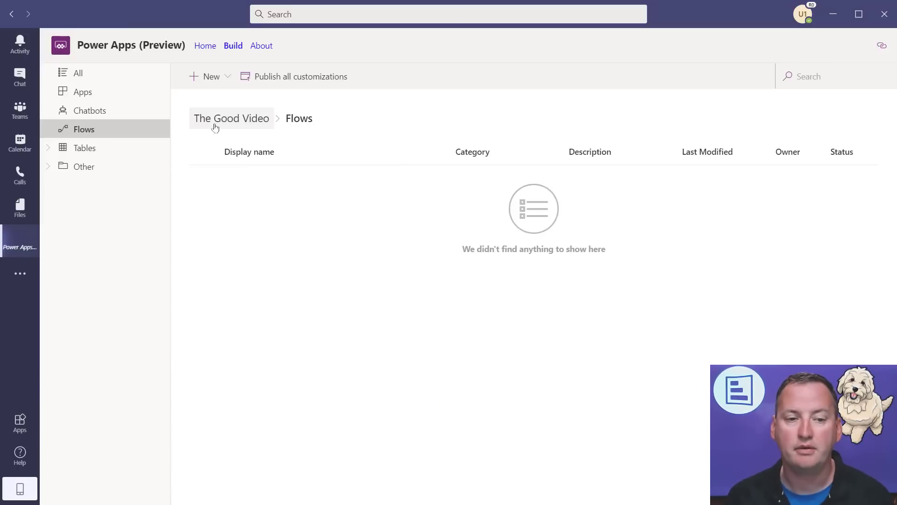
left_click(227, 76)
mouse_move(187, 95)
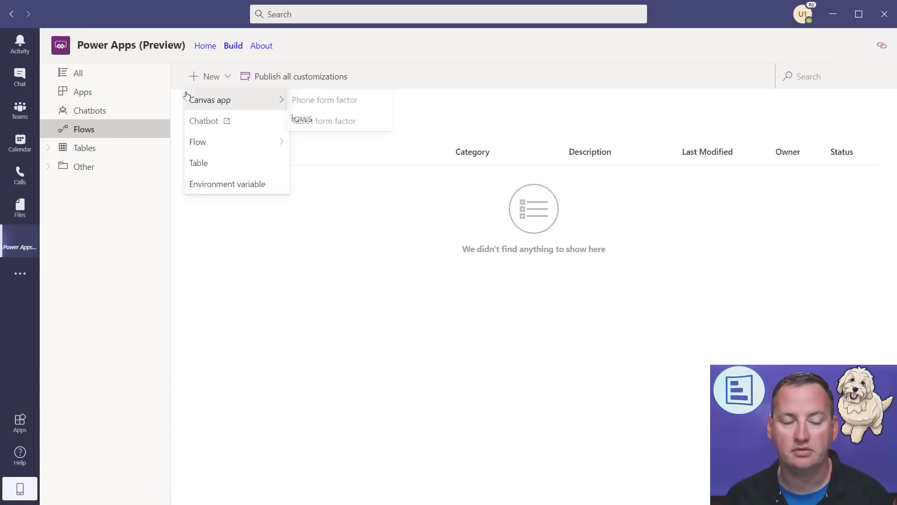
mouse_move(237, 144)
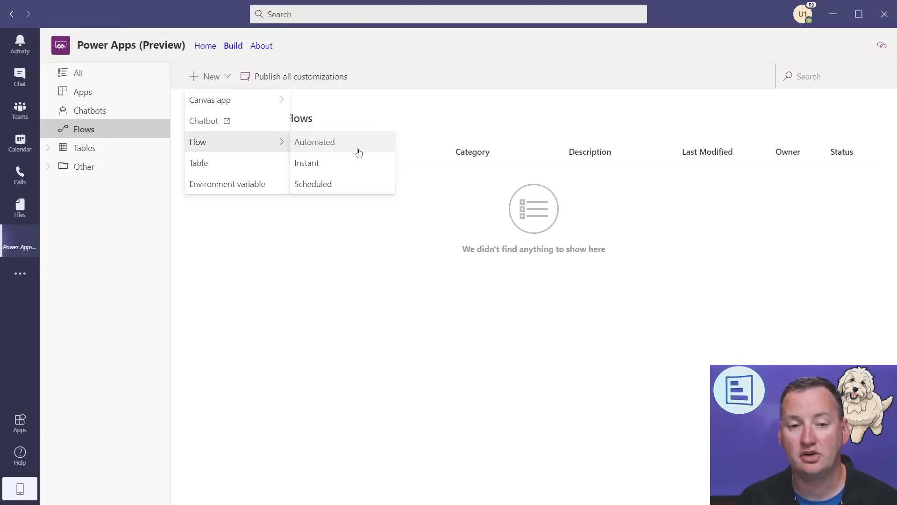
left_click(333, 168)
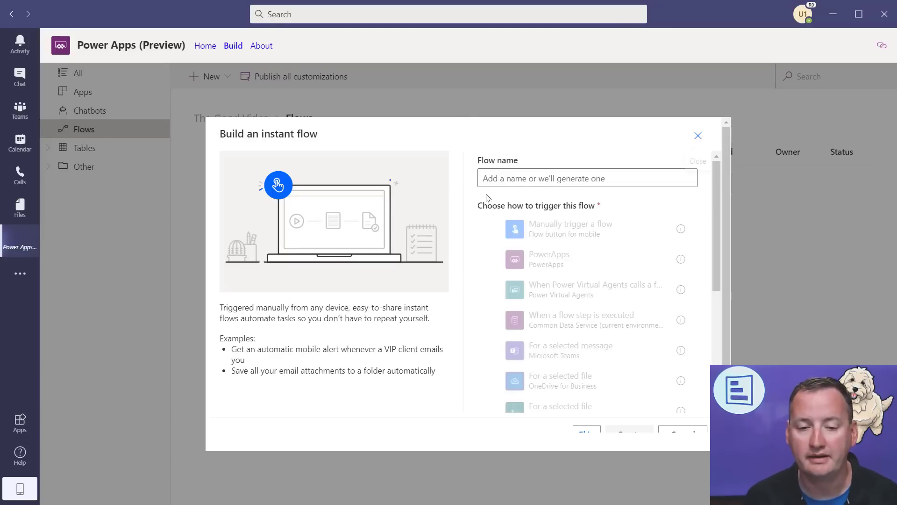
left_click(564, 232)
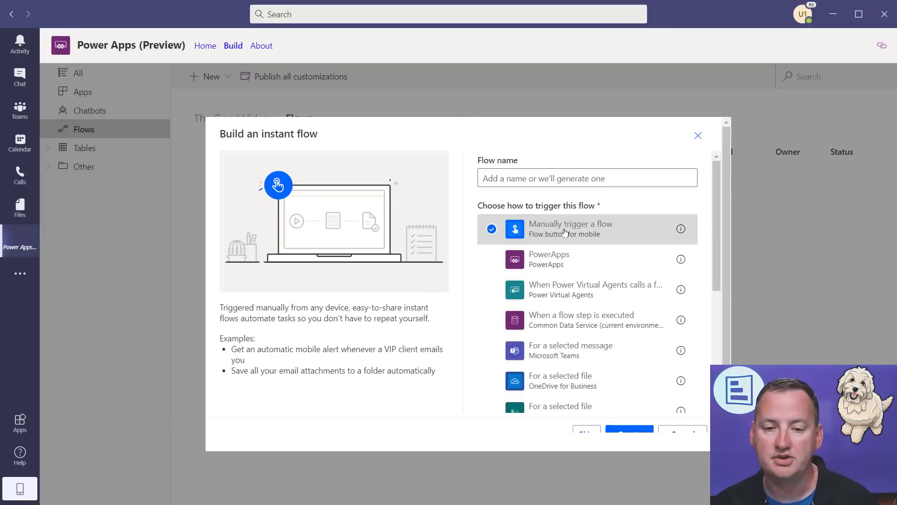
scroll(673, 381, "down", 3)
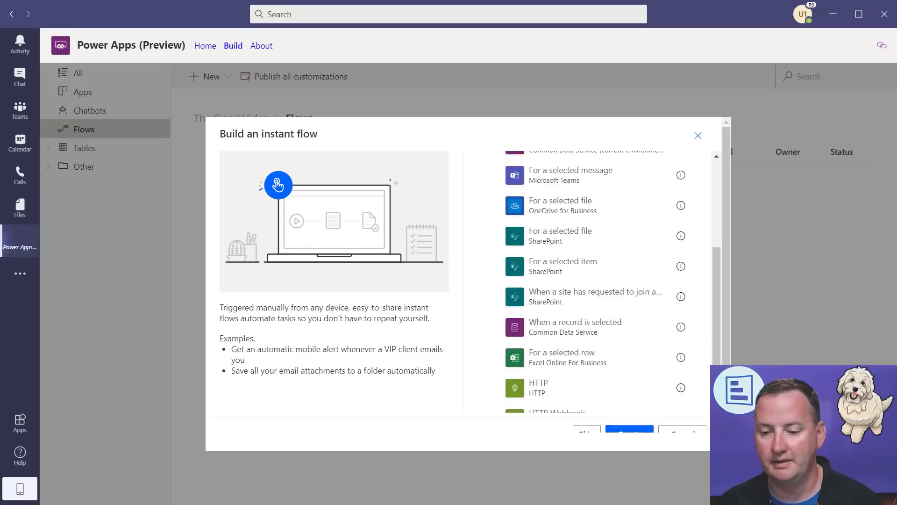
scroll(647, 415, "down", 1)
left_click(627, 416)
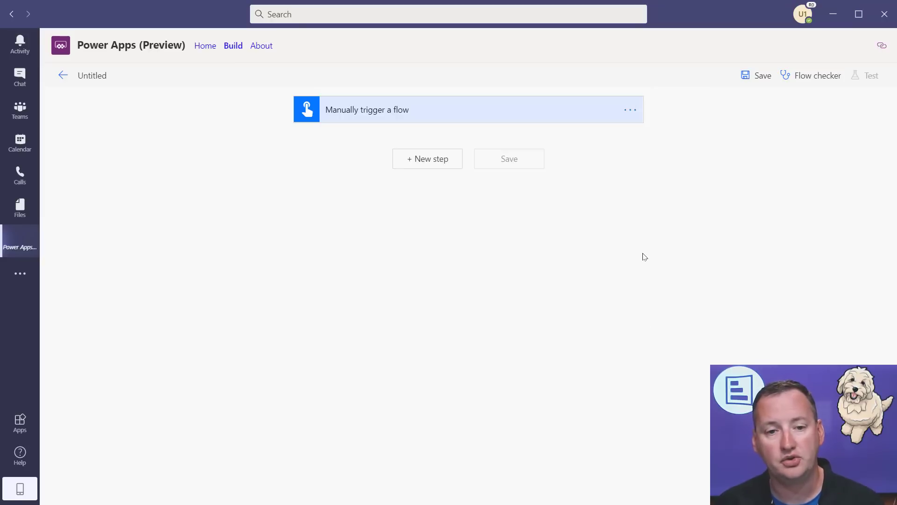
Add a Common Data Service List records action for the MyEmployees entity, and start another step with the Microsoft Teams connector.
left_click(415, 159)
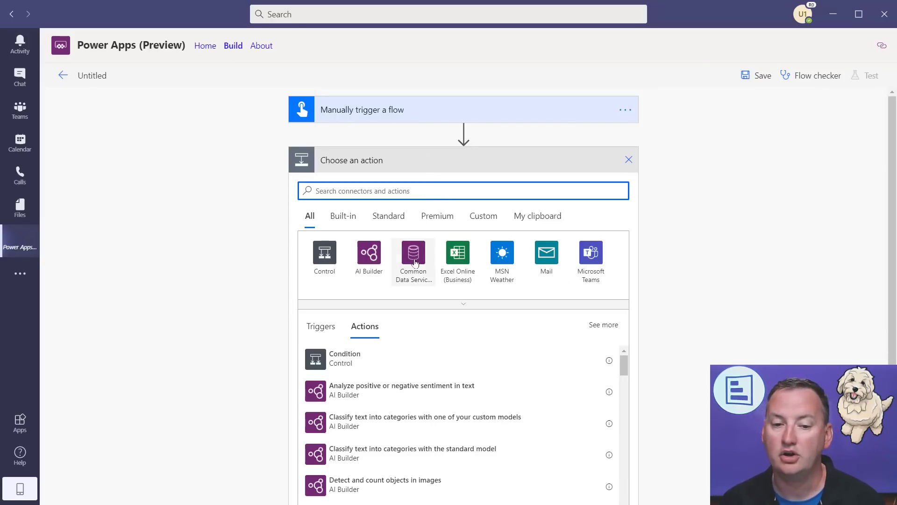
left_click(414, 254)
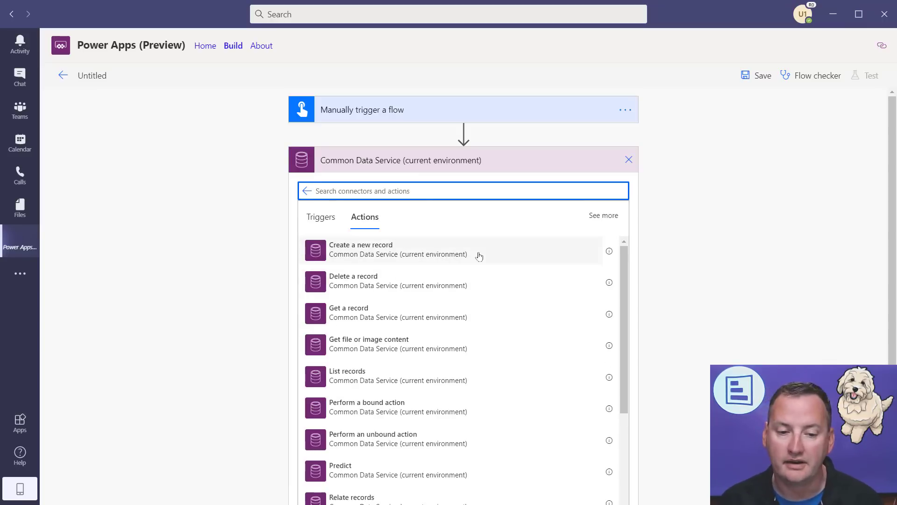
left_click(432, 376)
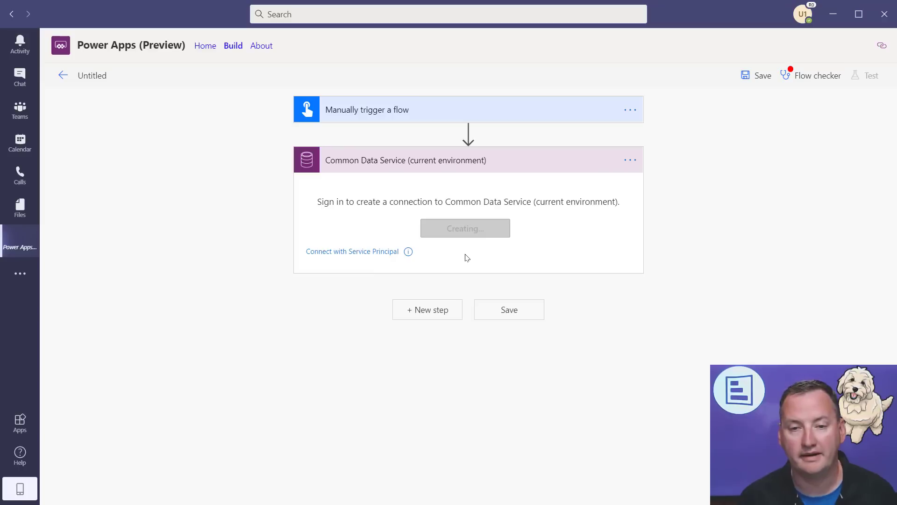
left_click(620, 187)
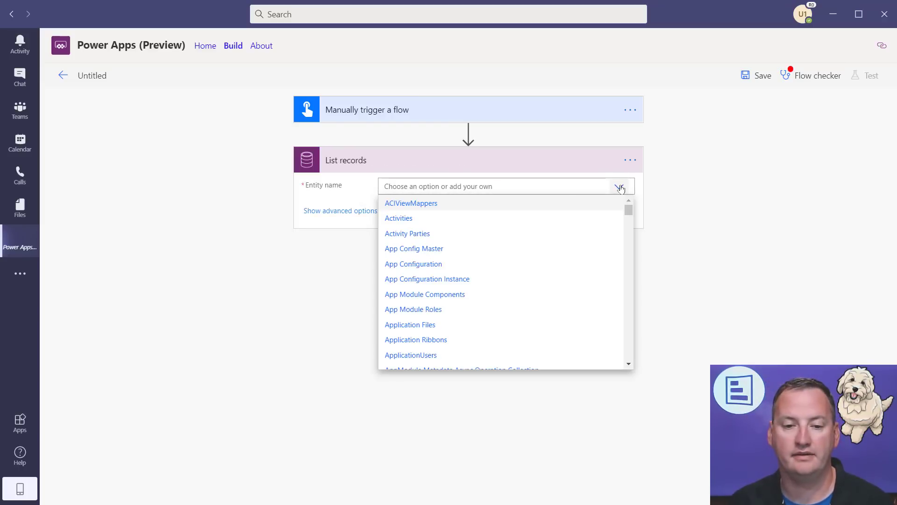
scroll(481, 273, "down", 15)
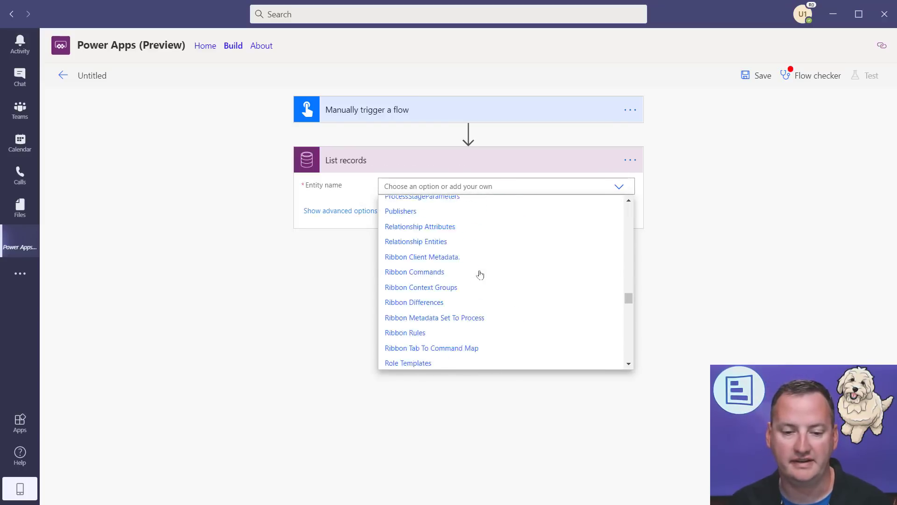
scroll(479, 274, "up", 7)
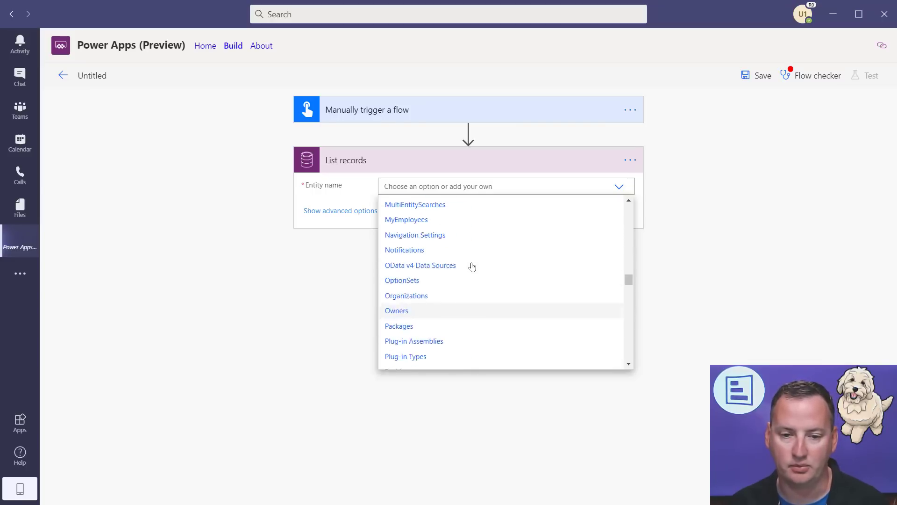
scroll(472, 267, "up", 2)
left_click(419, 293)
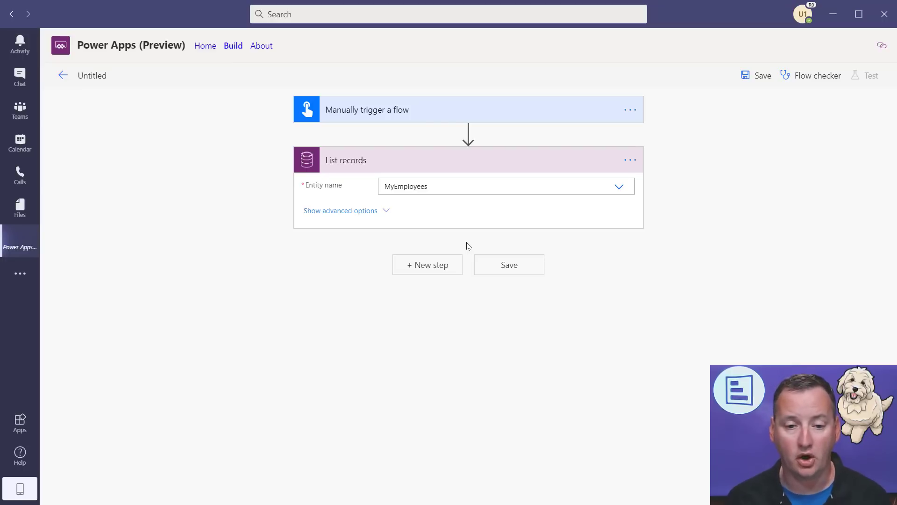
left_click(427, 267)
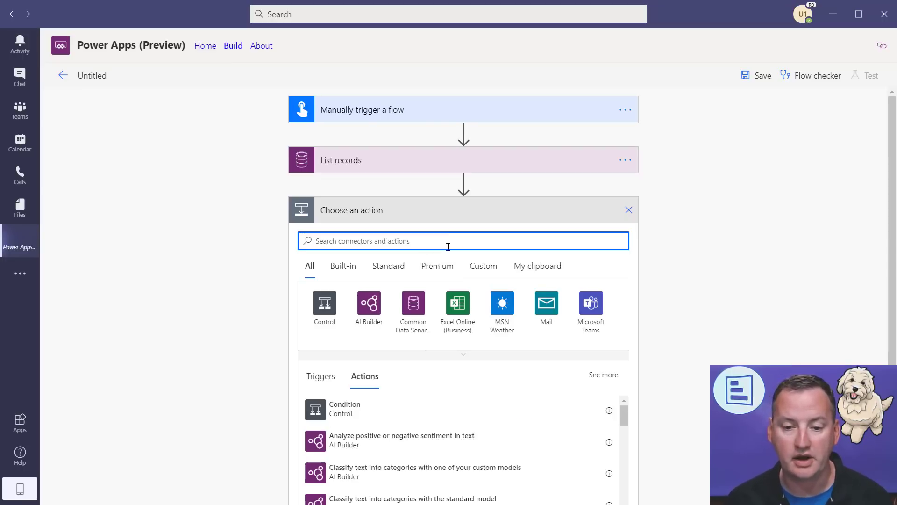
left_click(592, 311)
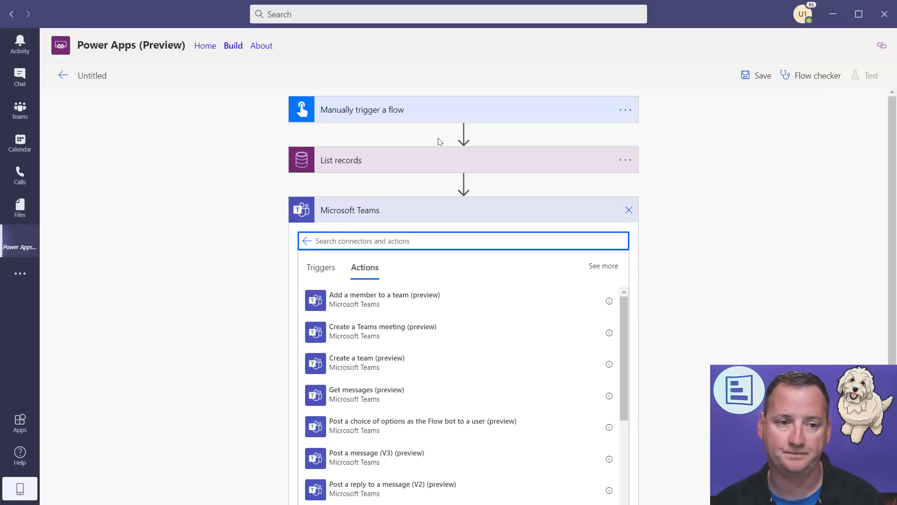
Review all items of The Good Video team, the options for creating new items, and the contents of Tables and Other.
left_click(233, 46)
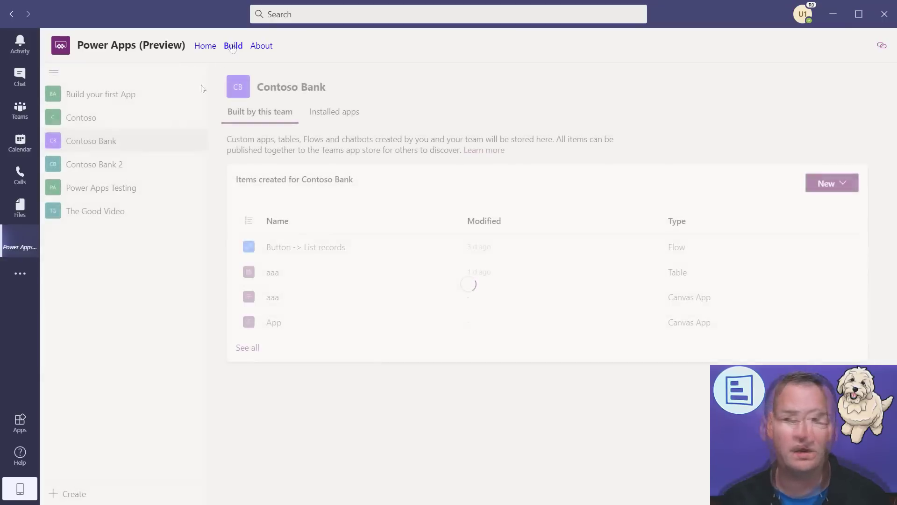
left_click(102, 214)
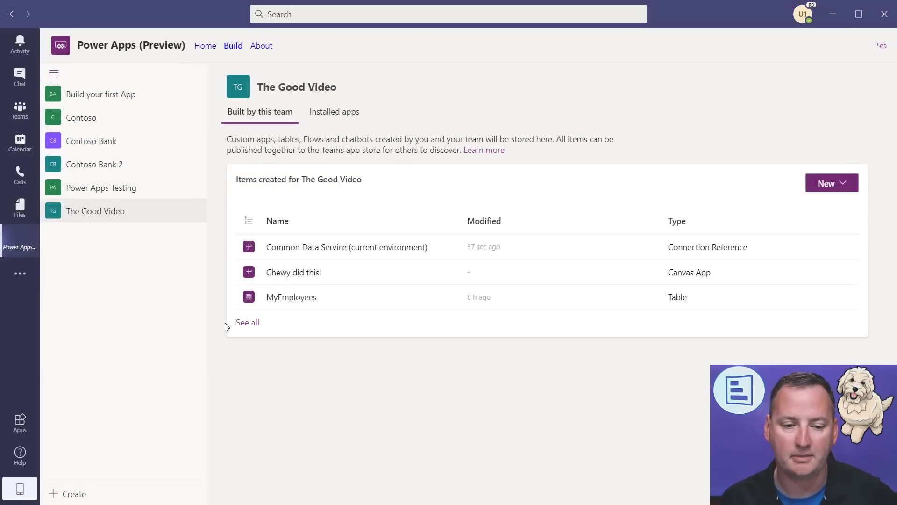
left_click(240, 324)
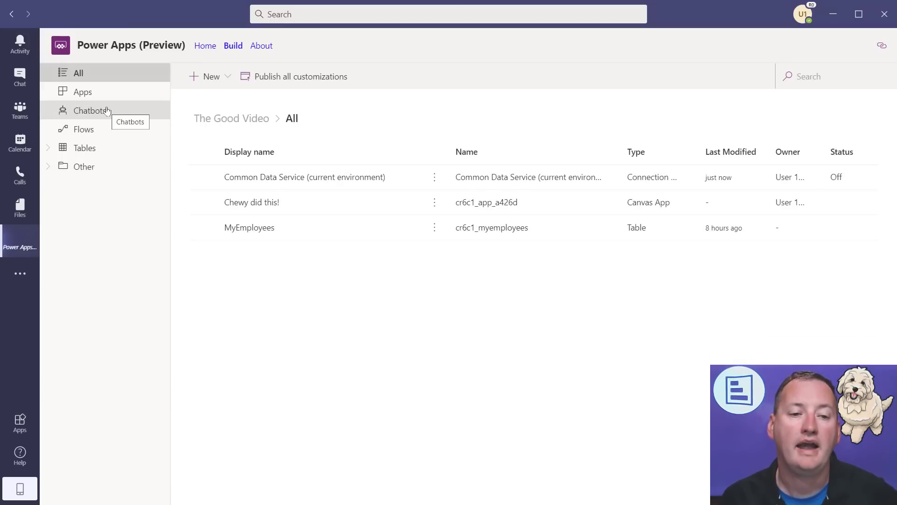
left_click(230, 81)
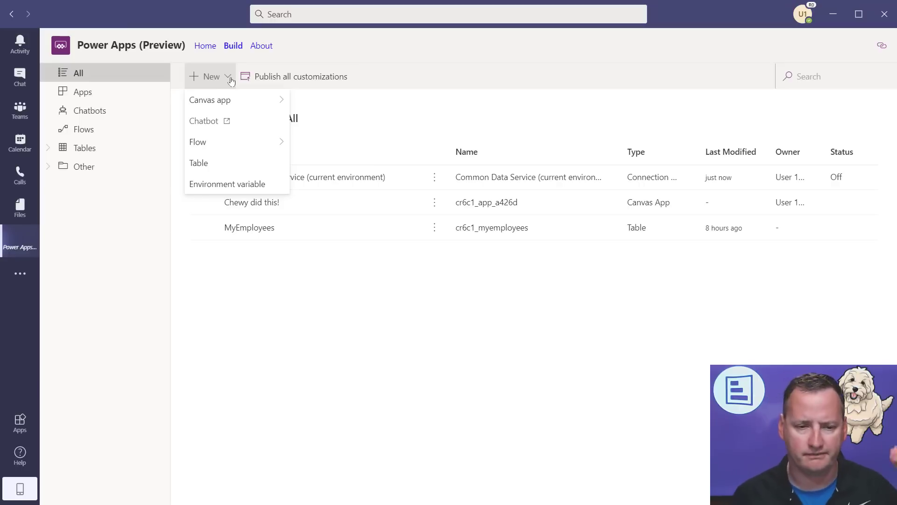
mouse_move(241, 100)
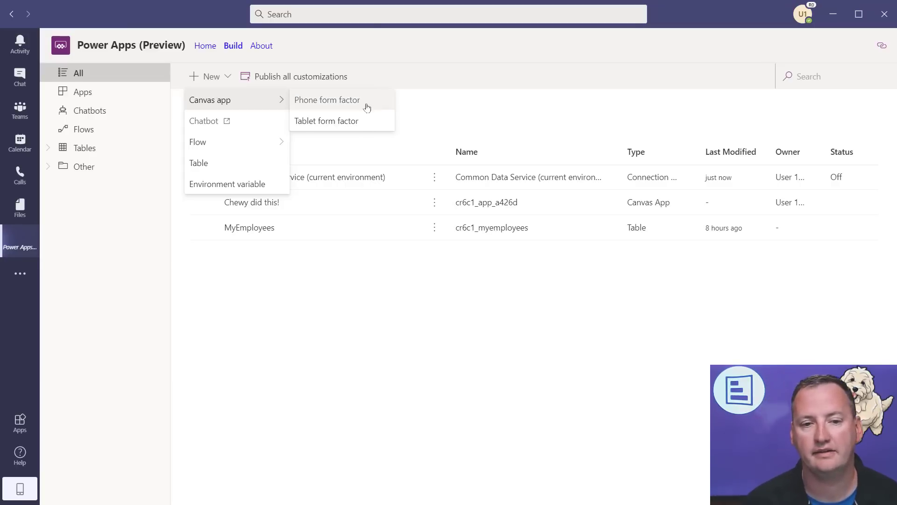
left_click(438, 97)
left_click(49, 168)
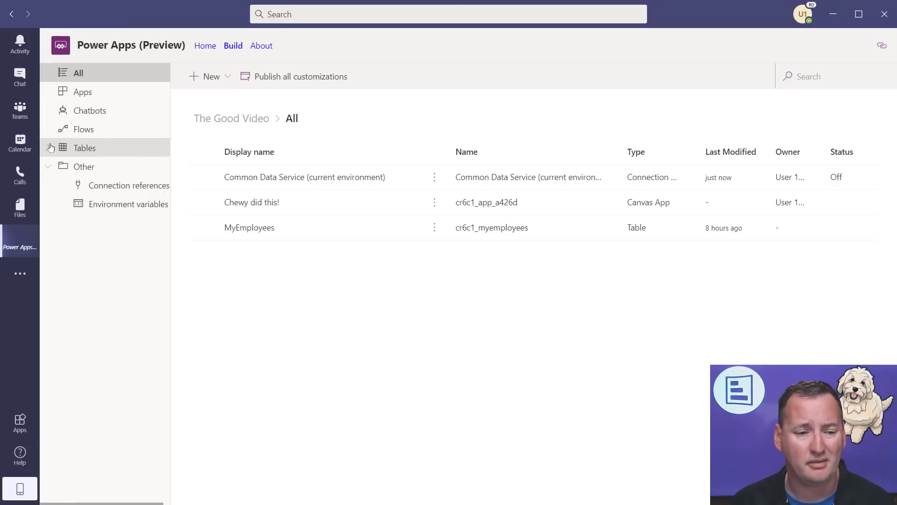
left_click(49, 148)
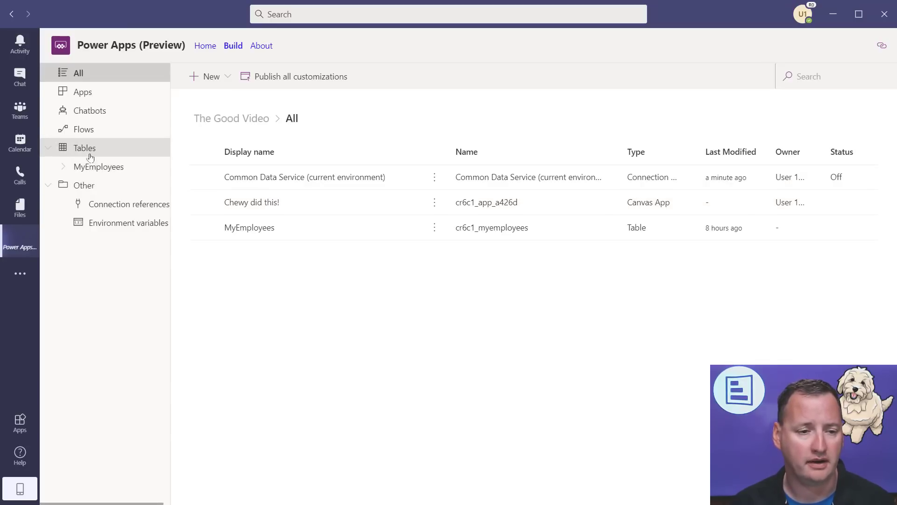
Open the Chewy did this! app for editing from the team's list of apps.
left_click(96, 95)
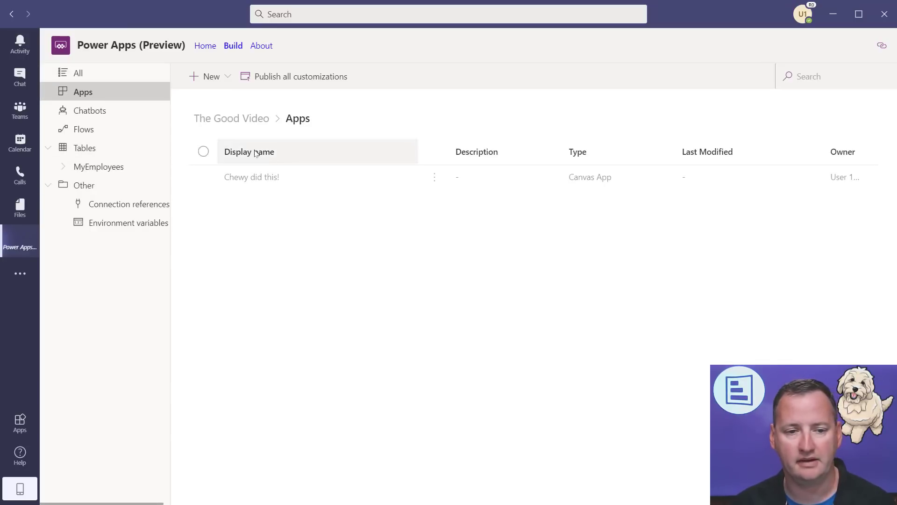
left_click(268, 178)
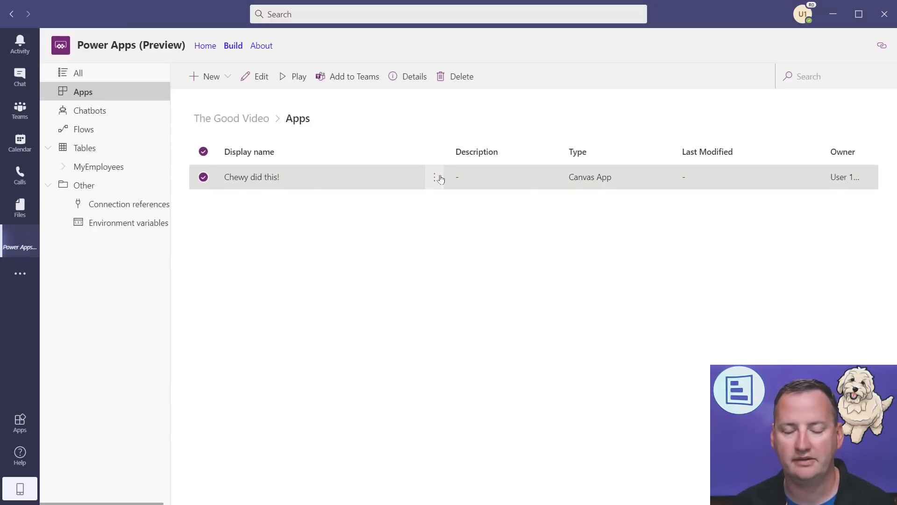
left_click(435, 177)
left_click(436, 199)
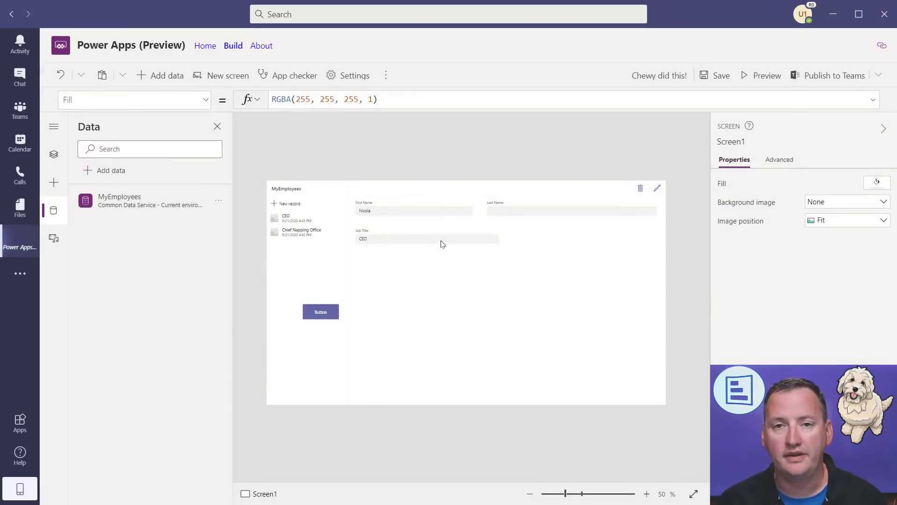
Look through the fields that can be added to the employee edit form for the face column.
left_click(532, 311)
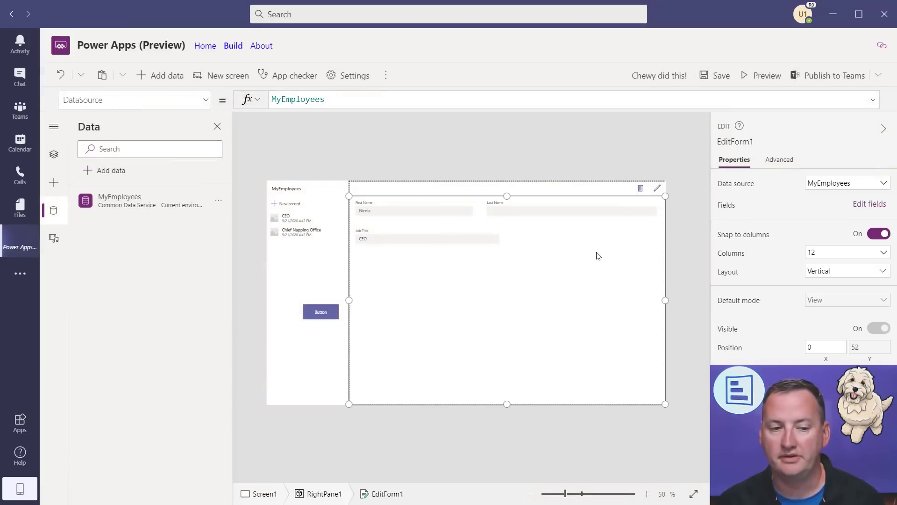
left_click(869, 204)
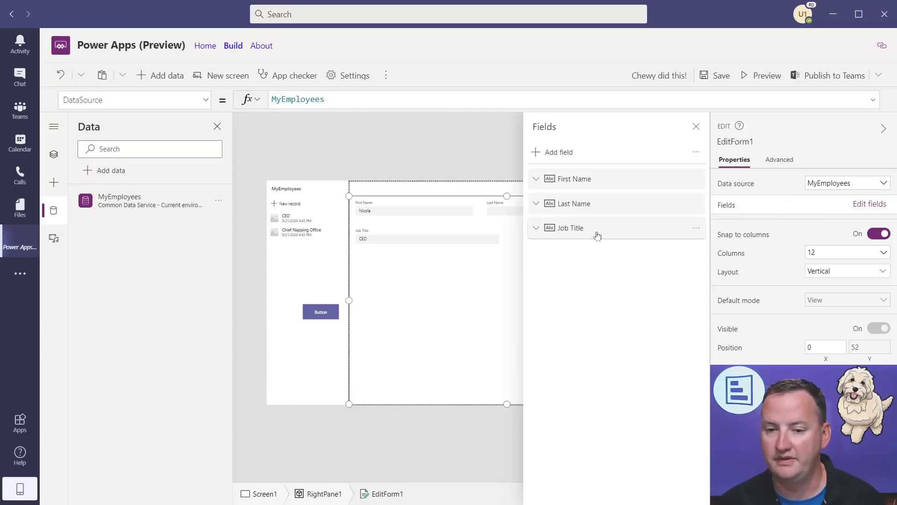
left_click(565, 156)
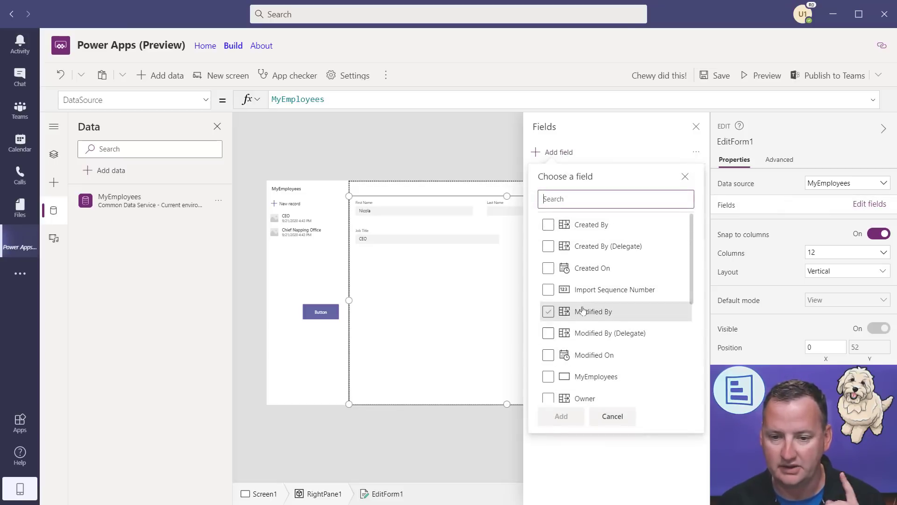
scroll(561, 309, "down", 3)
scroll(593, 275, "up", 3)
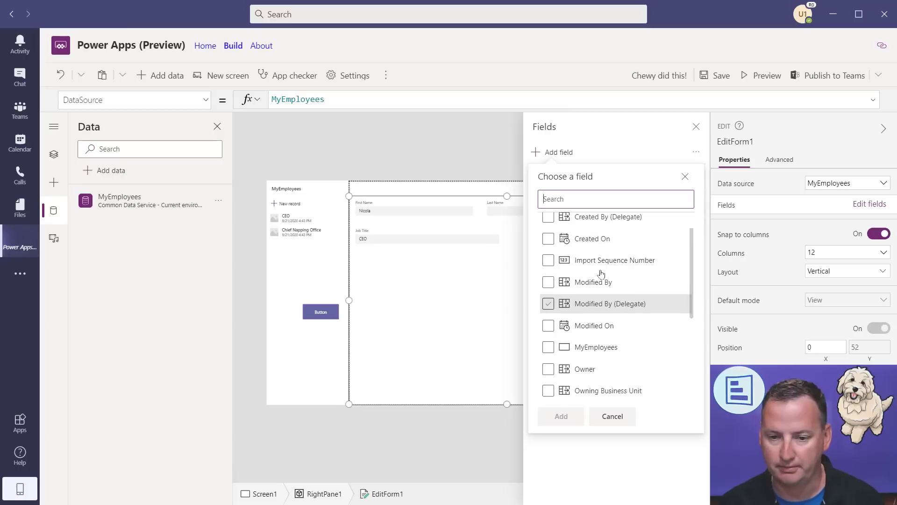
scroll(602, 271, "down", 5)
scroll(602, 271, "up", 5)
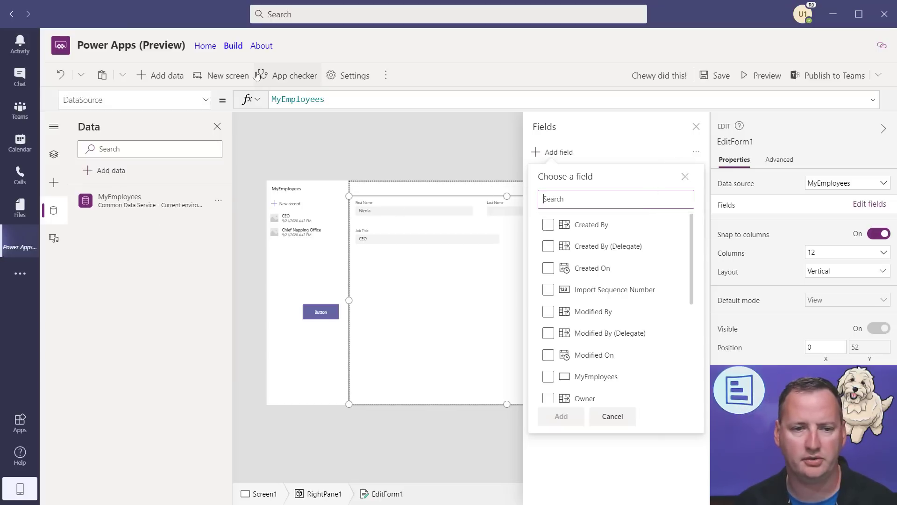
Add a column named face with the Image data type to The Good Video team's MyEmployees table, and save the table.
left_click(233, 49)
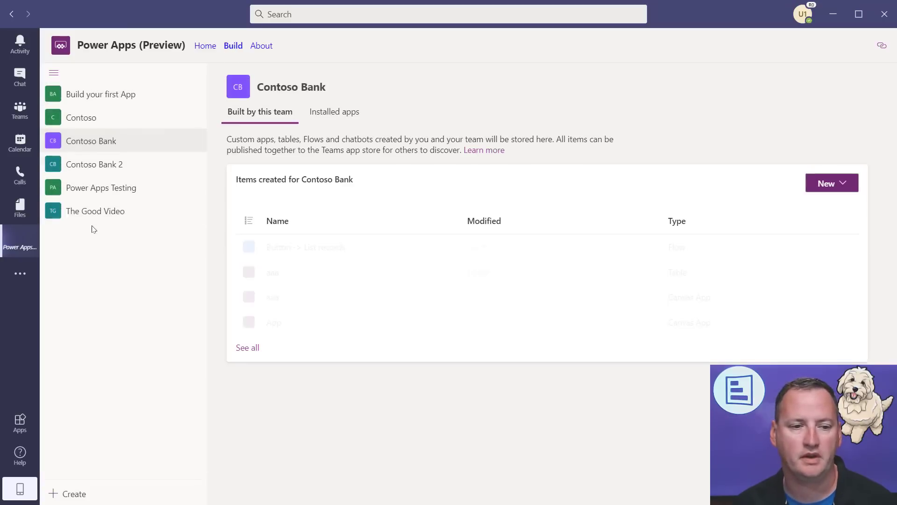
left_click(102, 214)
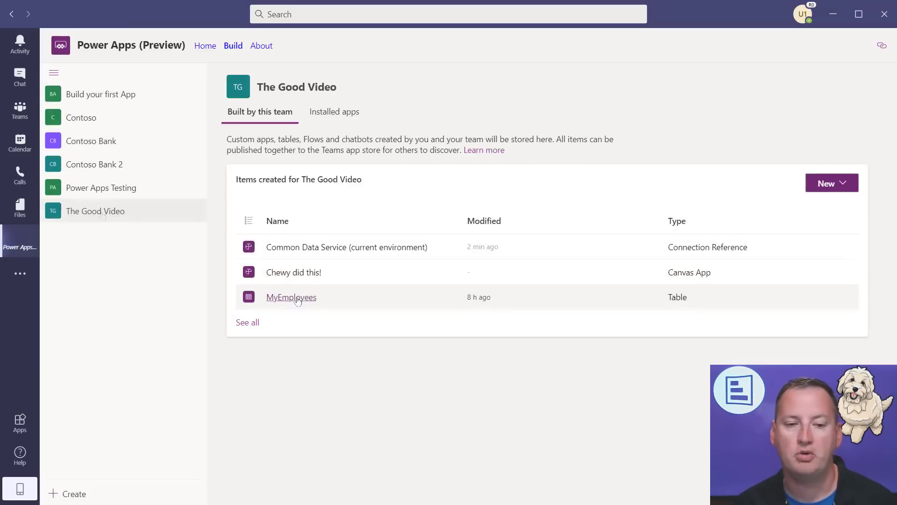
left_click(291, 297)
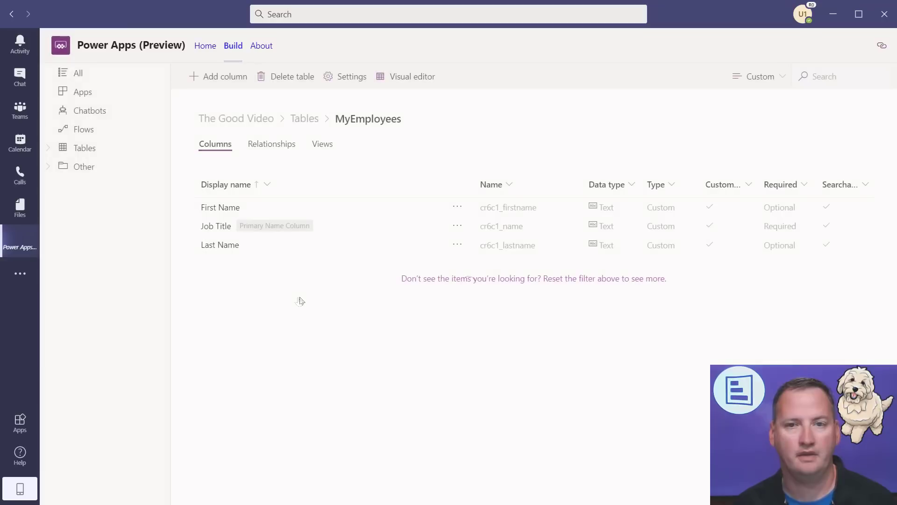
left_click(213, 77)
left_click(729, 79)
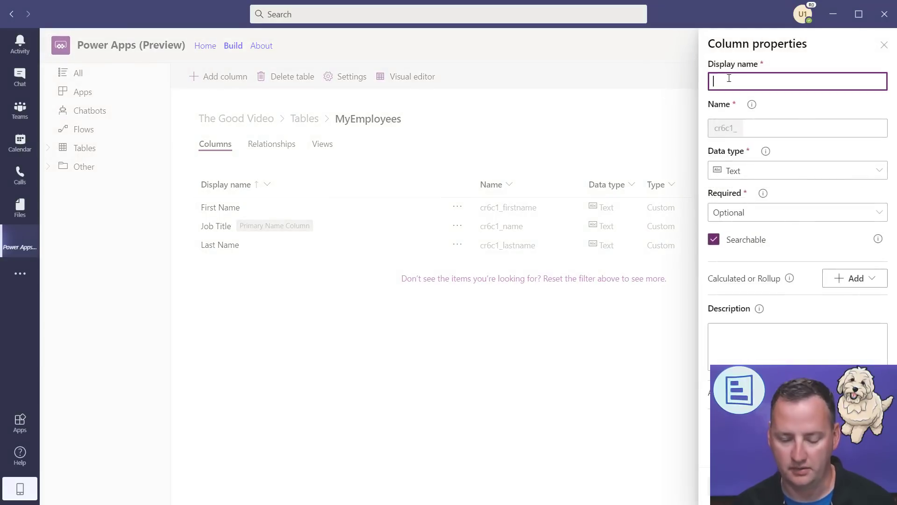
type("face")
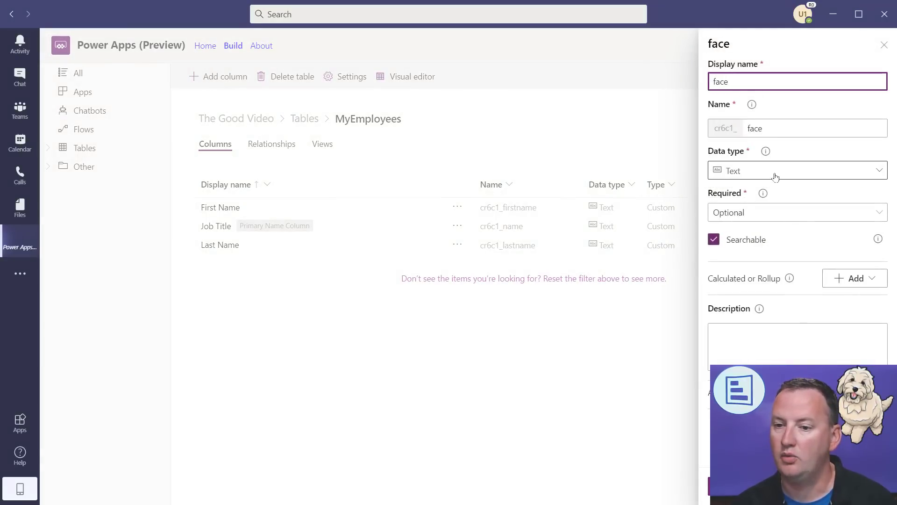
left_click(776, 176)
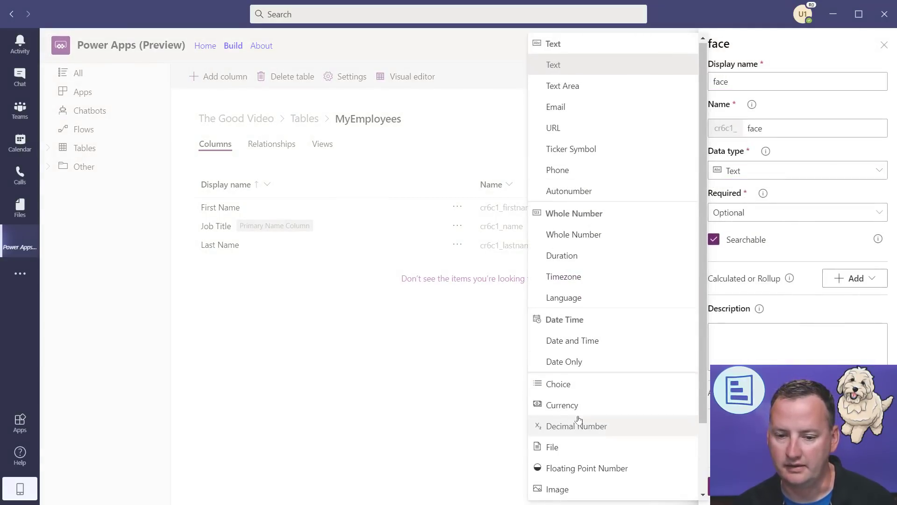
left_click(607, 448)
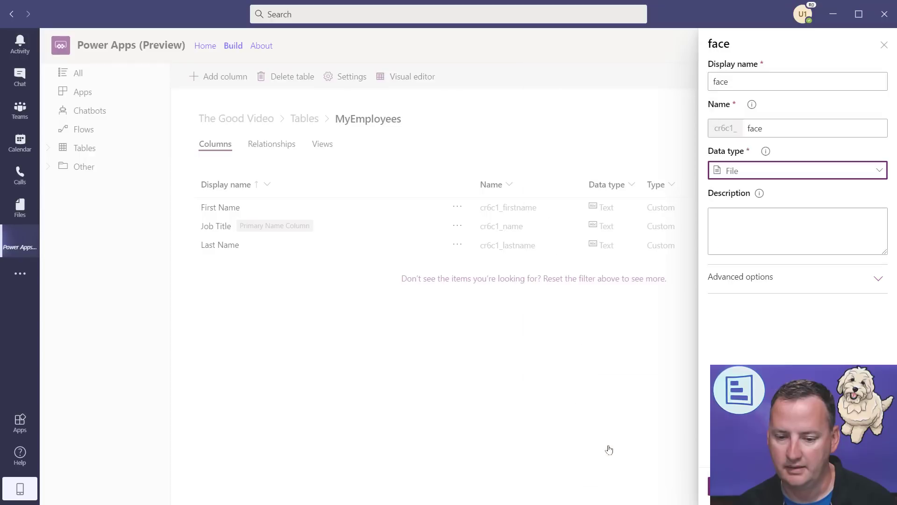
left_click(734, 174)
left_click(551, 487)
left_click(722, 486)
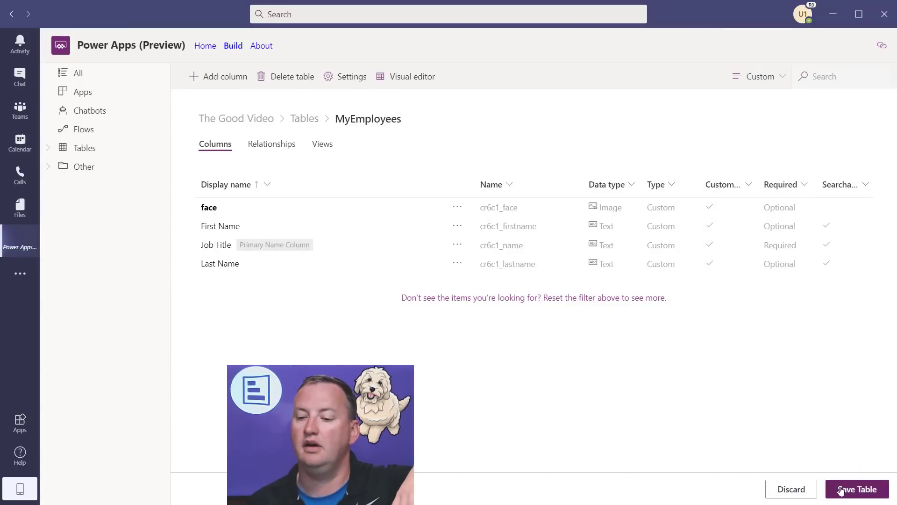
left_click(842, 492)
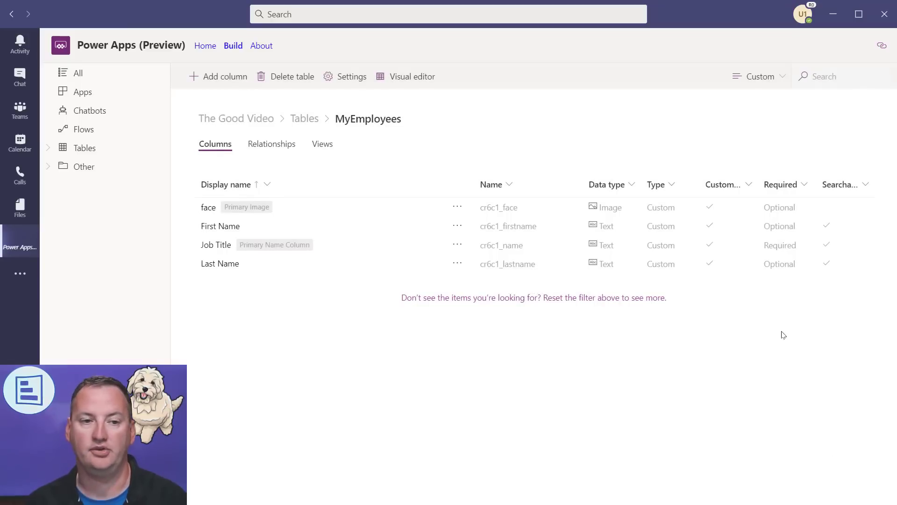
Reopen The Good Video team's Chewy did this! app for editing, overriding the lock held by the other session.
left_click(233, 46)
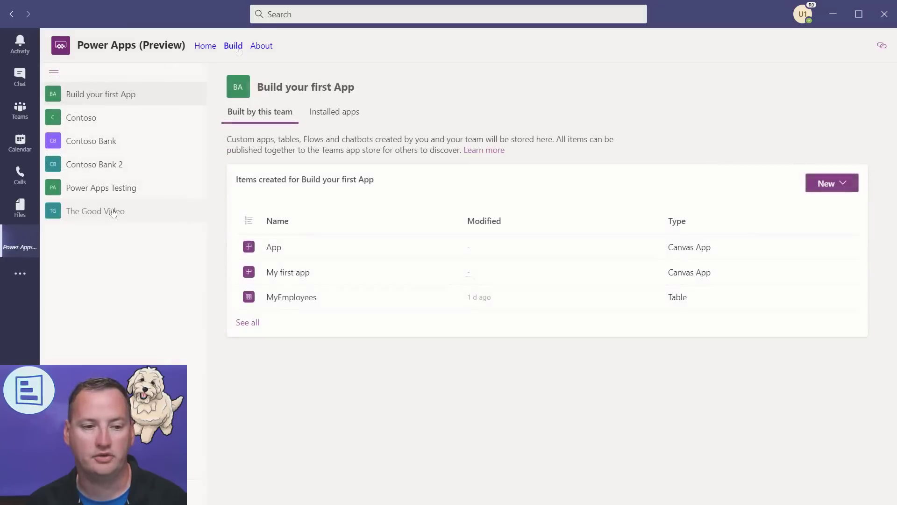
left_click(112, 210)
left_click(305, 274)
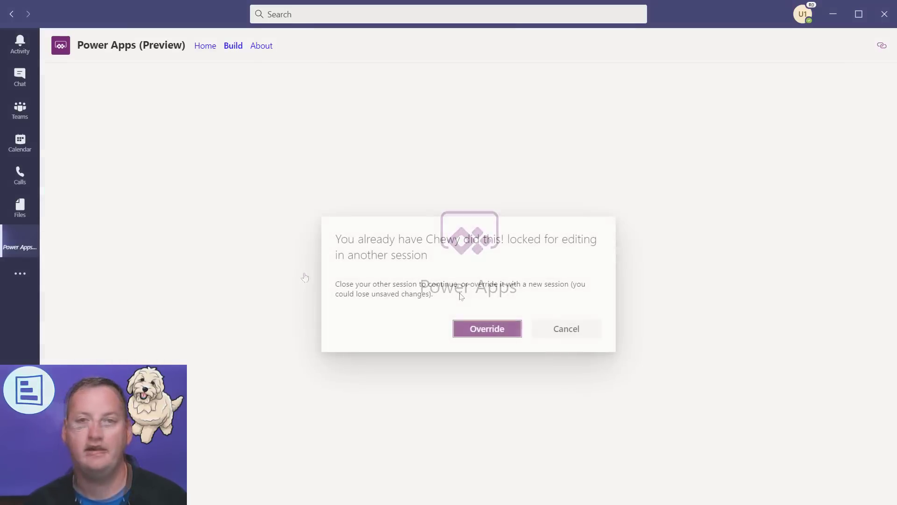
left_click(476, 327)
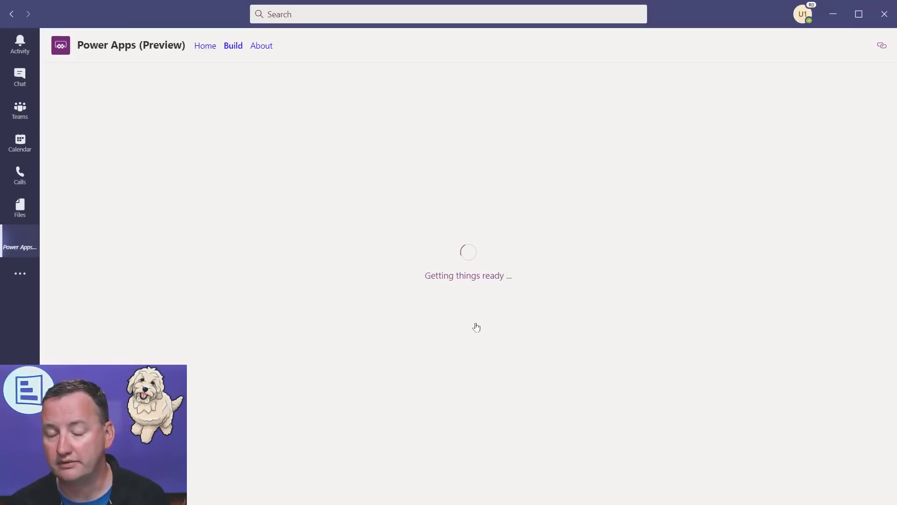
Add the face field to the employee edit form on Screen1.
left_click(507, 298)
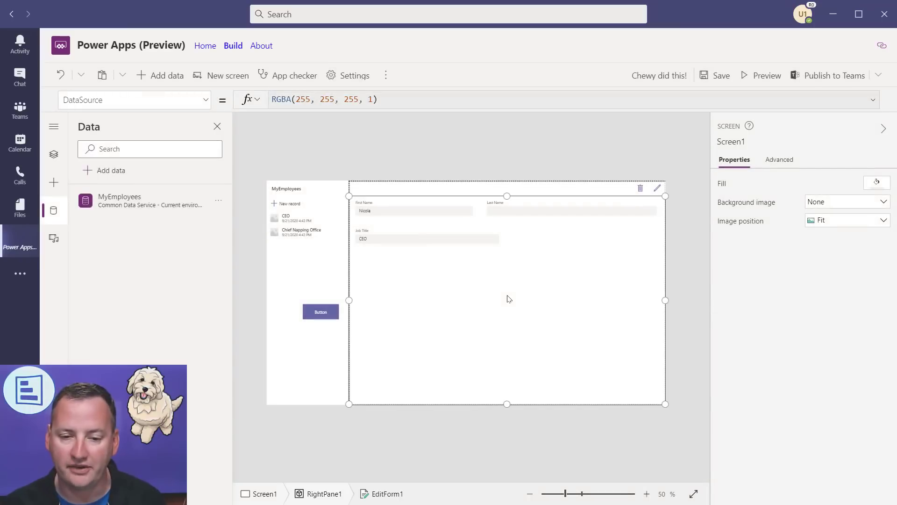
left_click(882, 202)
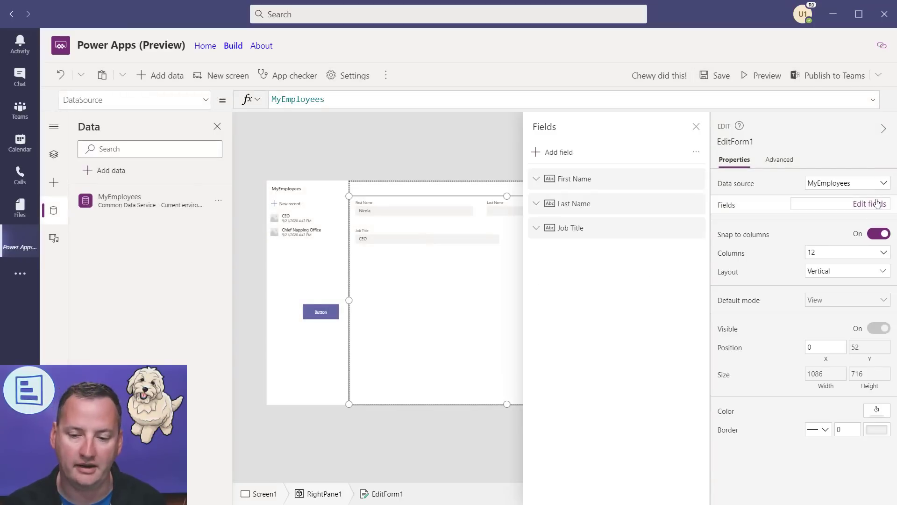
left_click(565, 158)
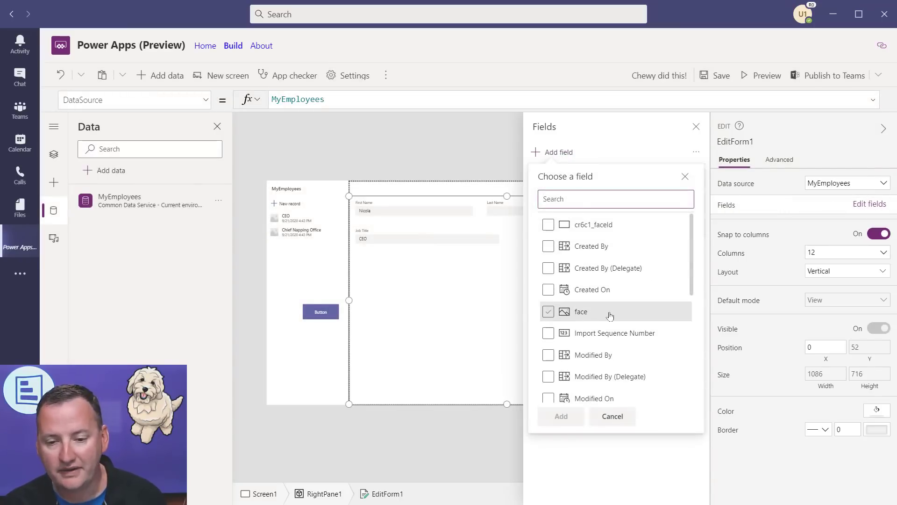
left_click(553, 317)
left_click(562, 416)
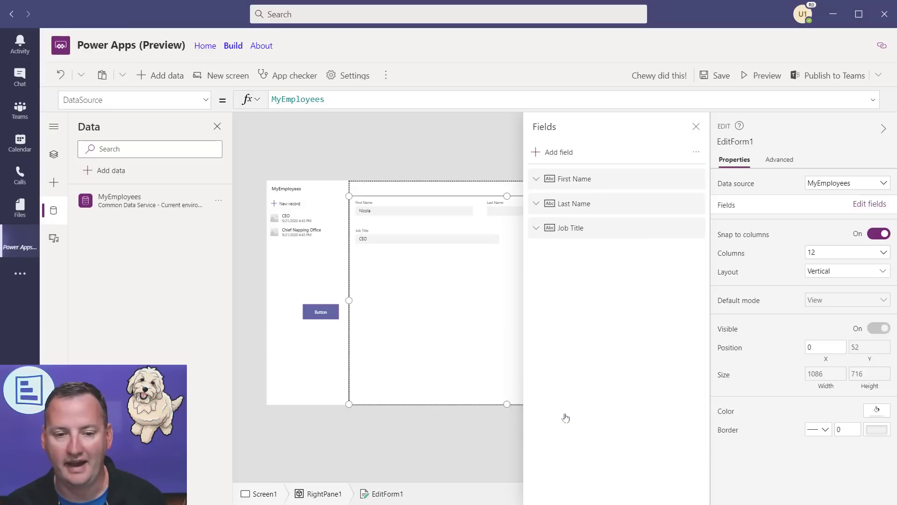
left_click(696, 127)
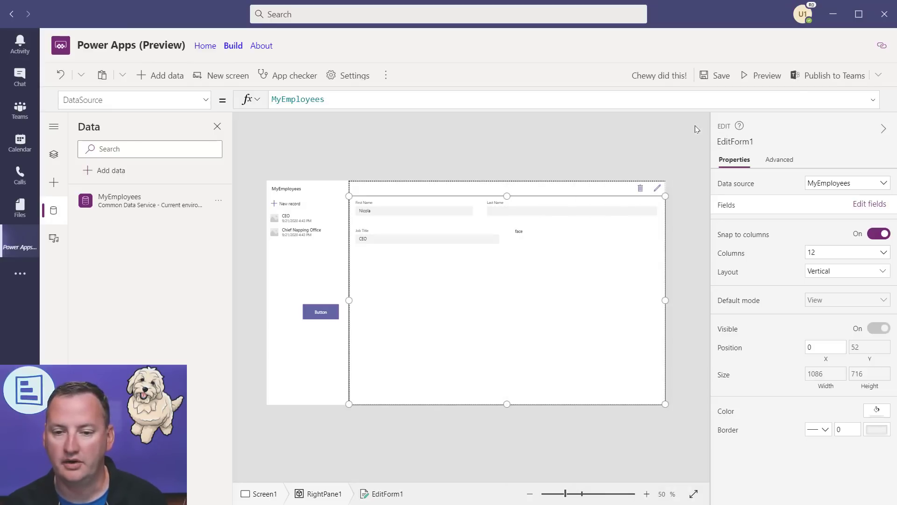
In the app preview, add the photo of the woman in the balloon hat to the CEO record's face field and save the record.
left_click(762, 76)
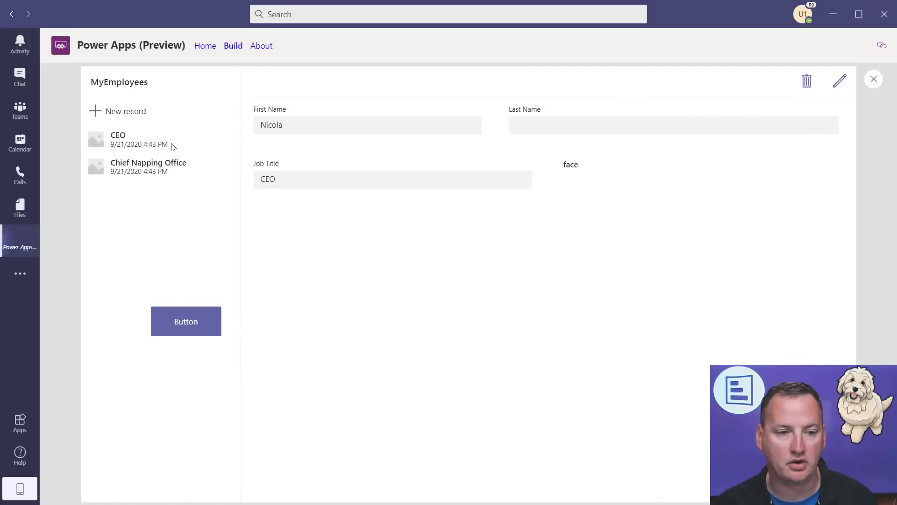
left_click(135, 139)
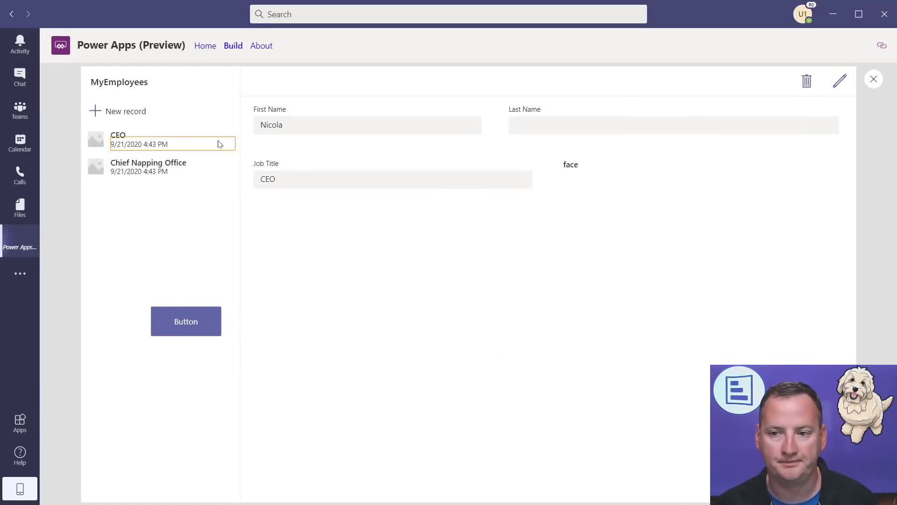
left_click(837, 82)
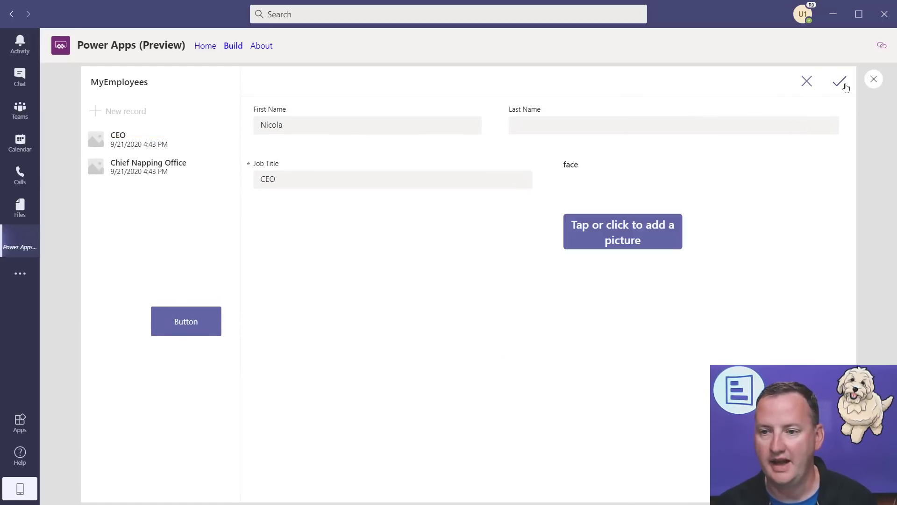
left_click(653, 233)
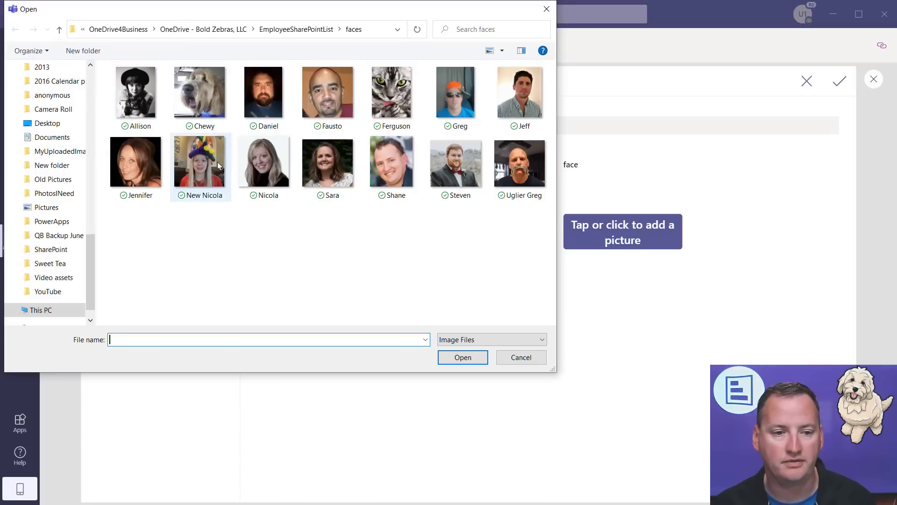
double_click(218, 166)
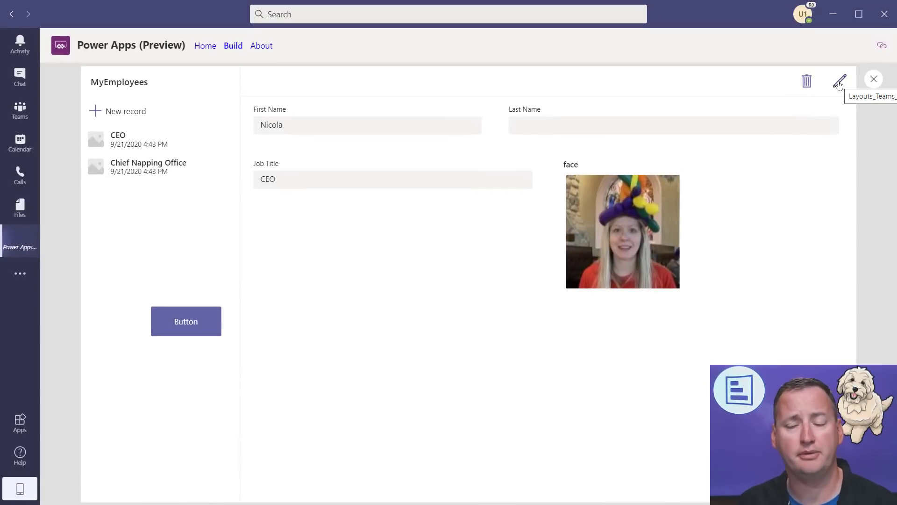
left_click(873, 81)
Set the face card's Default property to ThisItem.face.Full and check the sharper picture in the app preview.
left_click(600, 290)
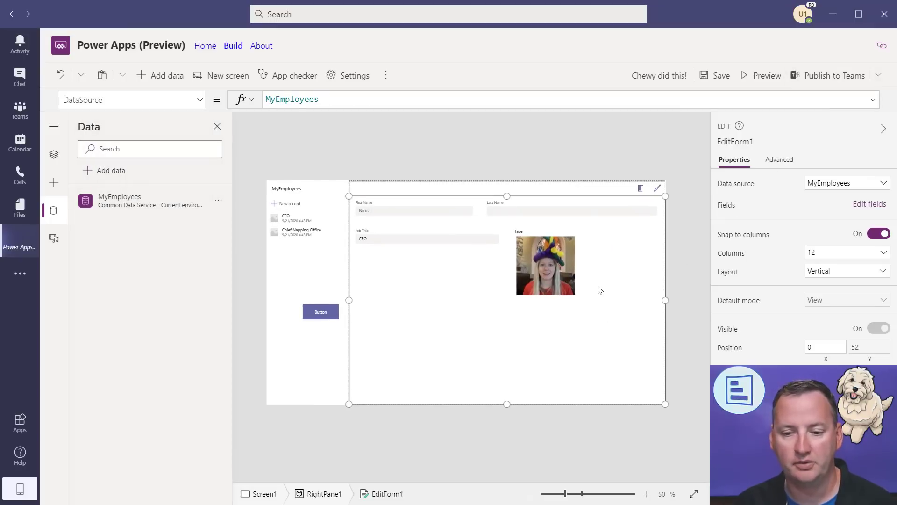
left_click(568, 233)
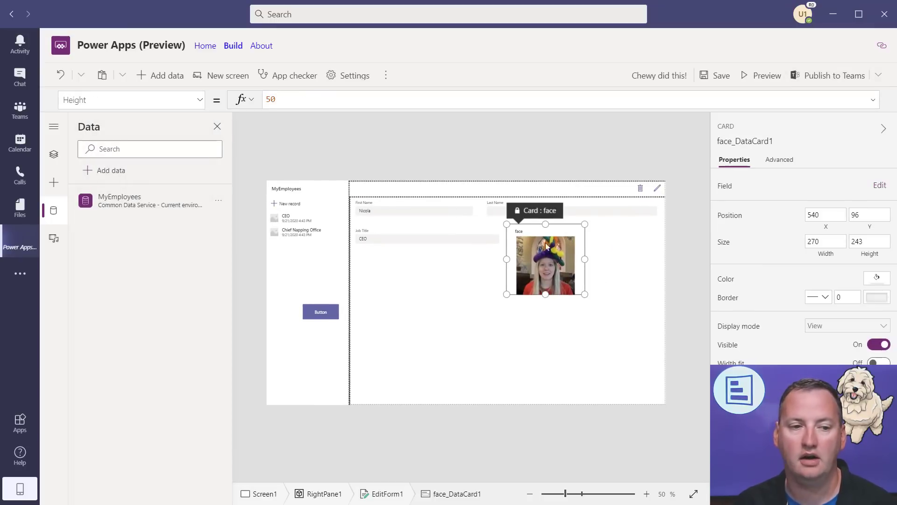
left_click(200, 100)
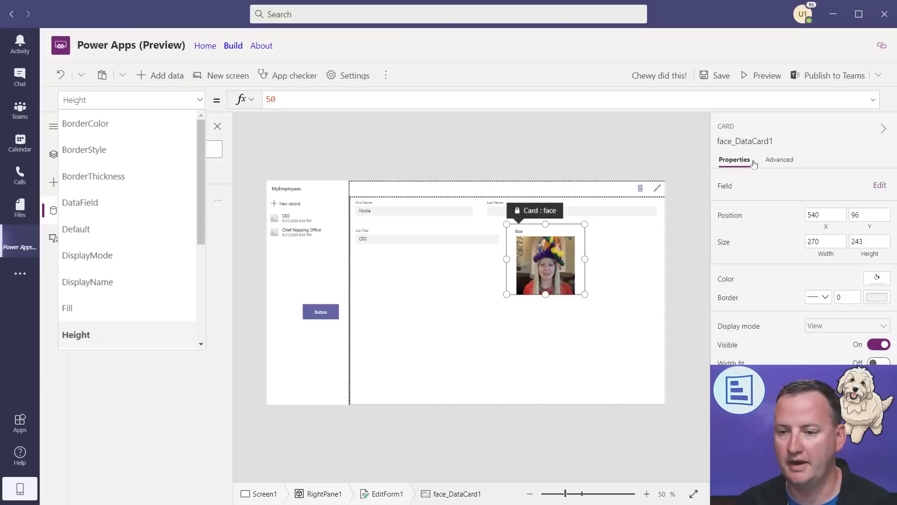
left_click(778, 159)
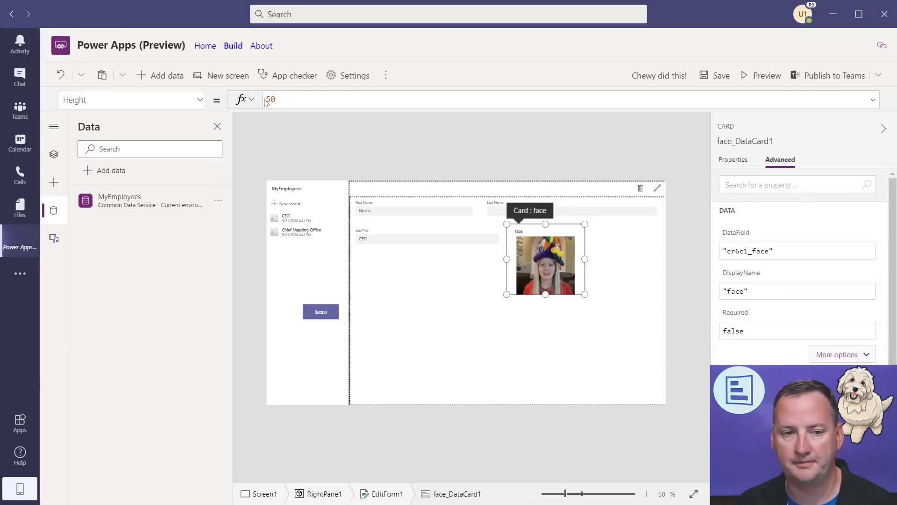
left_click(200, 100)
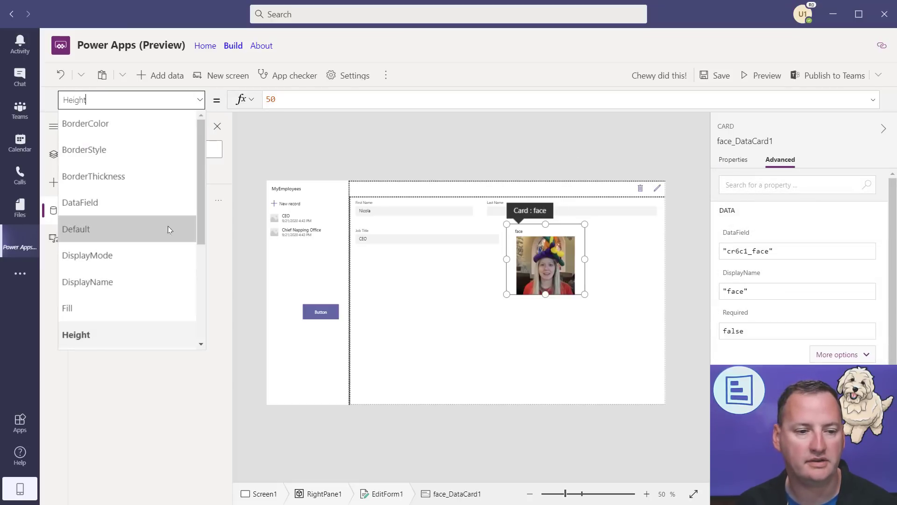
left_click(133, 232)
left_click(363, 99)
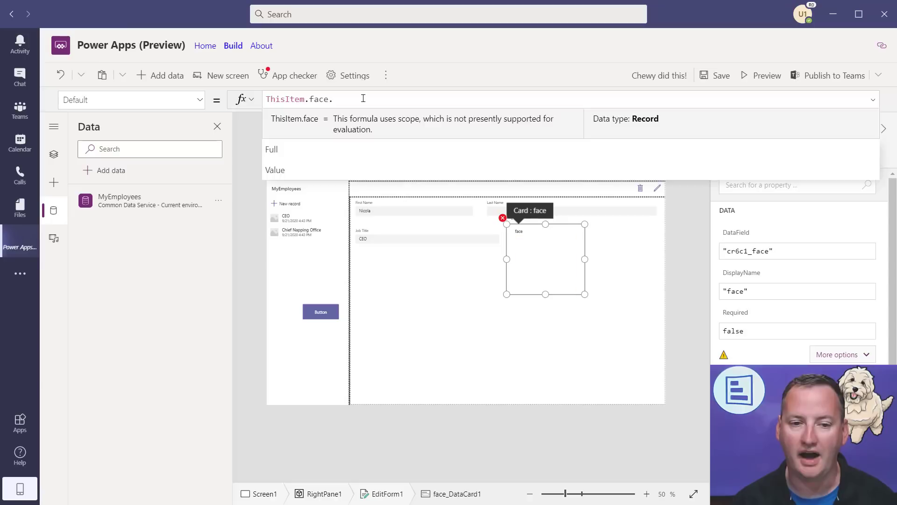
type(".Full")
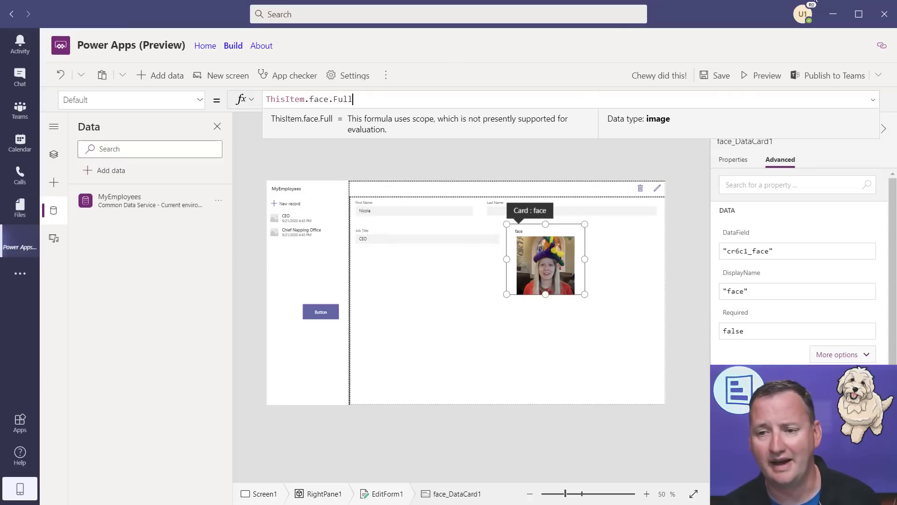
left_click(766, 75)
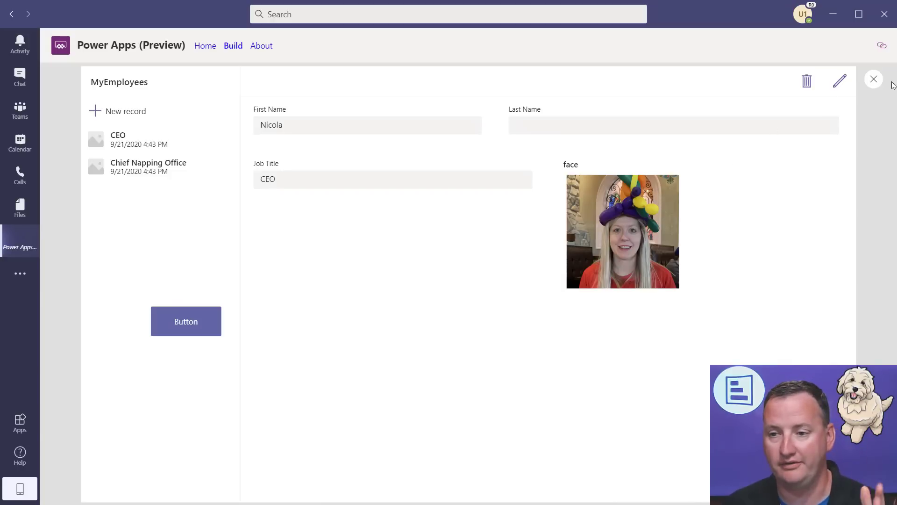
left_click(874, 80)
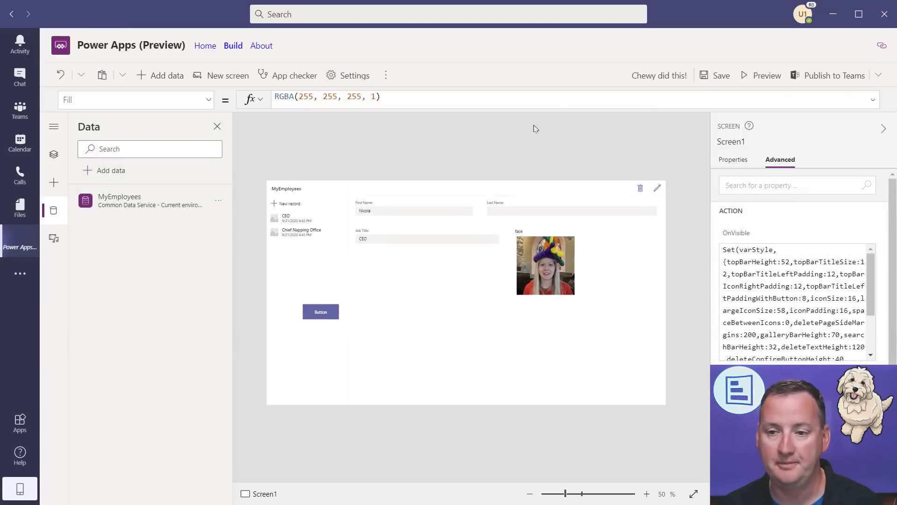
Save the app, publish it to Teams with its existing General channel tab, and view the published app in that channel.
left_click(719, 78)
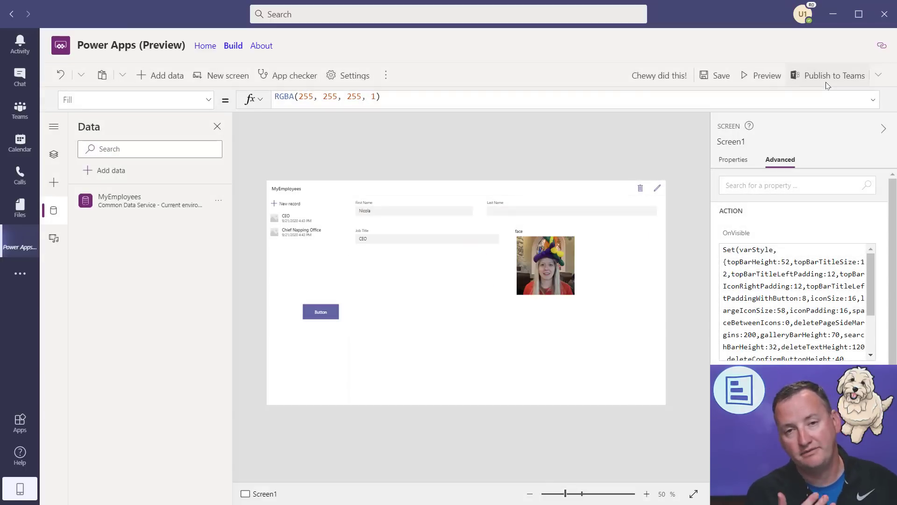
left_click(826, 83)
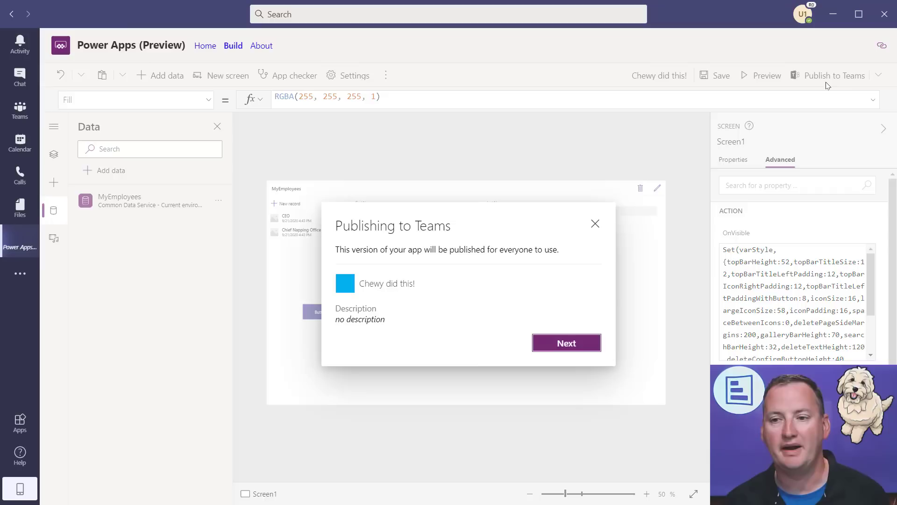
left_click(566, 343)
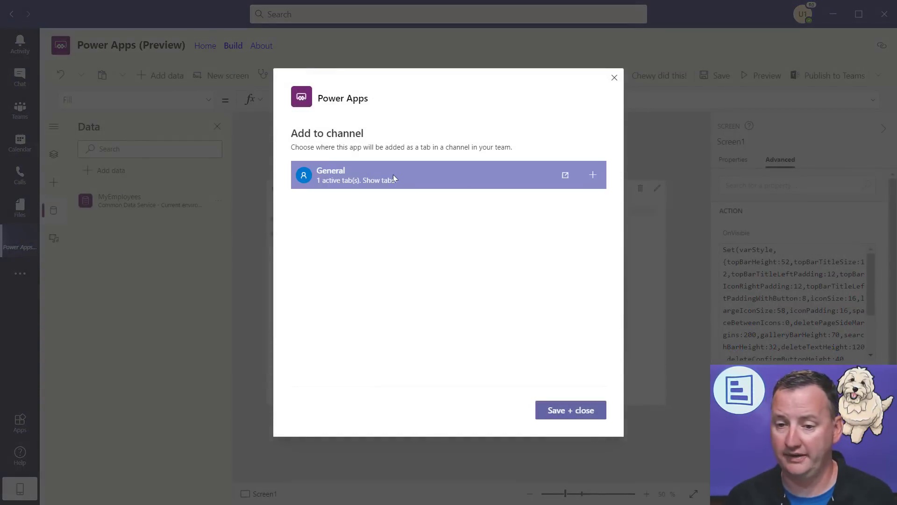
left_click(593, 410)
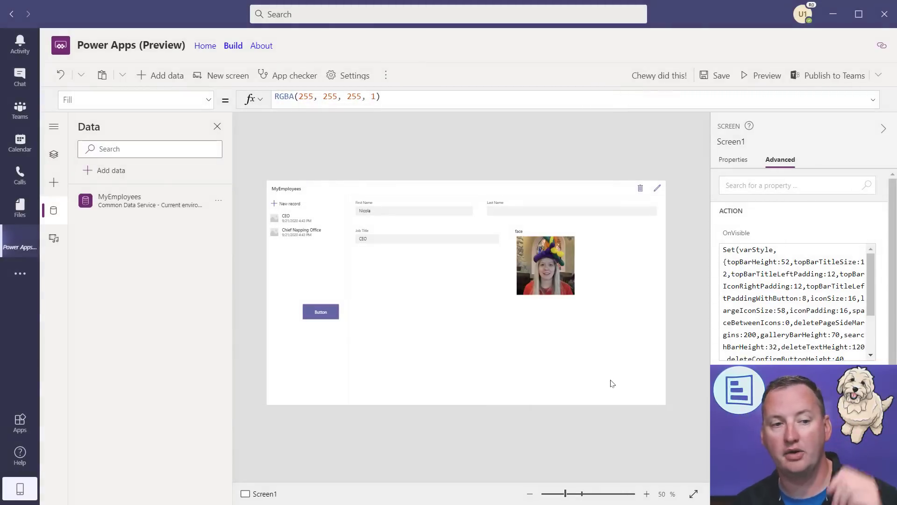
left_click(20, 110)
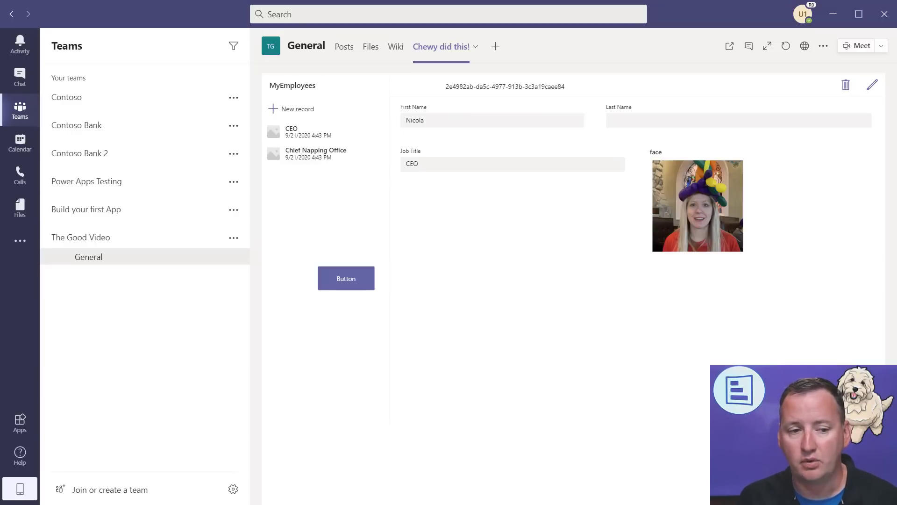
Return to the Power Apps build area, open The Good Video team's MyEmployees table, and filter its columns to Custom.
left_click(15, 246)
left_click(93, 187)
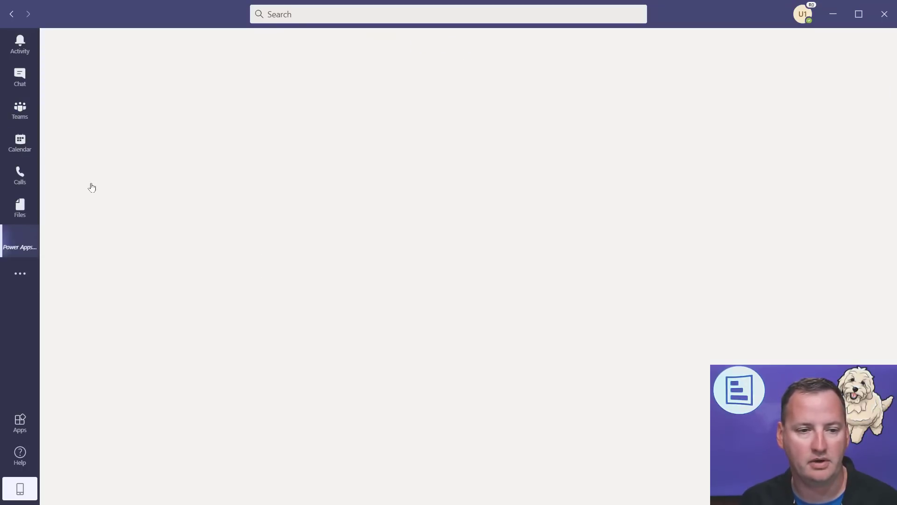
left_click(233, 48)
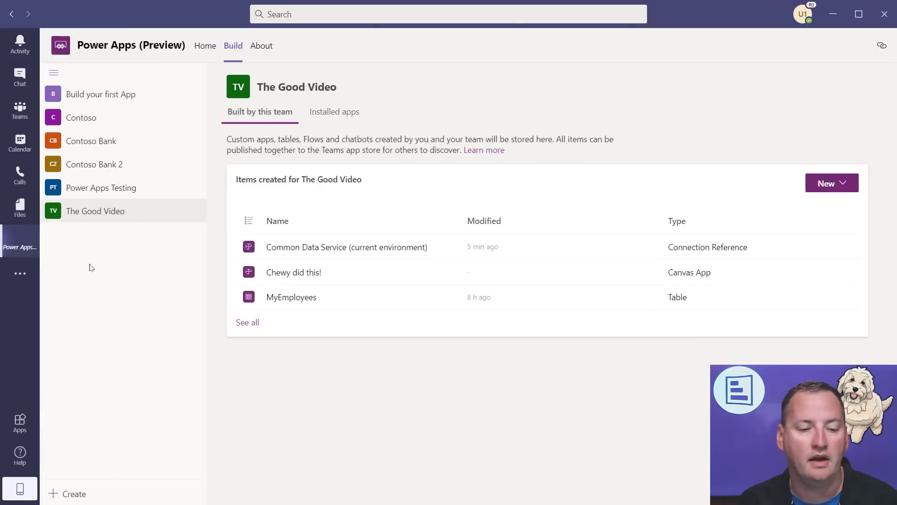
left_click(293, 299)
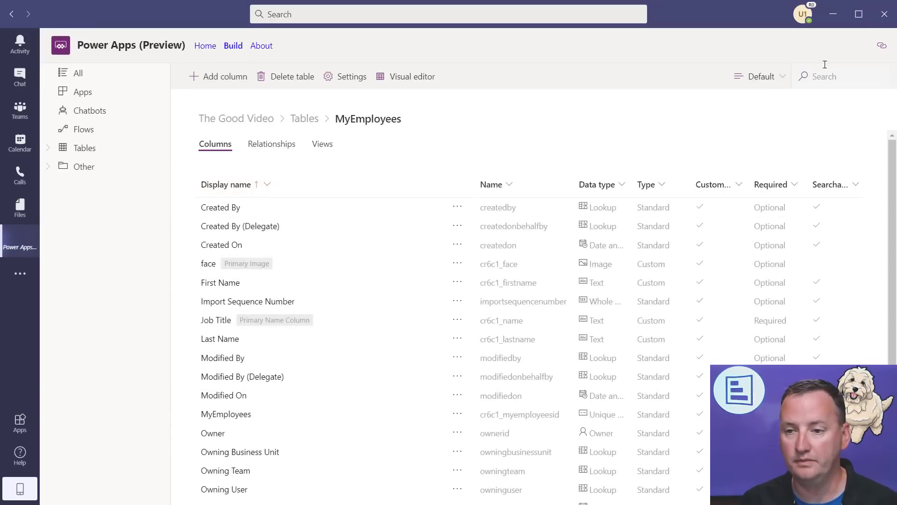
left_click(760, 76)
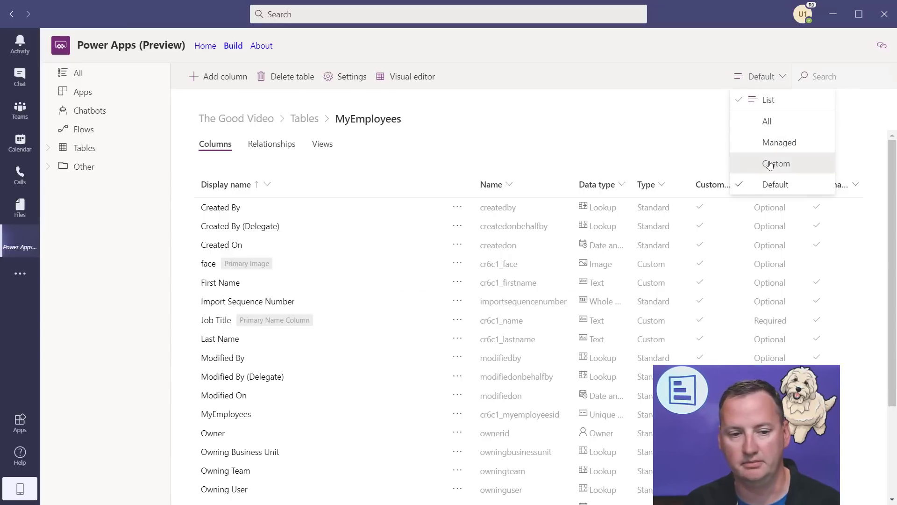
left_click(775, 163)
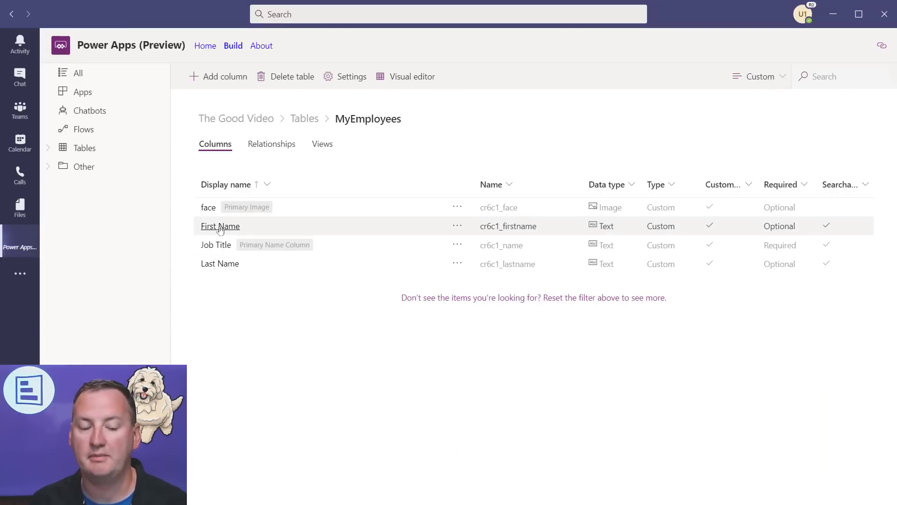
Make the First Name column of the MyEmployees table Required.
left_click(220, 227)
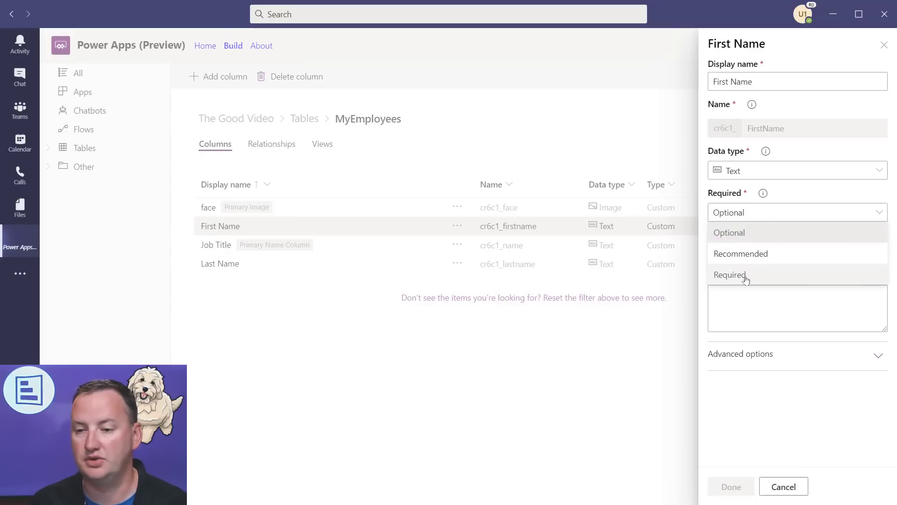
left_click(746, 275)
left_click(732, 487)
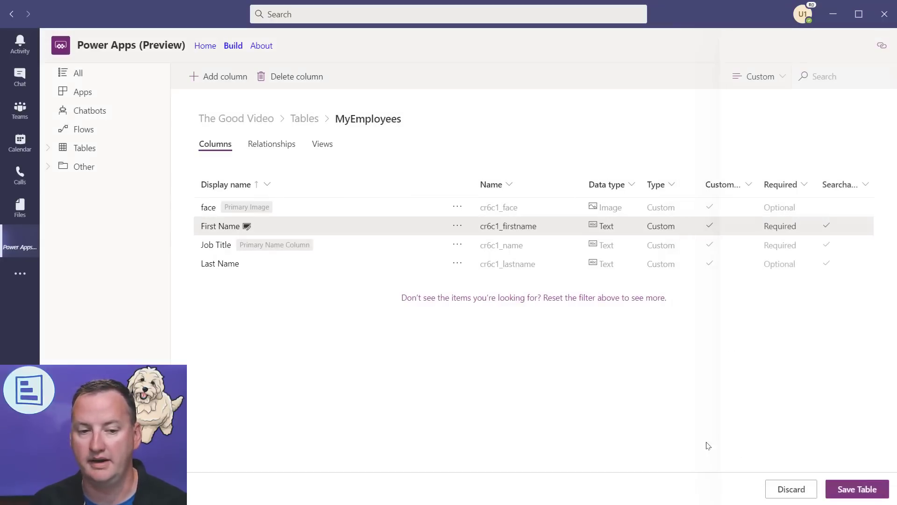
Make the Job Title column Optional and save the MyEmployees table.
left_click(216, 245)
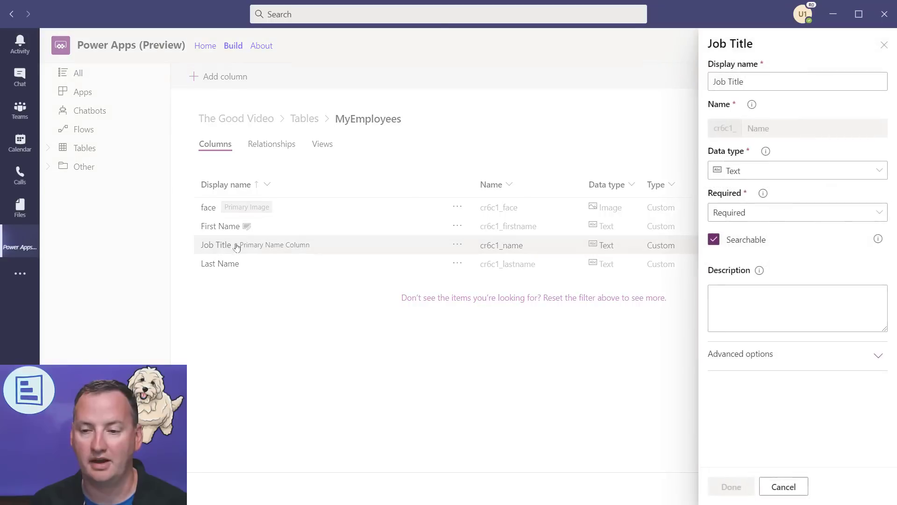
left_click(735, 216)
left_click(742, 236)
left_click(731, 487)
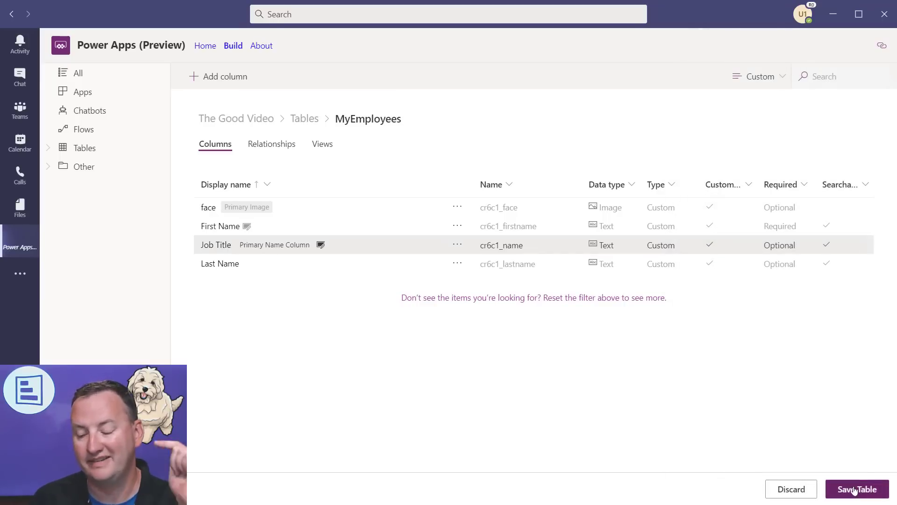
left_click(855, 490)
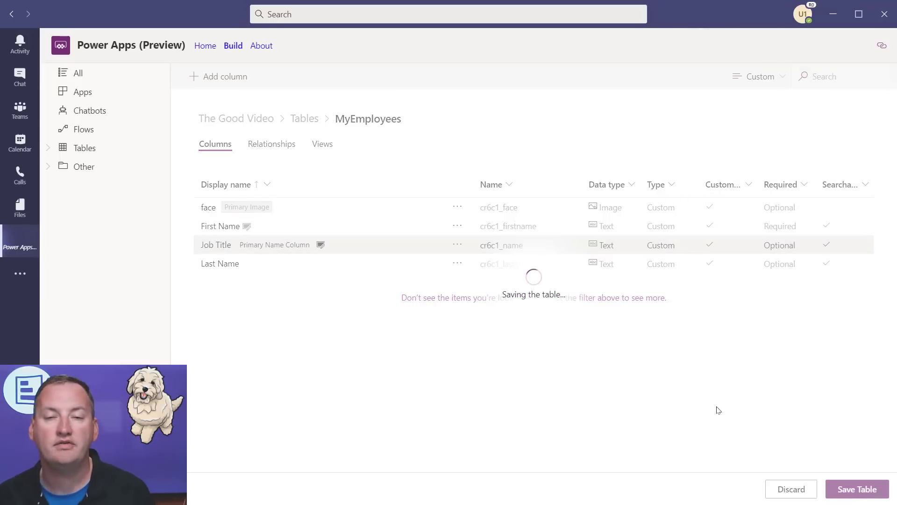